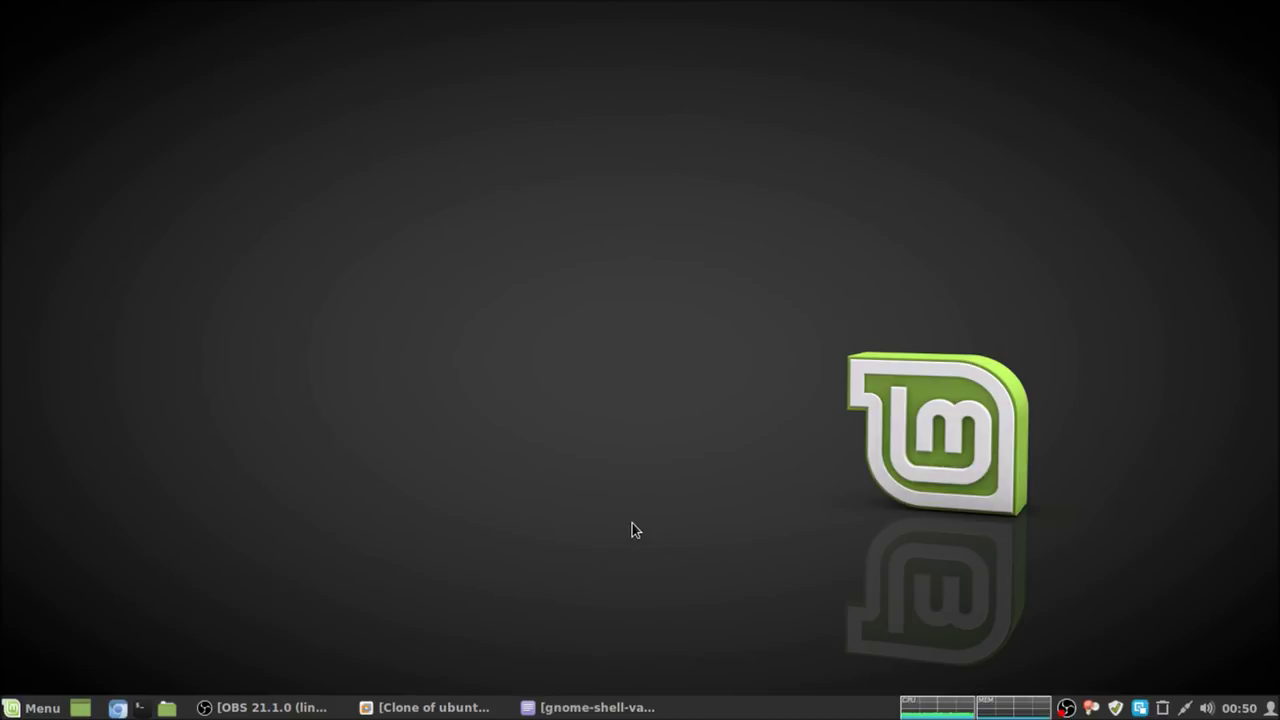
Switch to VMware Workstation, hide the library, and power on the Ubuntu 18.04 clone, declining to connect the missing sata0:1 device at every power-on.
left_click(452, 707)
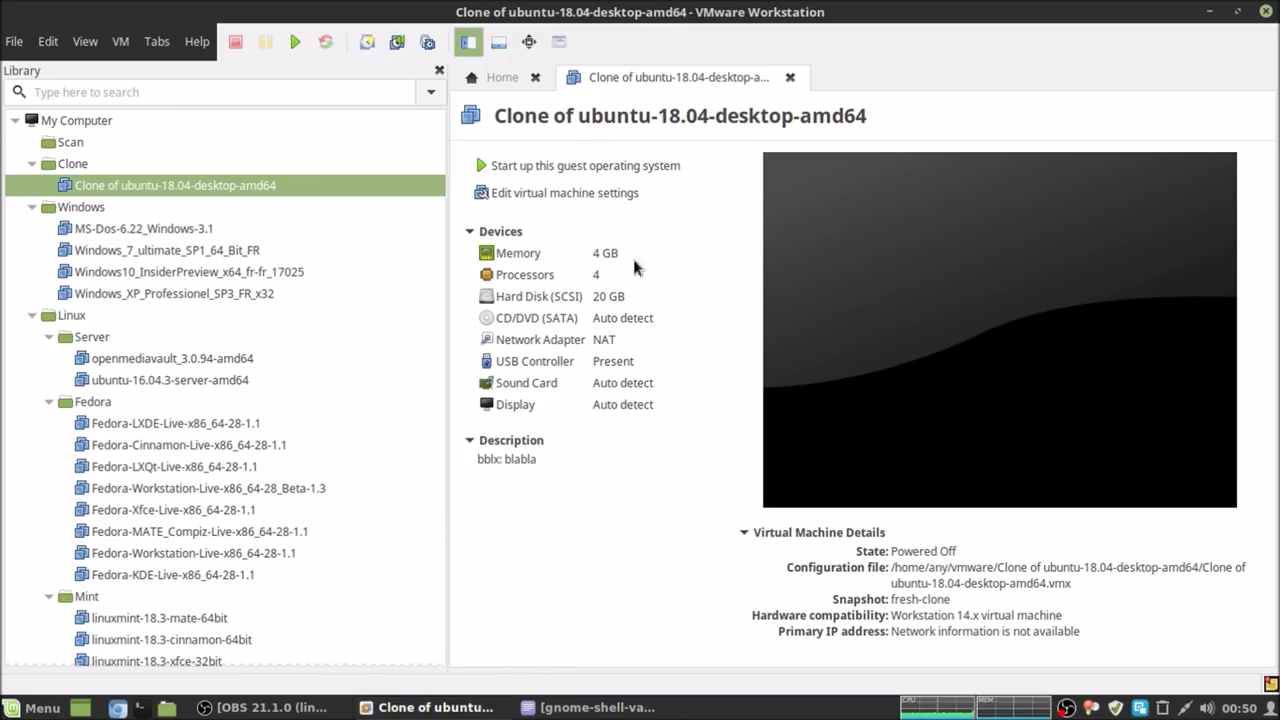
left_click(469, 41)
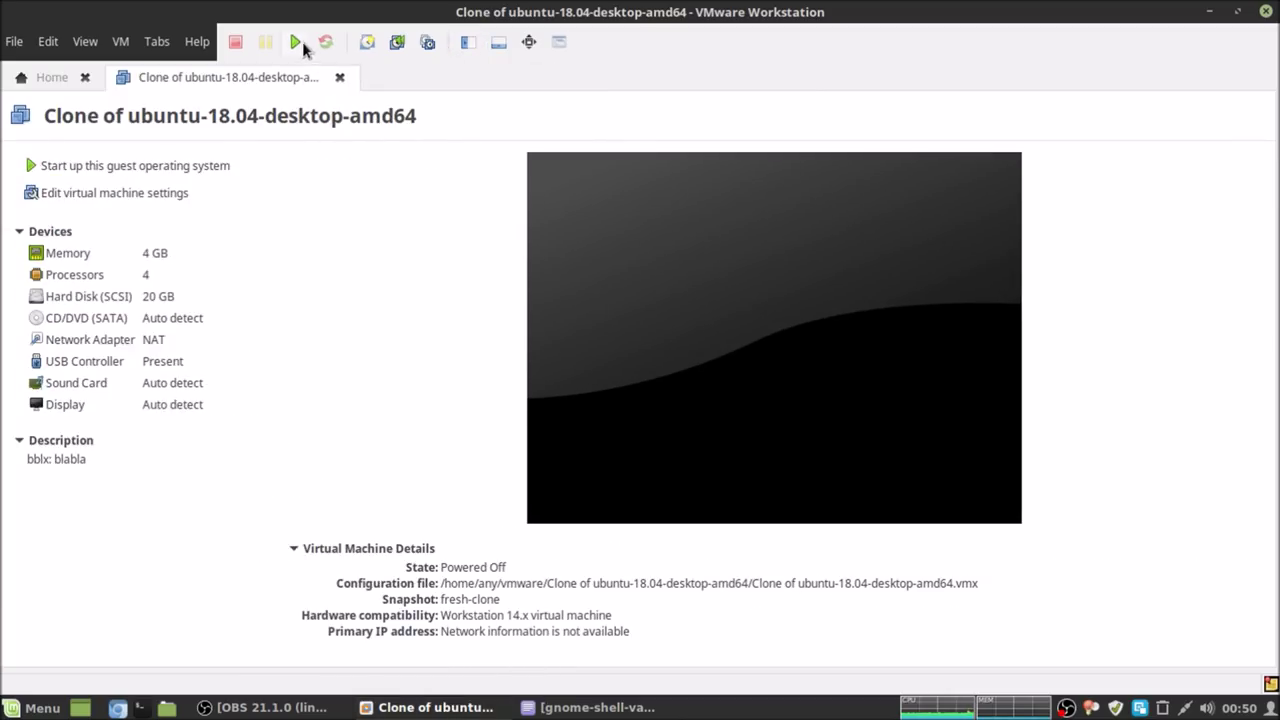
left_click(297, 43)
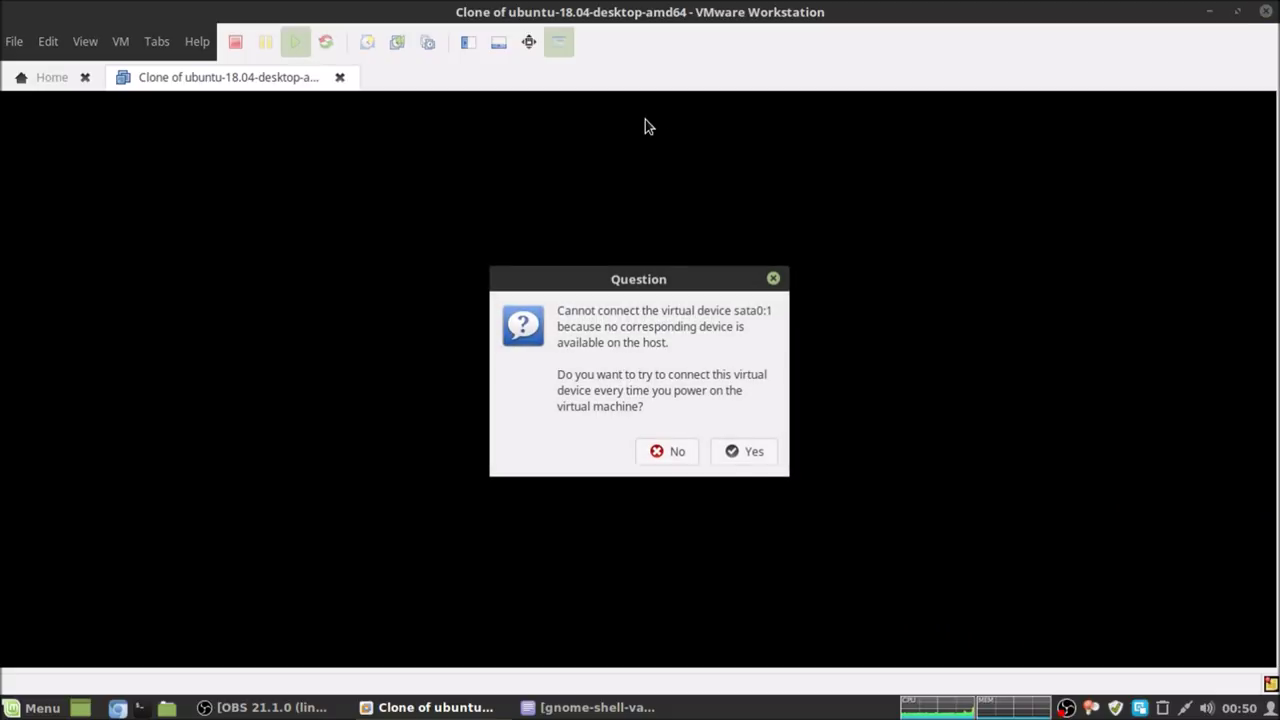
left_click(689, 452)
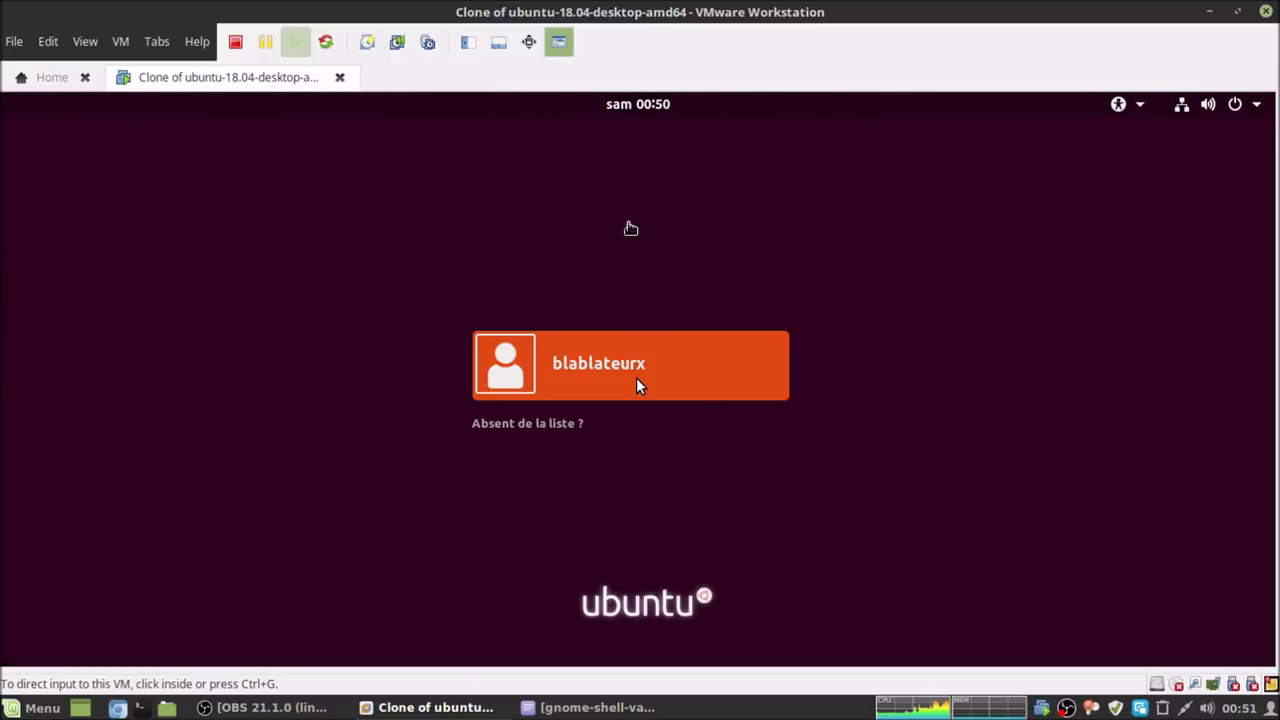
Log in to the Ubuntu session with the listed user account by entering its password.
left_click(637, 380)
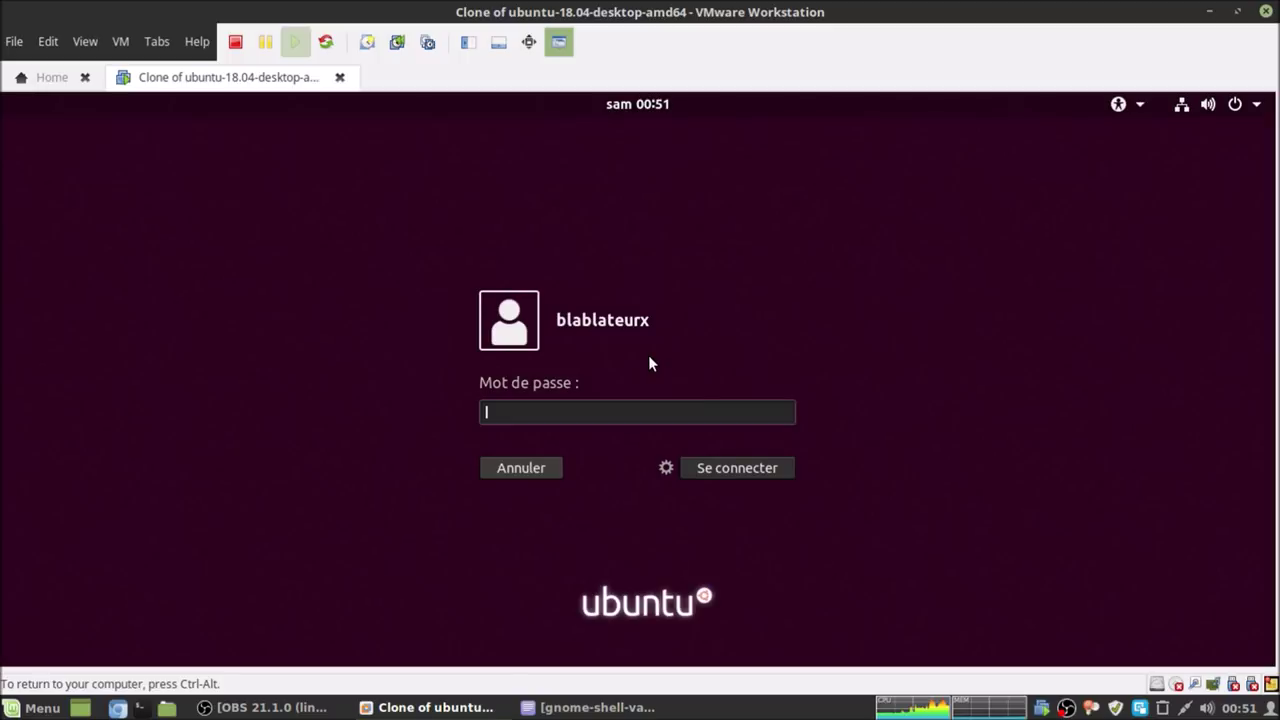
type("****")
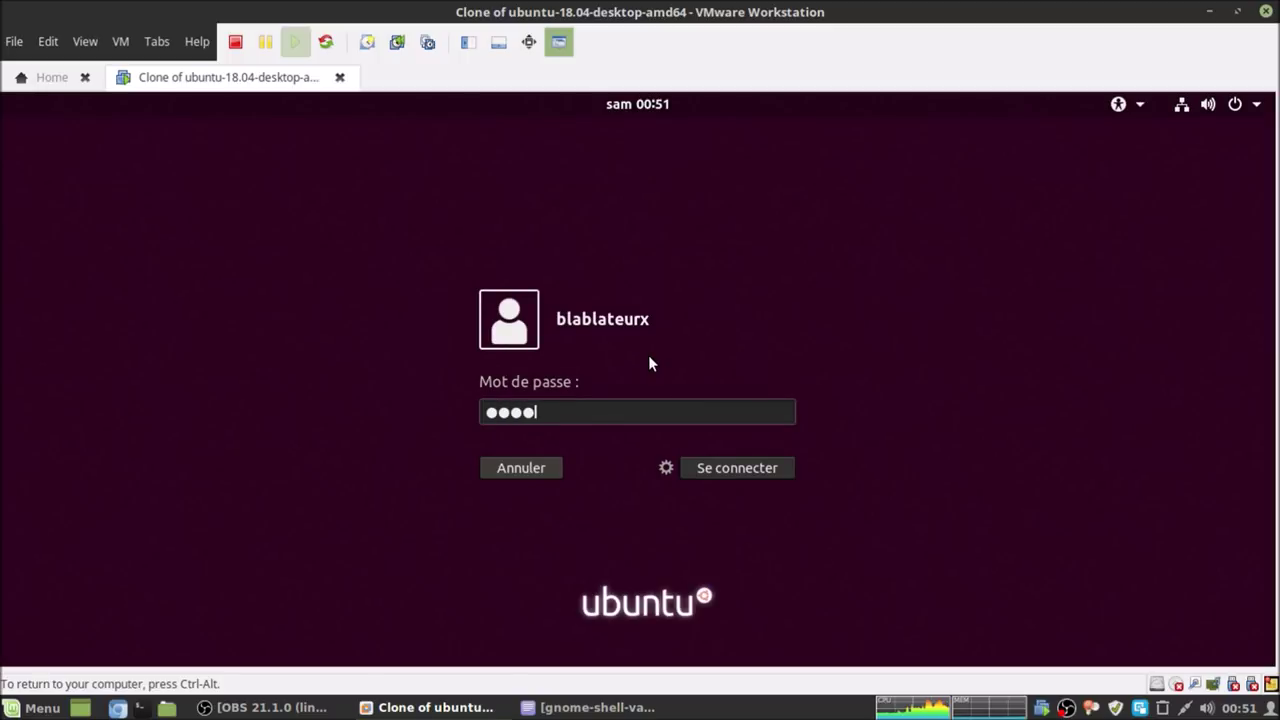
type("**")
key("Return")
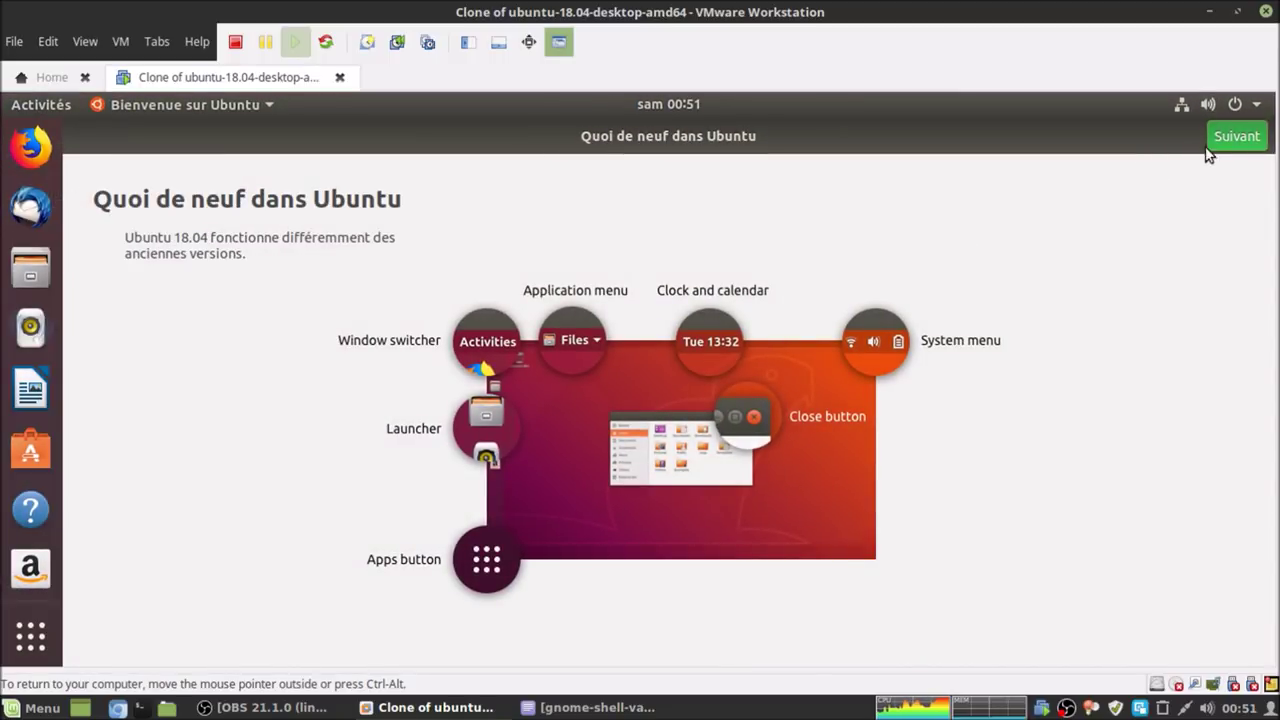
Complete the Ubuntu welcome assistant, keeping the option to send system information to Canonical.
left_click(1243, 137)
left_click(1245, 137)
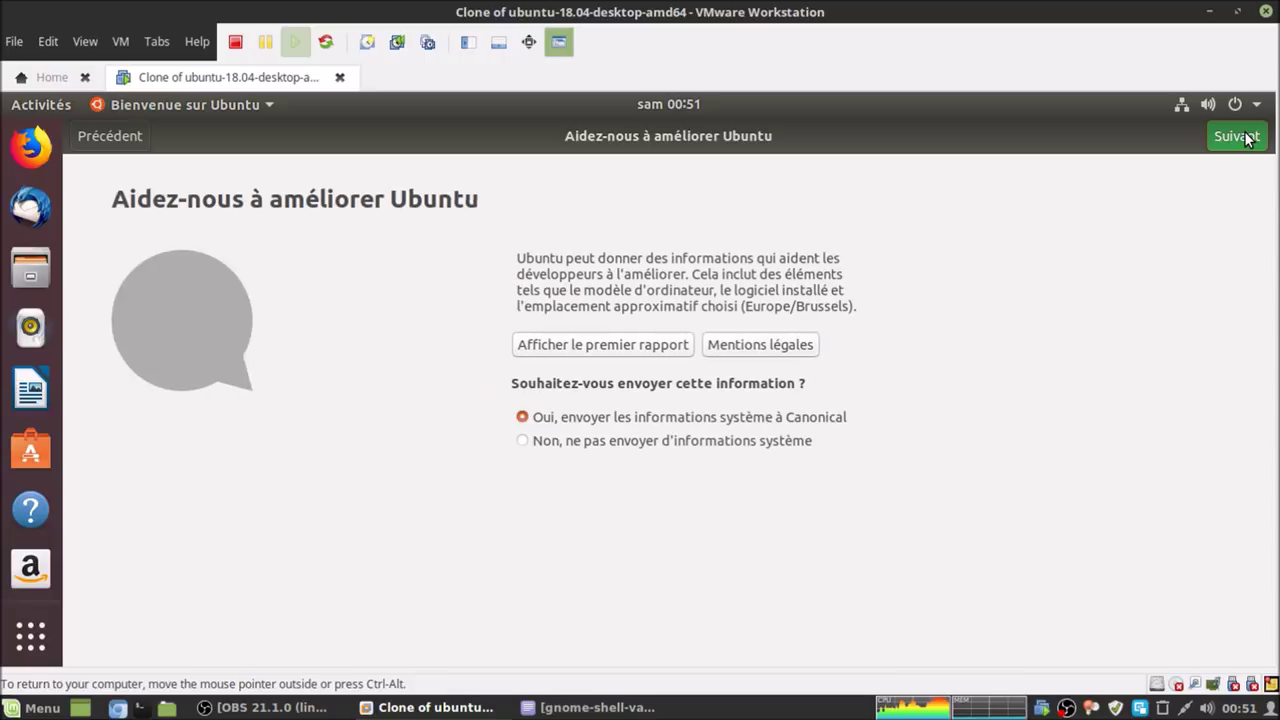
left_click(1245, 137)
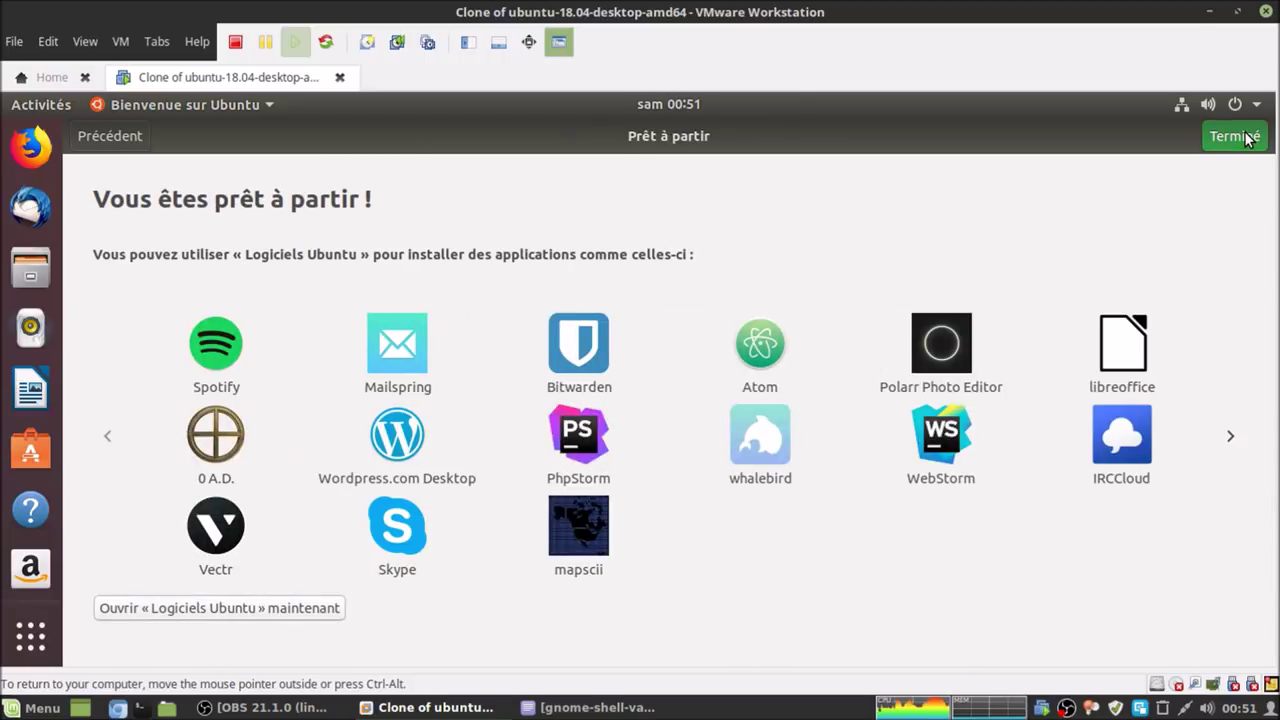
left_click(1240, 137)
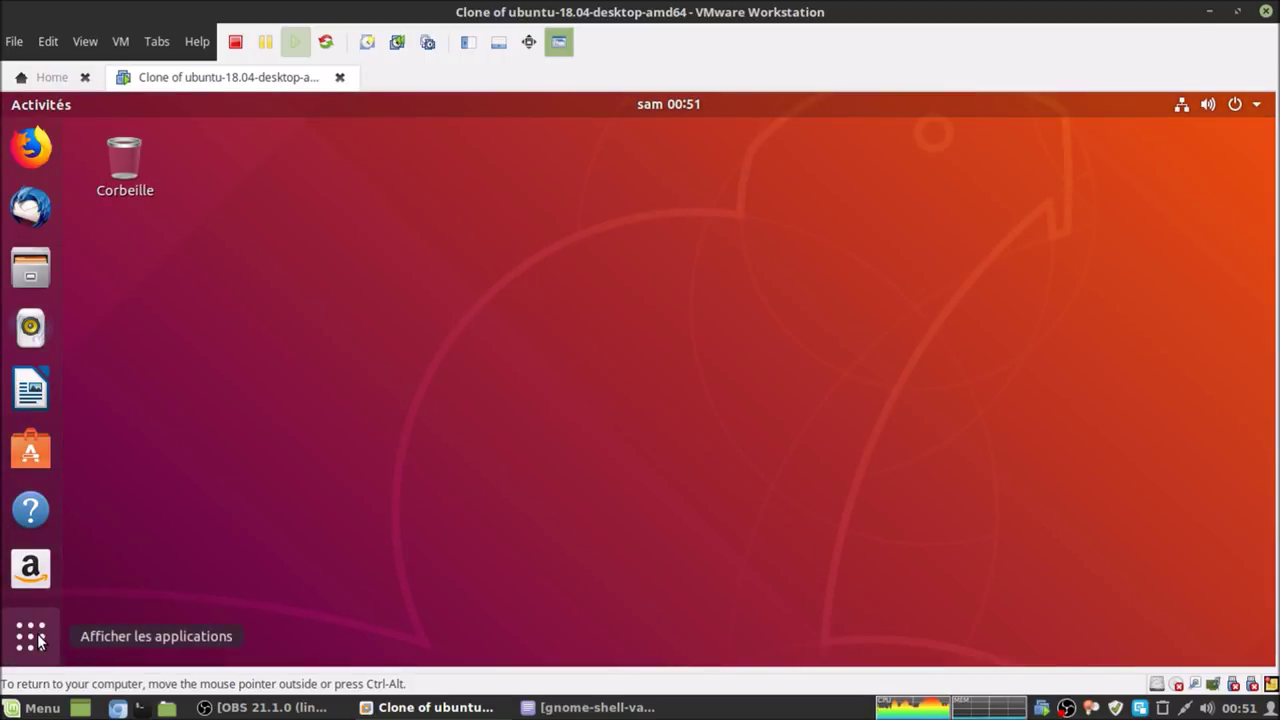
Search the Ubuntu applications for "ter" and open the Terminal.
left_click(34, 638)
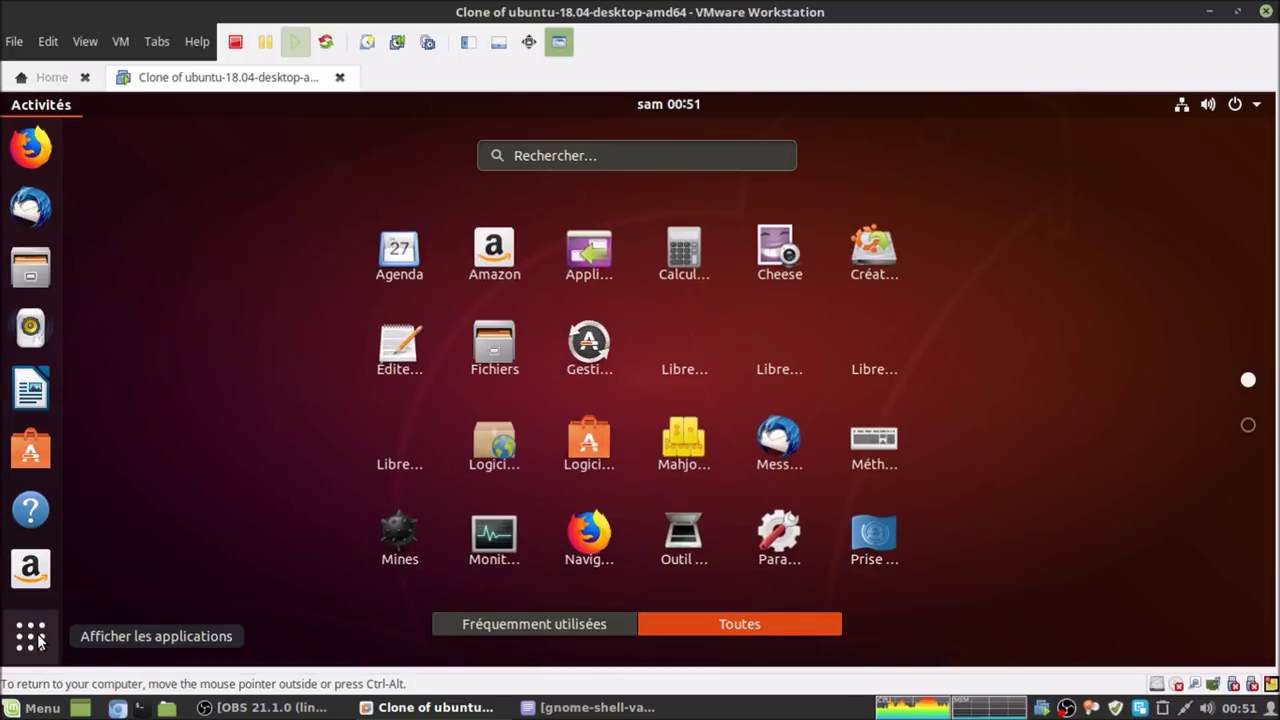
type("ter")
key("Return")
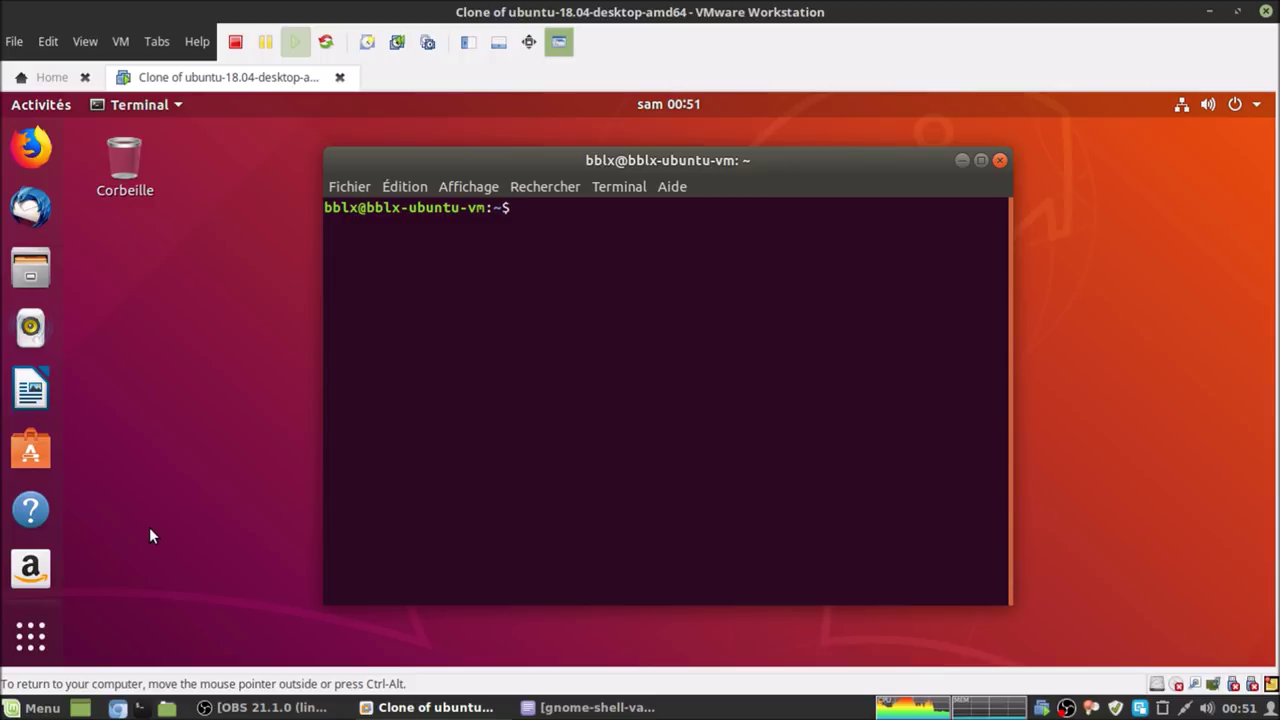
Refresh the package lists with sudo apt update, authenticating with the account password.
type("apt update")
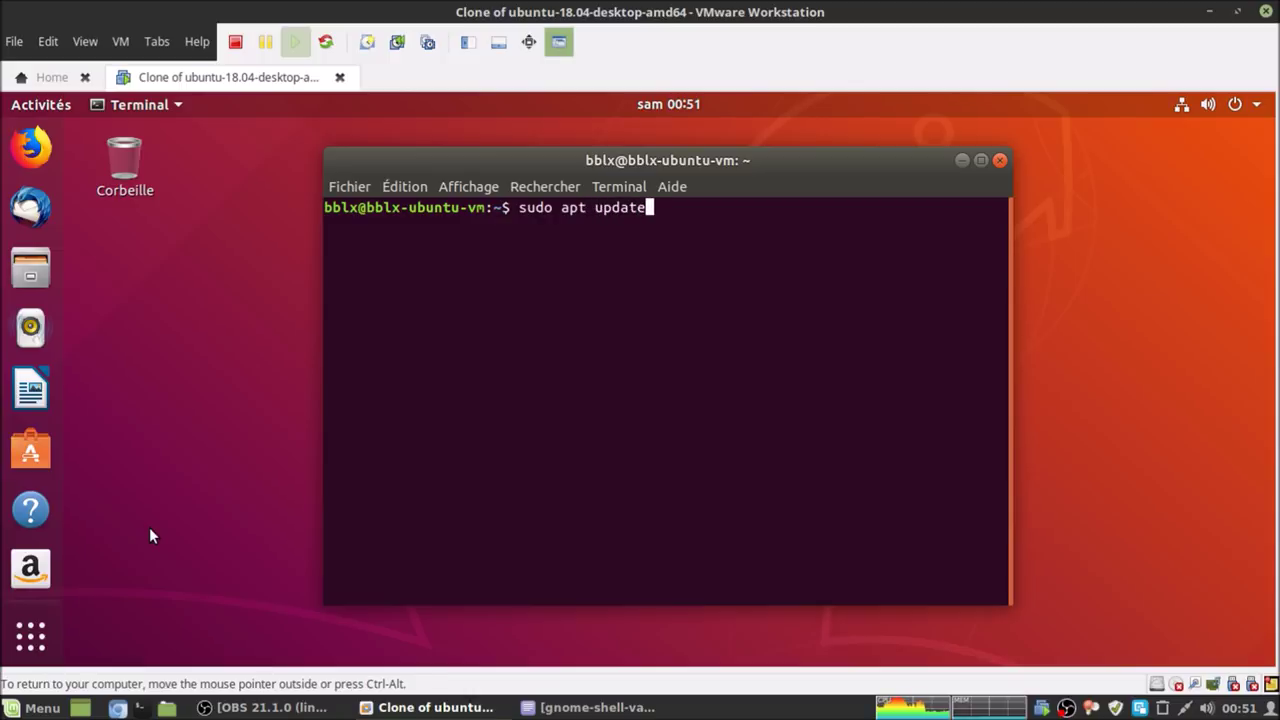
key("Return")
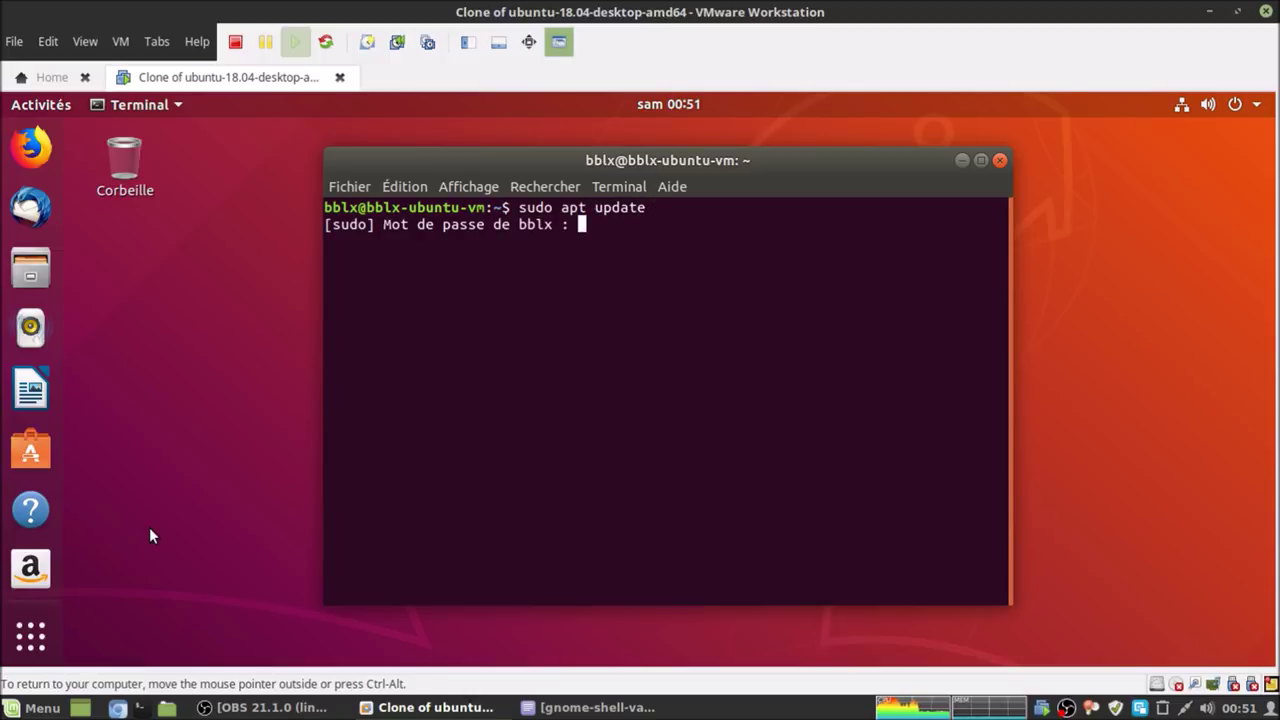
key("Return")
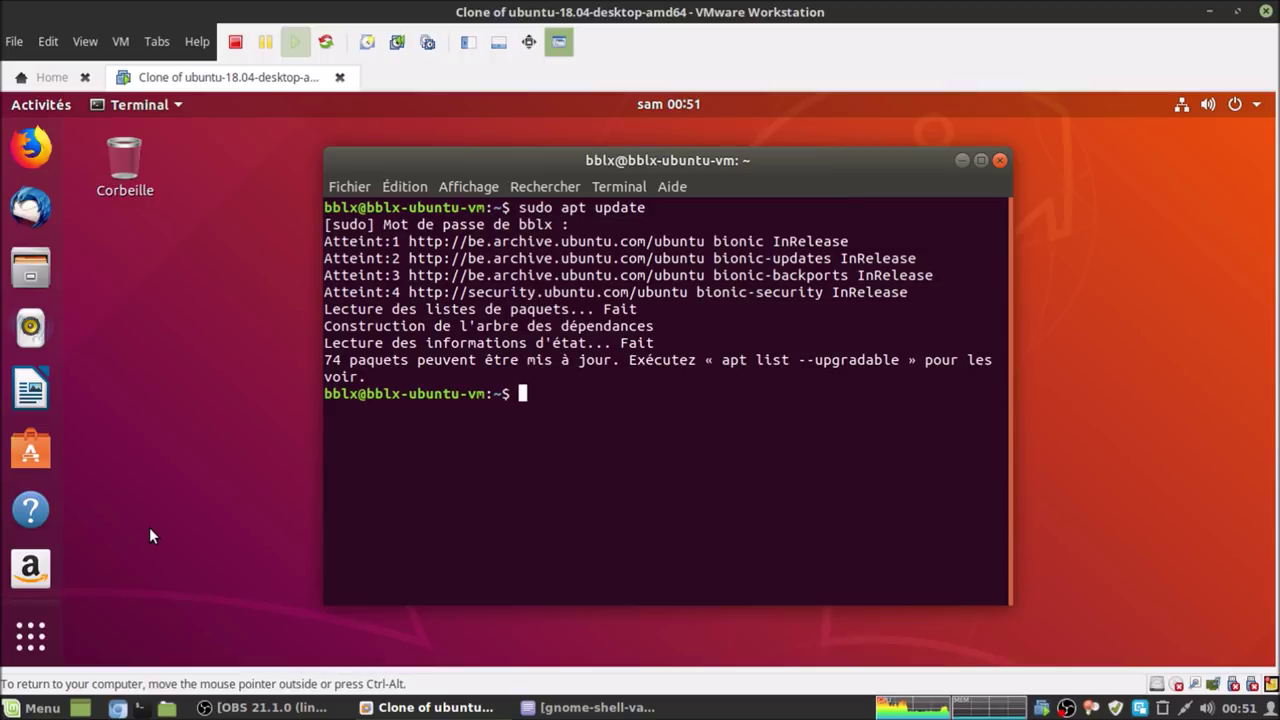
Try to upgrade the installed packages with sudo apt upgrade.
type("sudo ap")
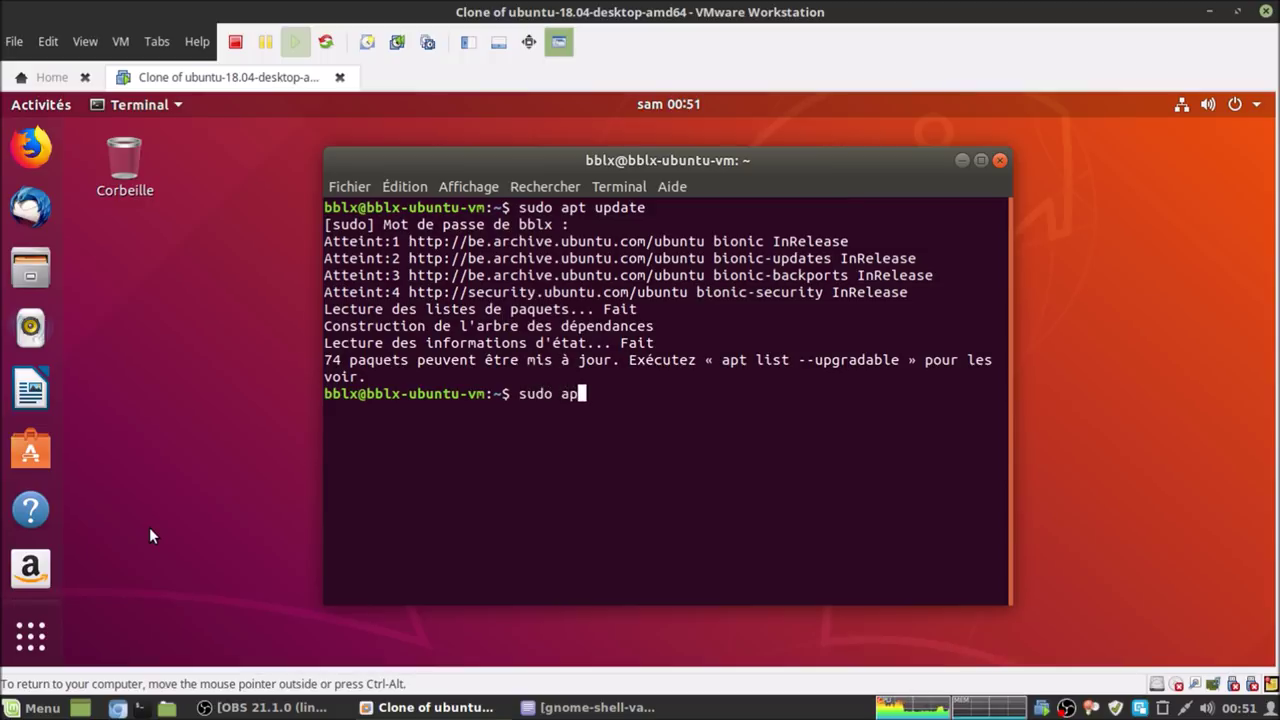
type("t upgrade")
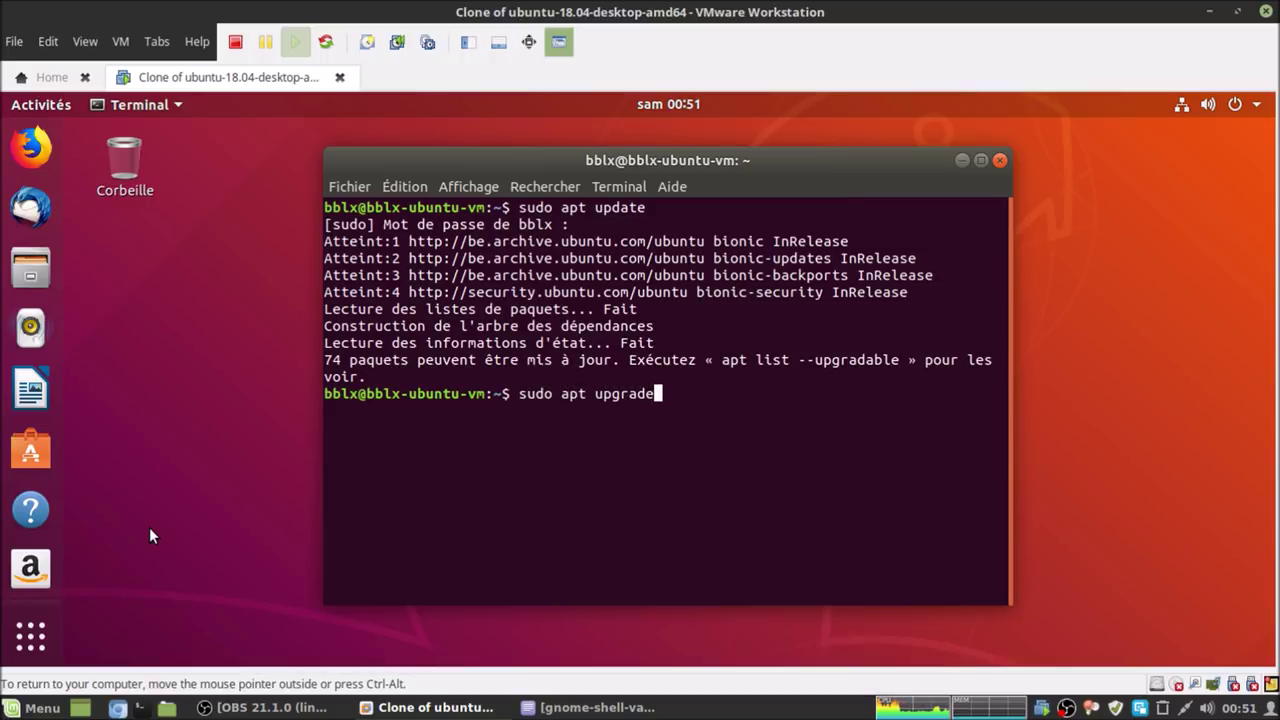
key("Return")
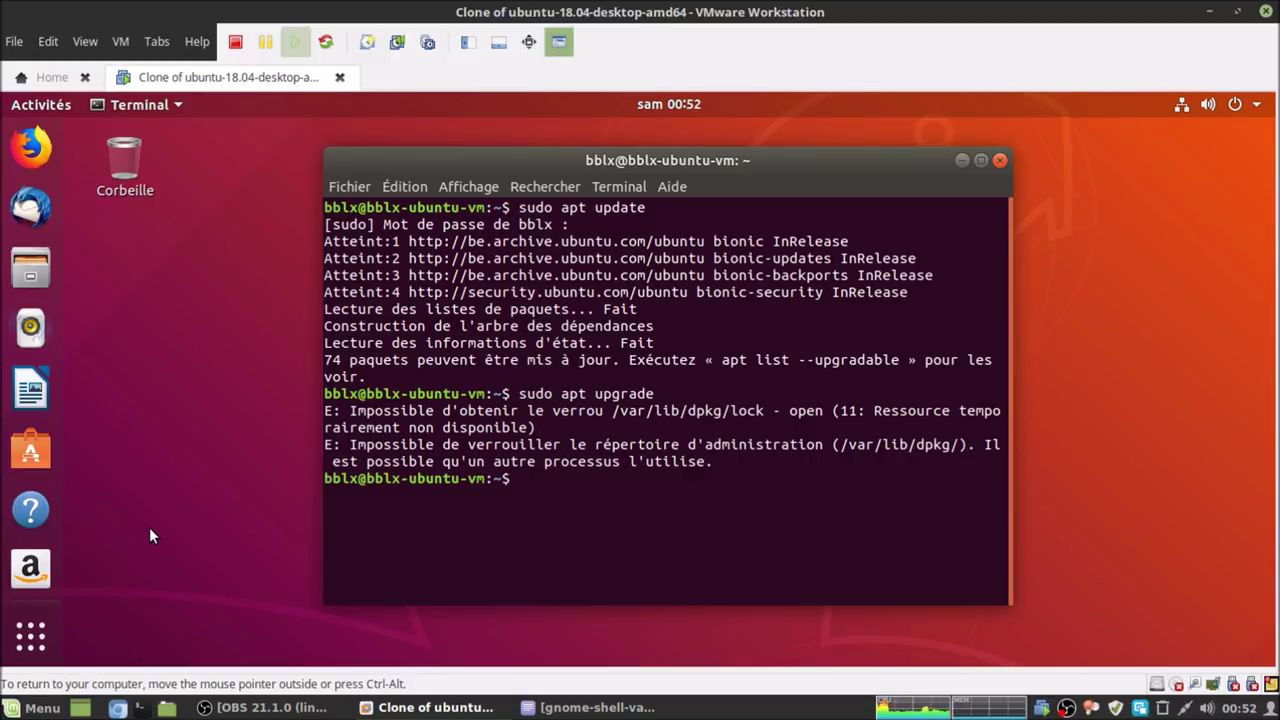
Remove the package manager's lock file with sudo rm -f /var/lib/dpkg/lock.
type("sudo rm -f /var/")
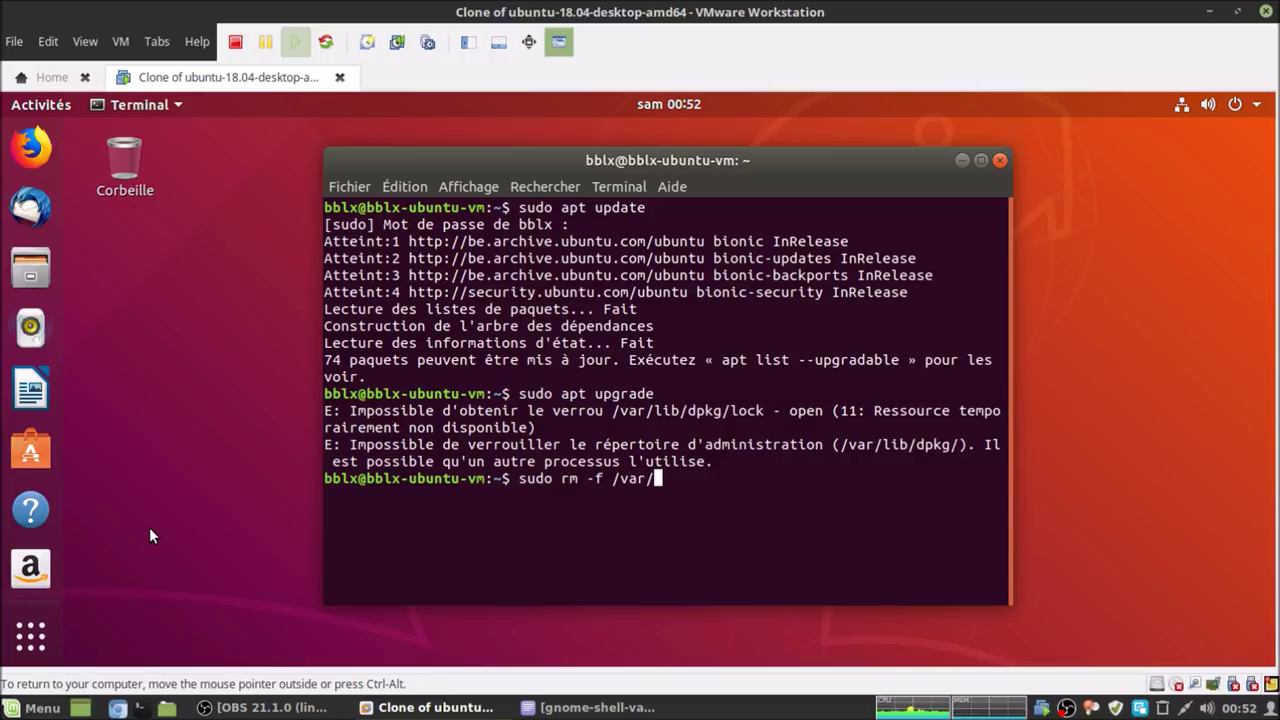
type("lib/dpkg/lock")
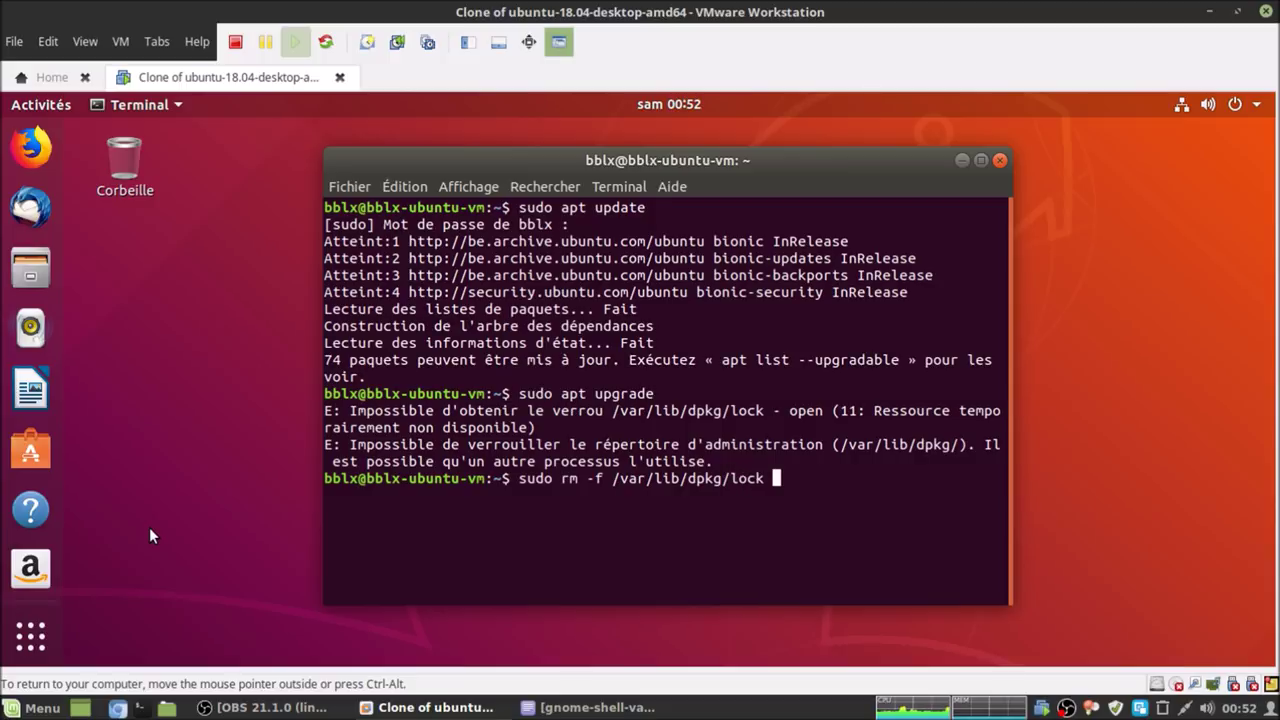
key("Return")
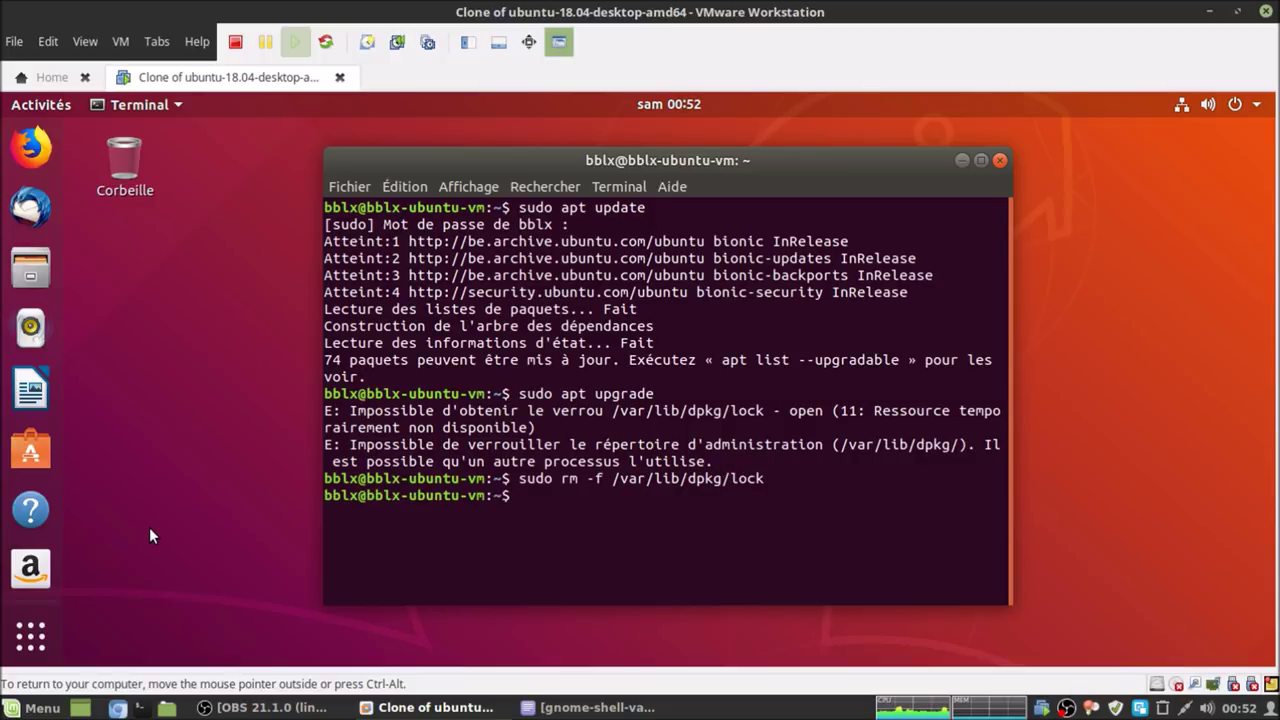
Run sudo apt upgrade again and answer "o" to install the package updates.
type("sudo")
key("BackSpace")
key("BackSpace")
key("BackSpace")
key("BackSpace")
key("BackSpace")
key("Up")
key("Up")
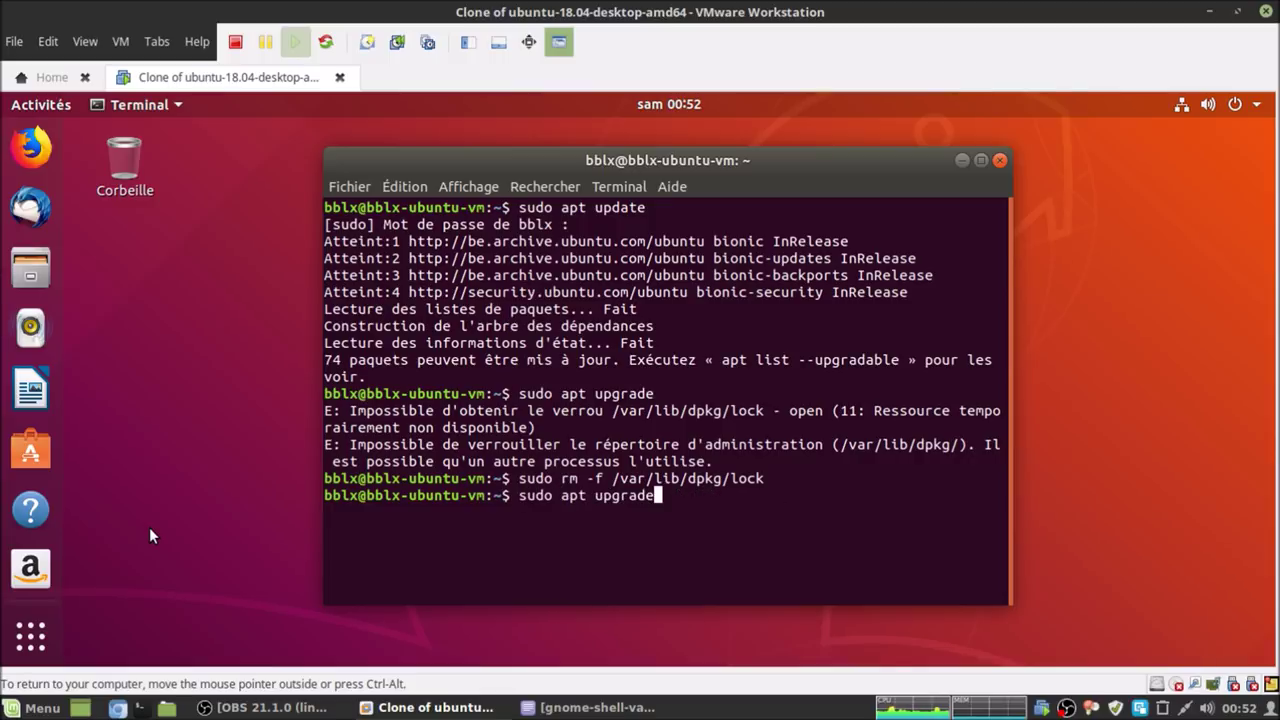
key("Return")
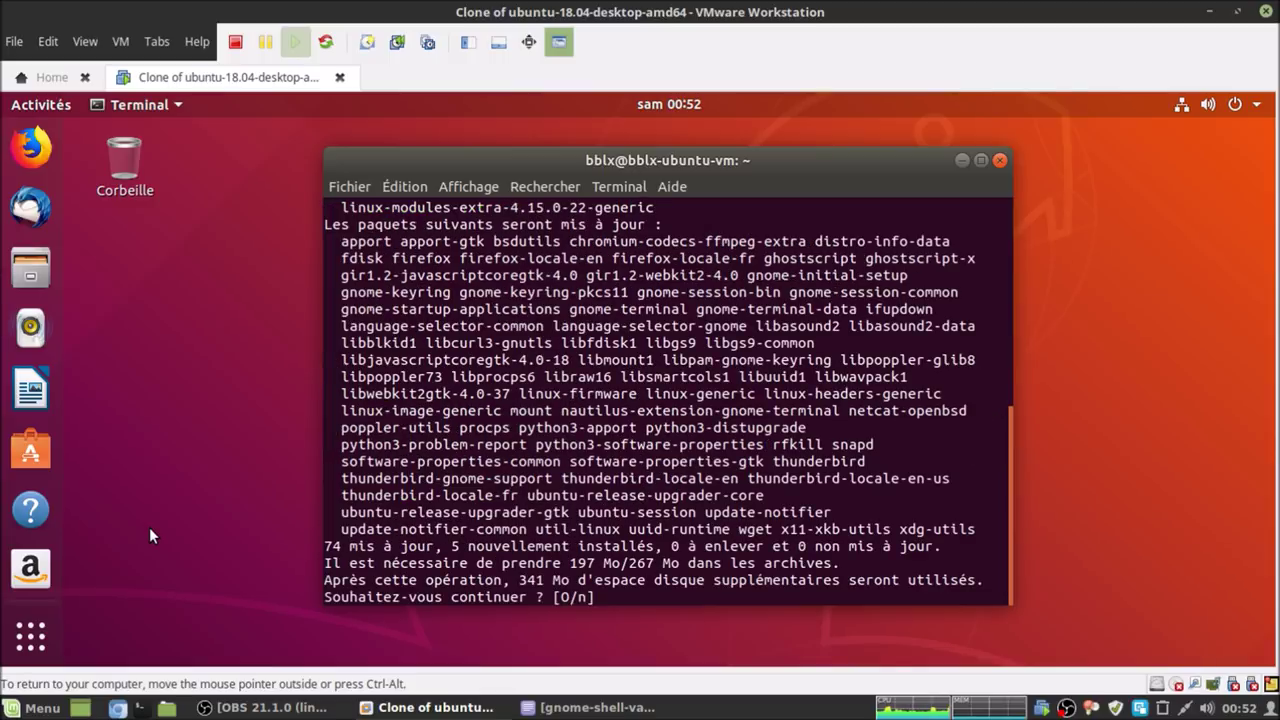
type("o")
key("Return")
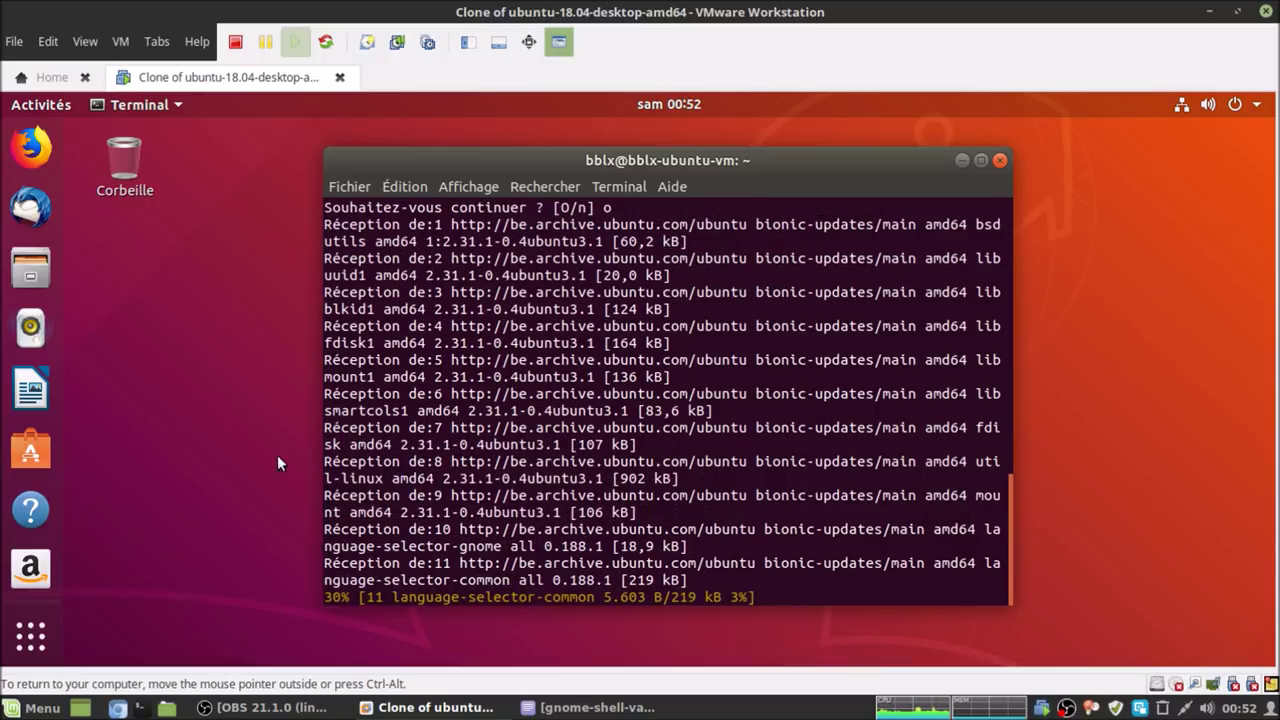
Maximize the terminal window and restart the virtual machine with sudo reboot.
double_click(790, 158)
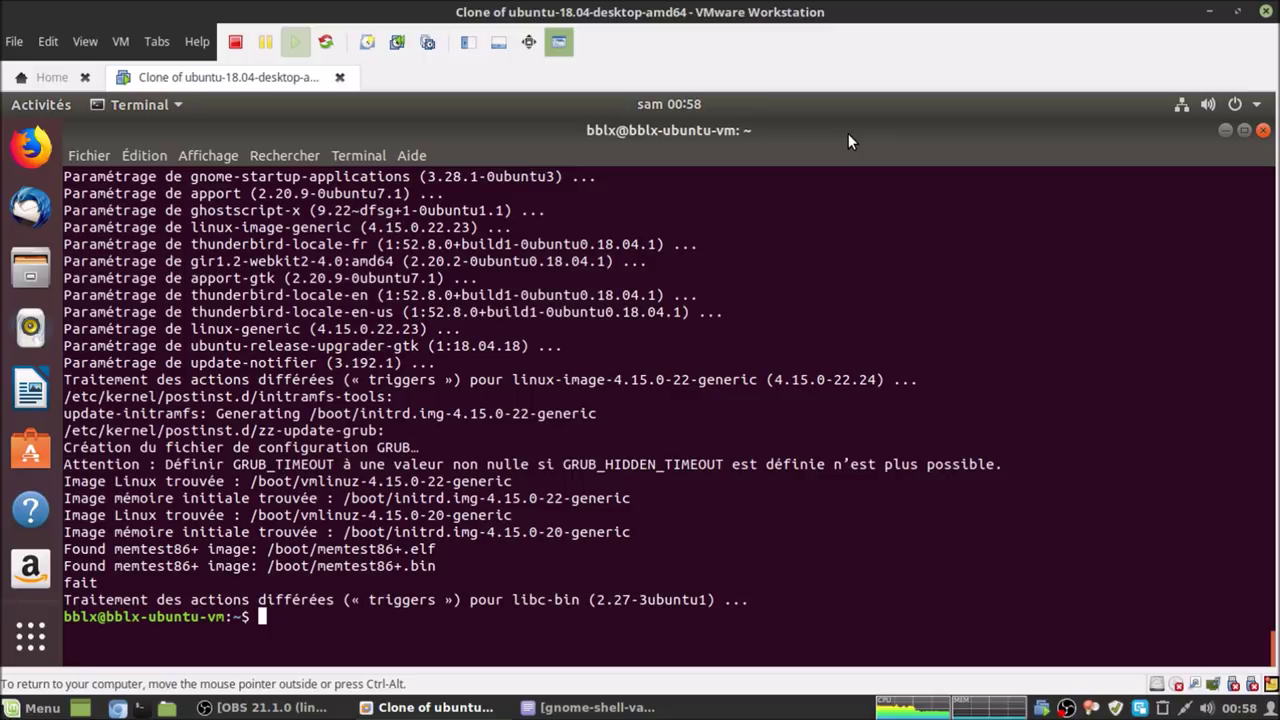
type("sudo reboot")
key("Return")
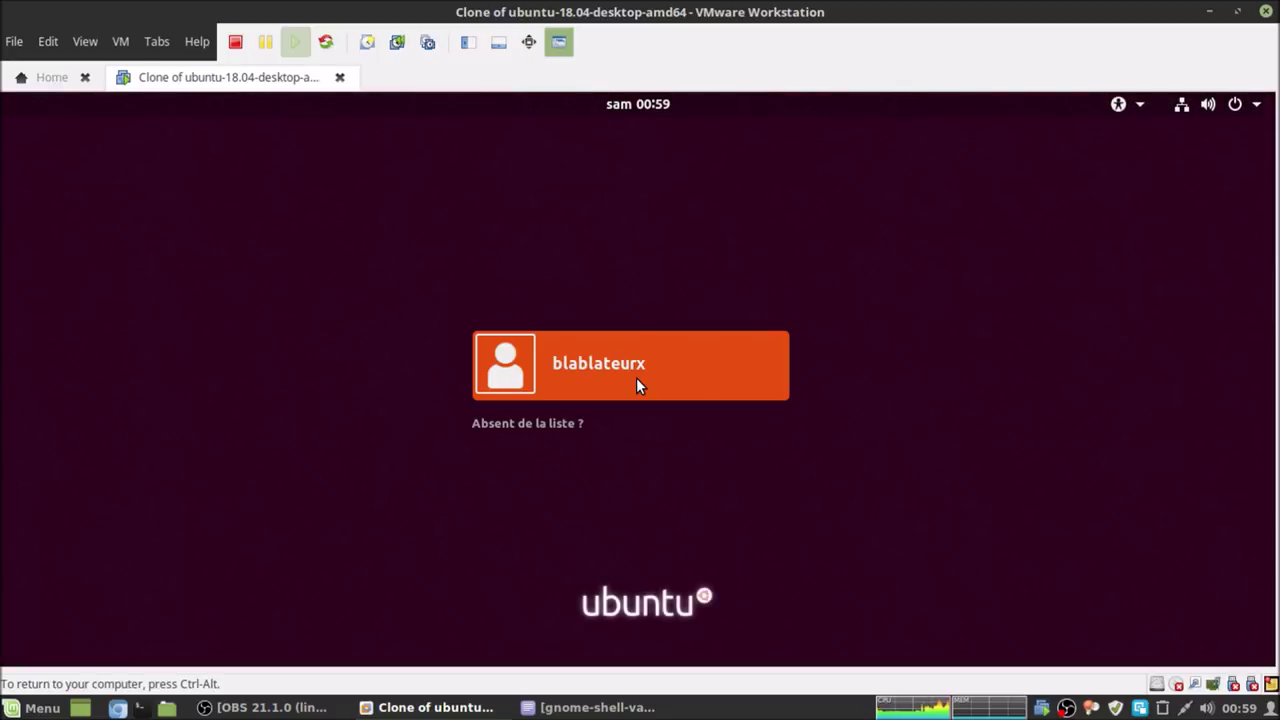
Log back in to the restarted Ubuntu session by entering the account password.
left_click(650, 345)
type("****")
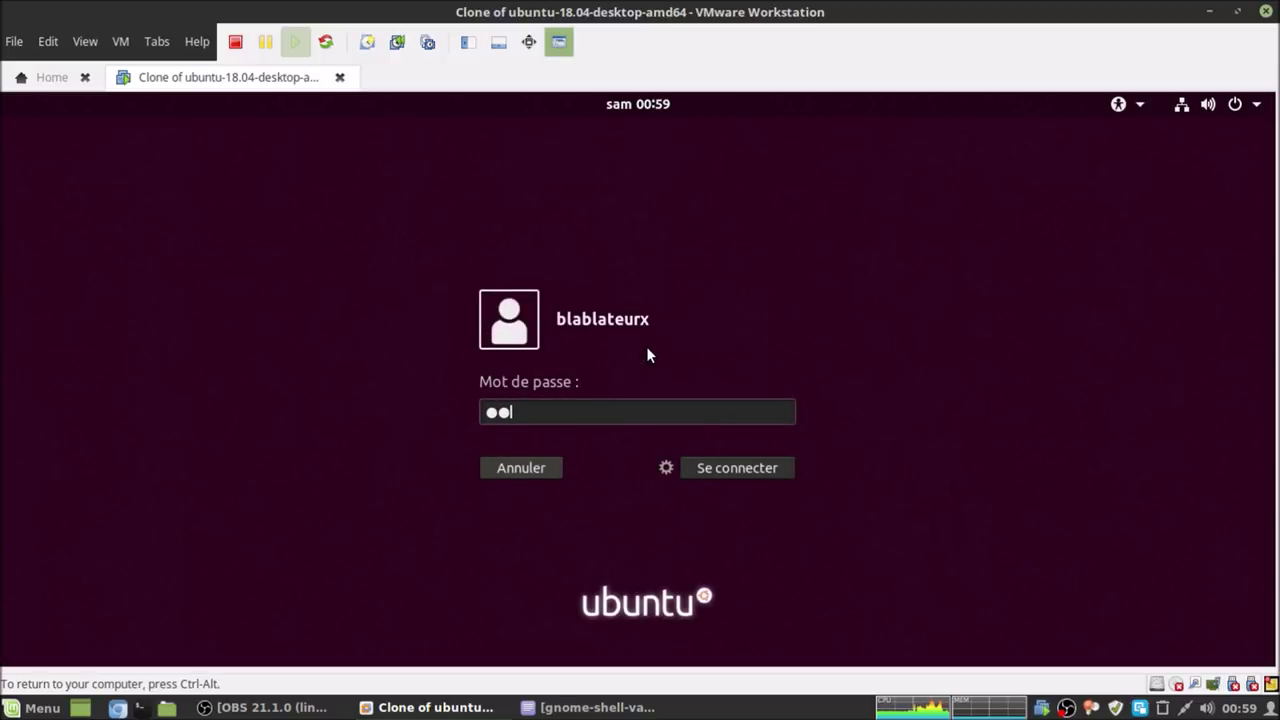
type("**")
key("Return")
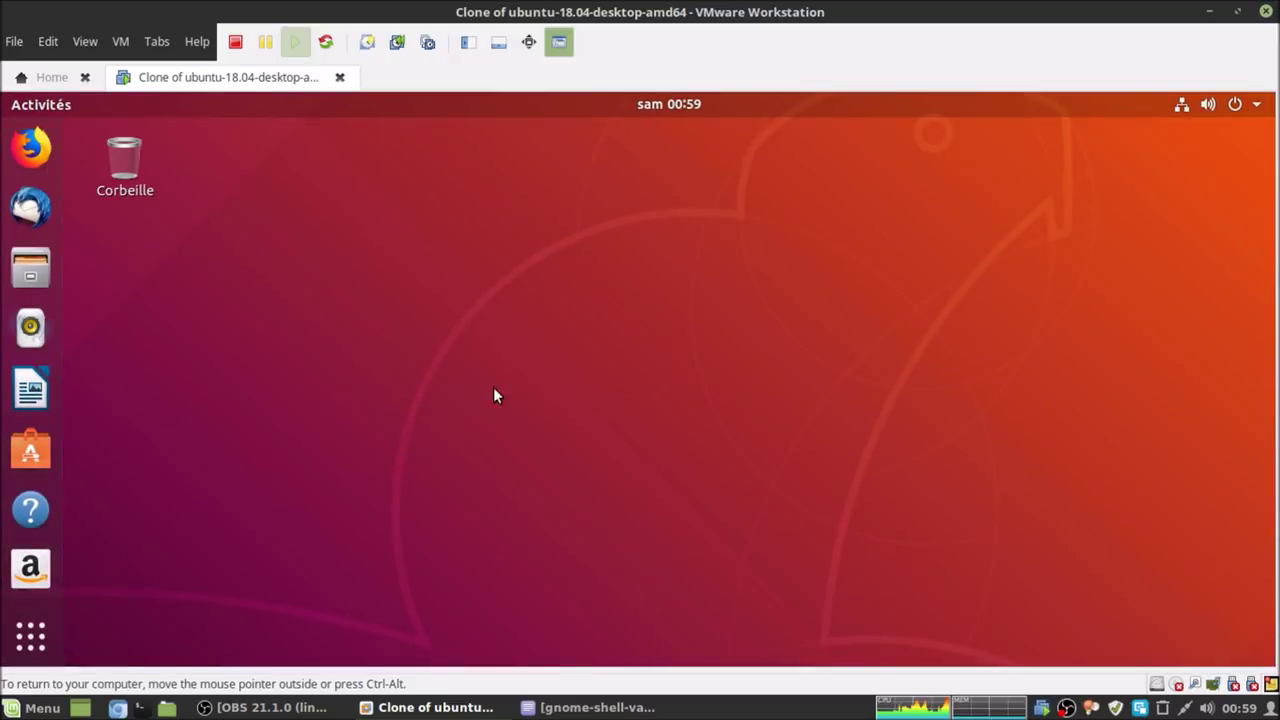
Find the Terminal among the Ubuntu applications with the search "ter" and launch it.
left_click(31, 637)
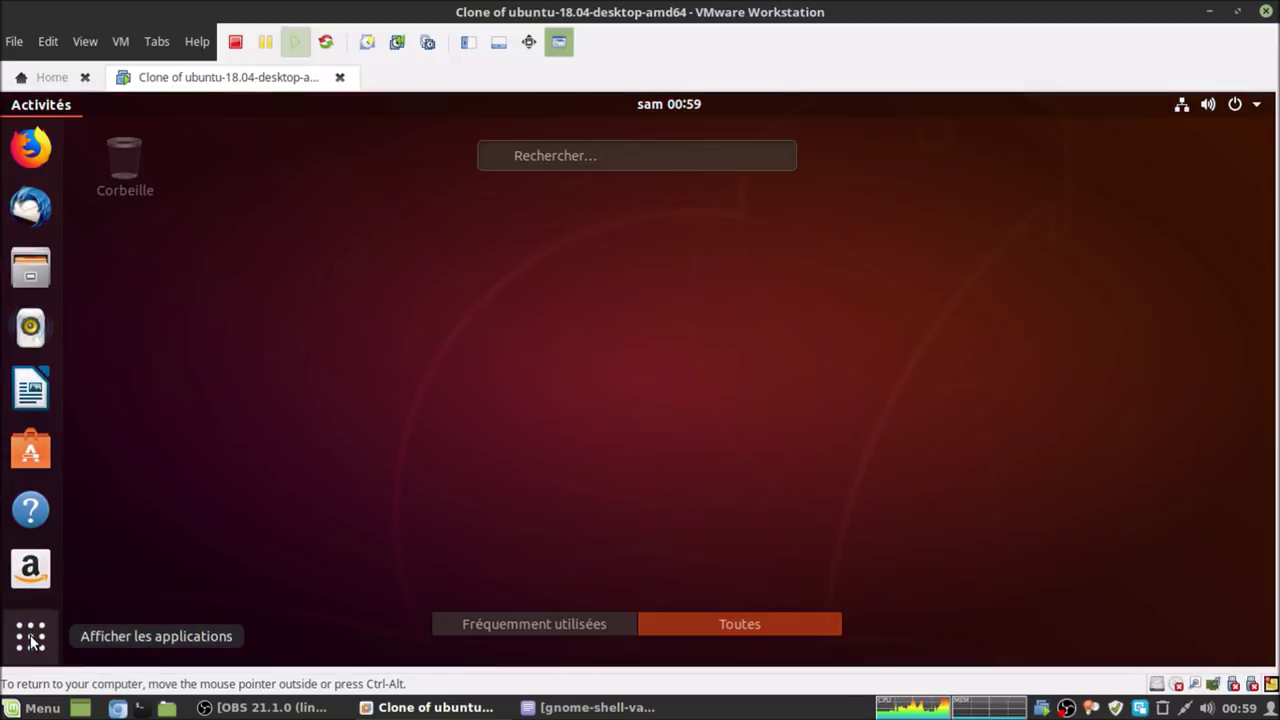
type("ter")
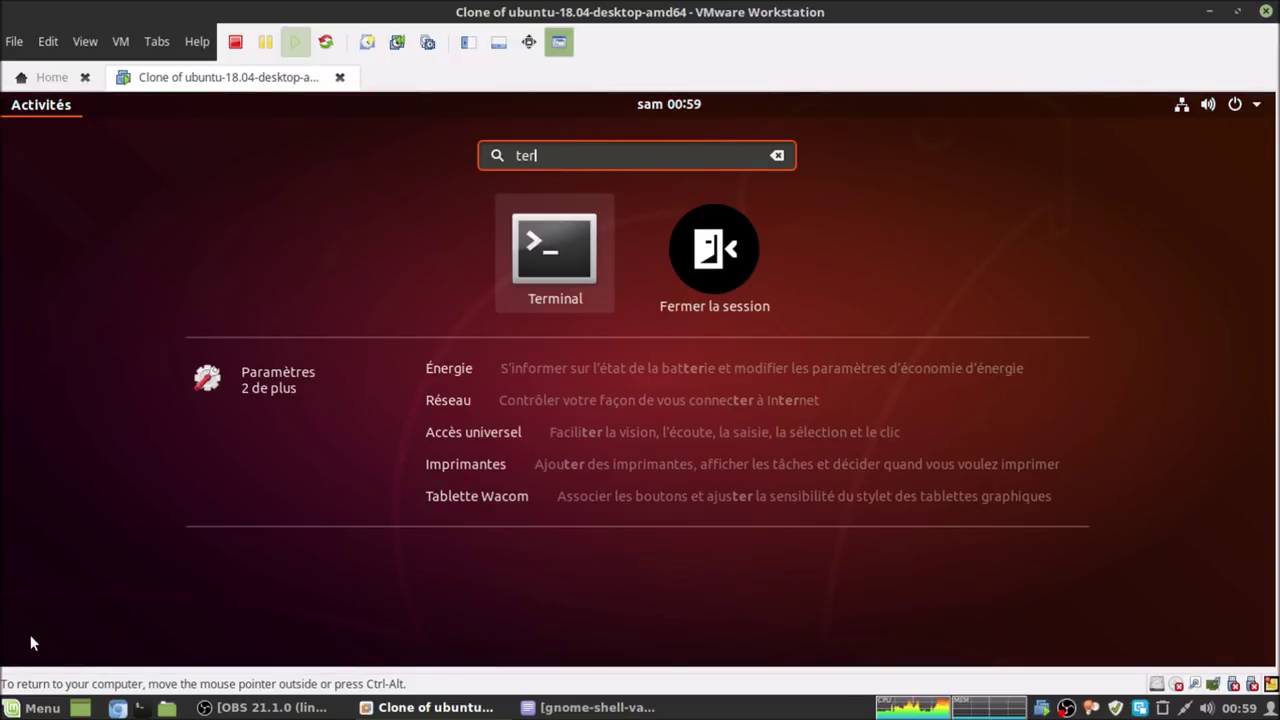
key("Return")
Switch to the gnome-shell-vanilla notes in the text editor and copy the line "sudo apt install gnome-session".
key("ctrl+alt+Down")
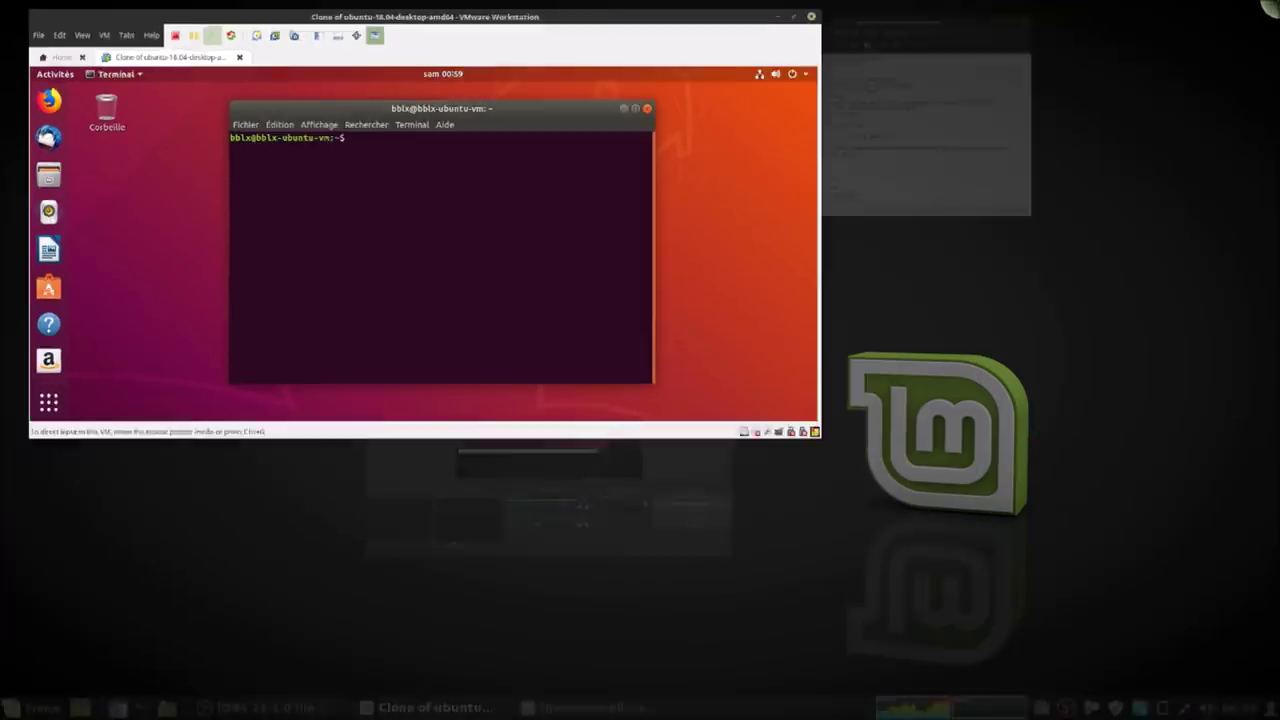
left_click(1005, 178)
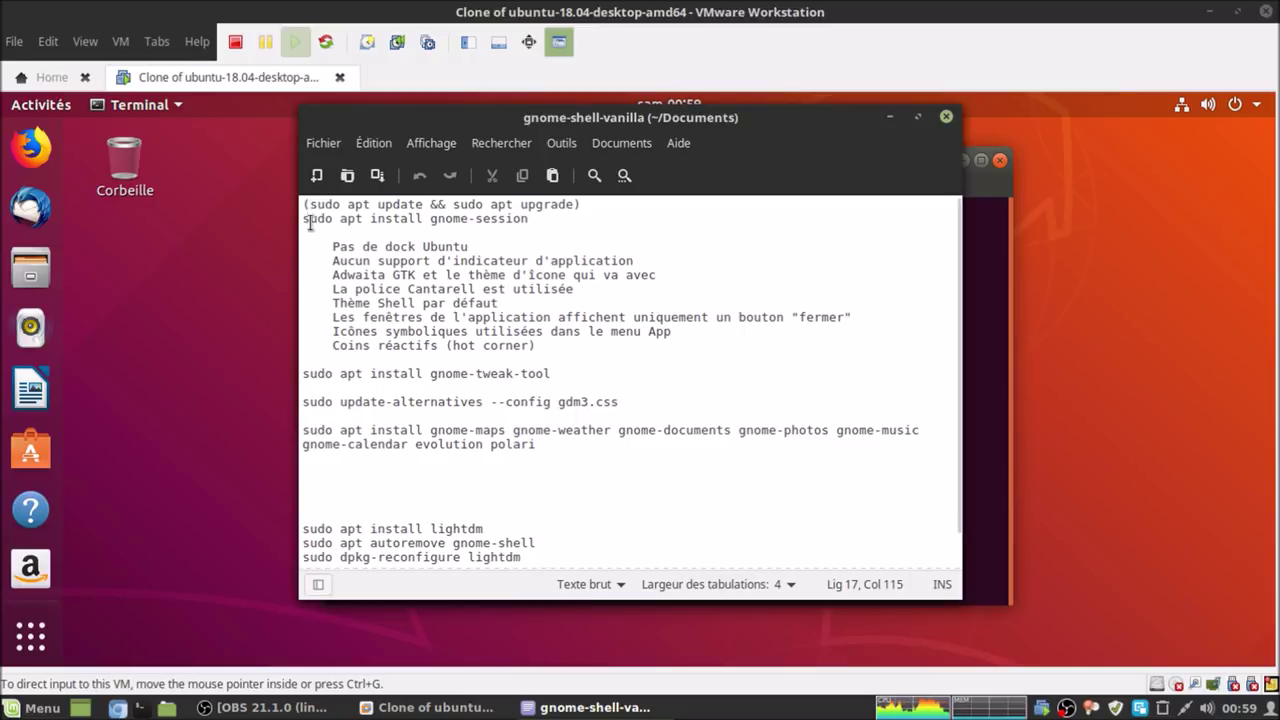
left_click(334, 217)
triple_click(334, 217)
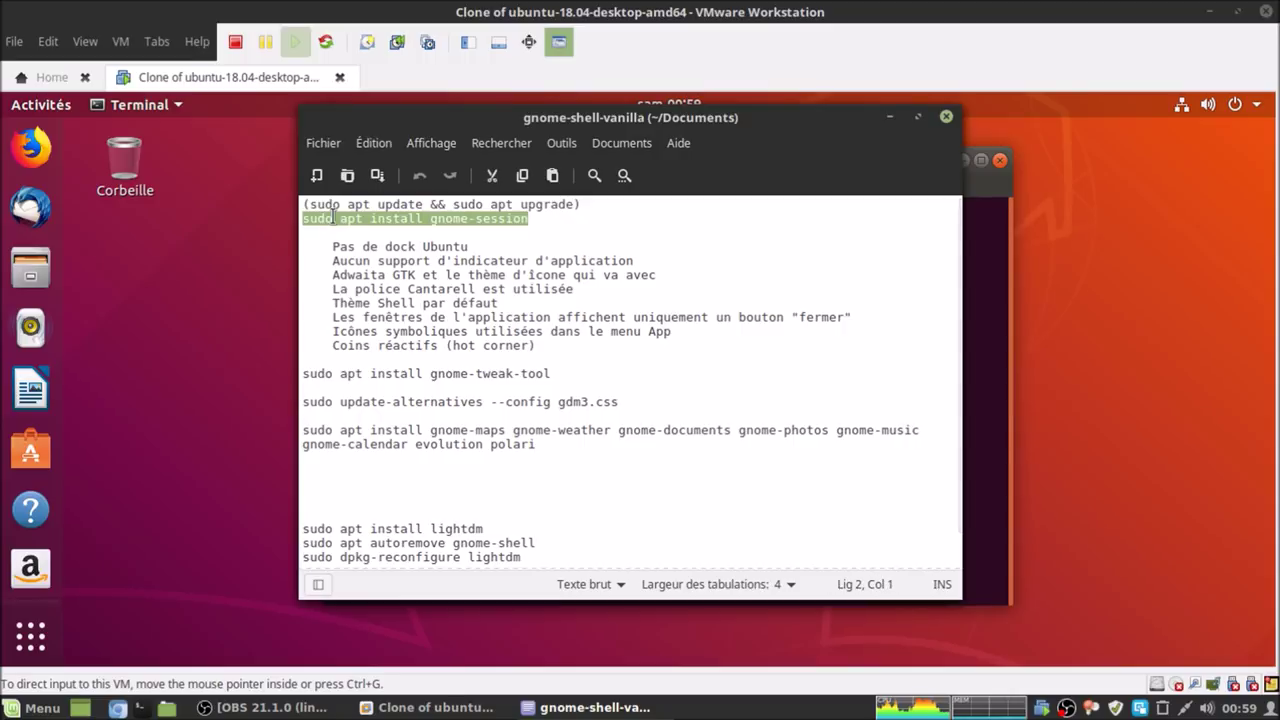
right_click(336, 219)
left_click(378, 320)
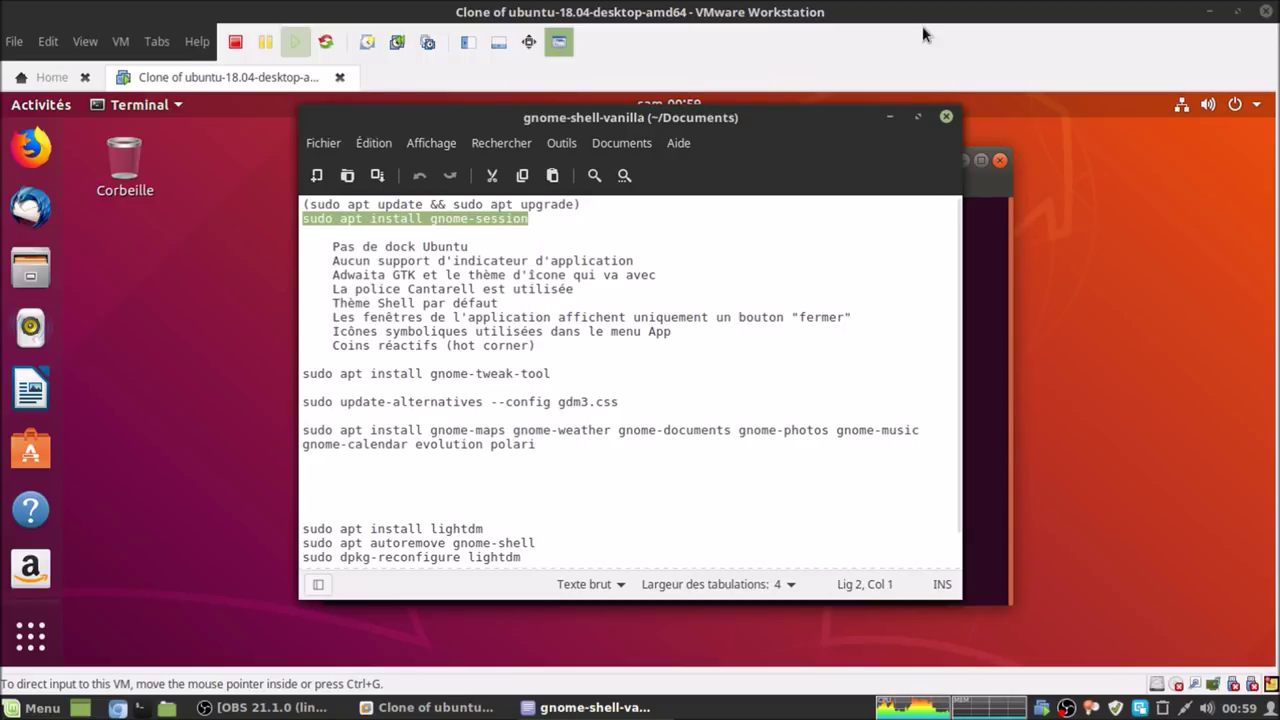
Paste and run sudo apt install gnome-session in the virtual machine's terminal, authenticating with the sudo password.
key("alt+Tab")
right_click(666, 263)
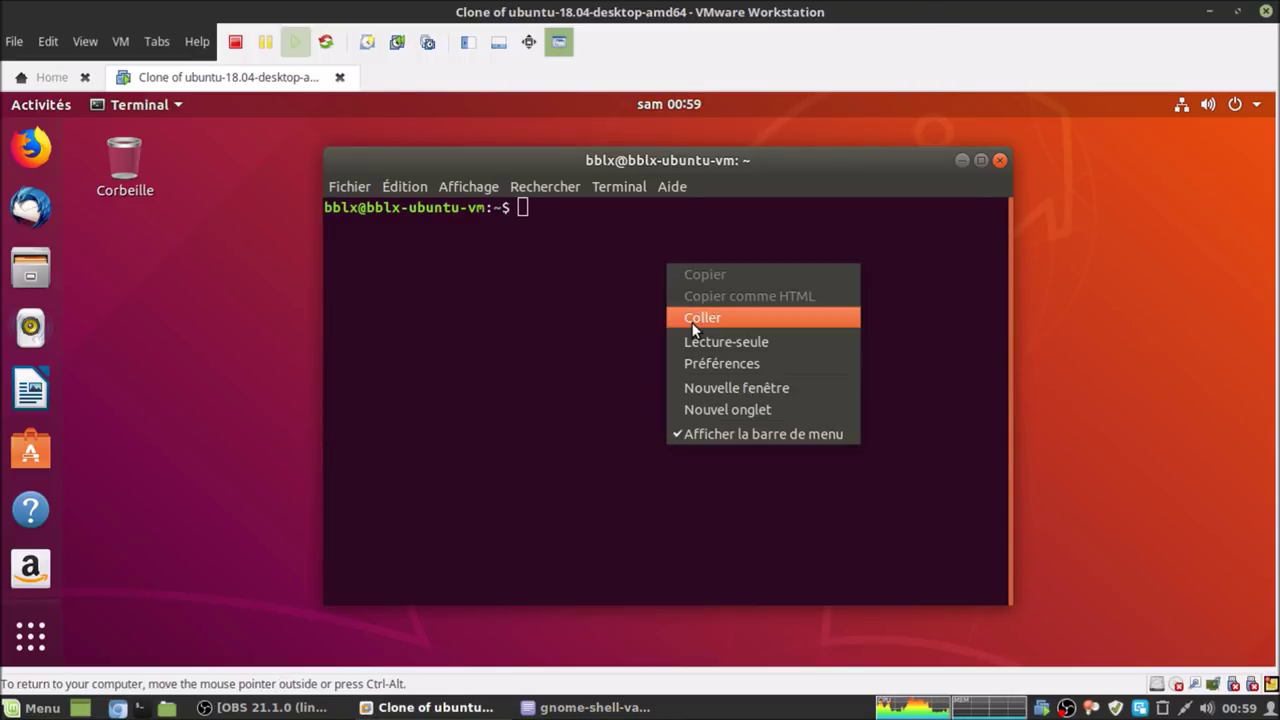
left_click(694, 322)
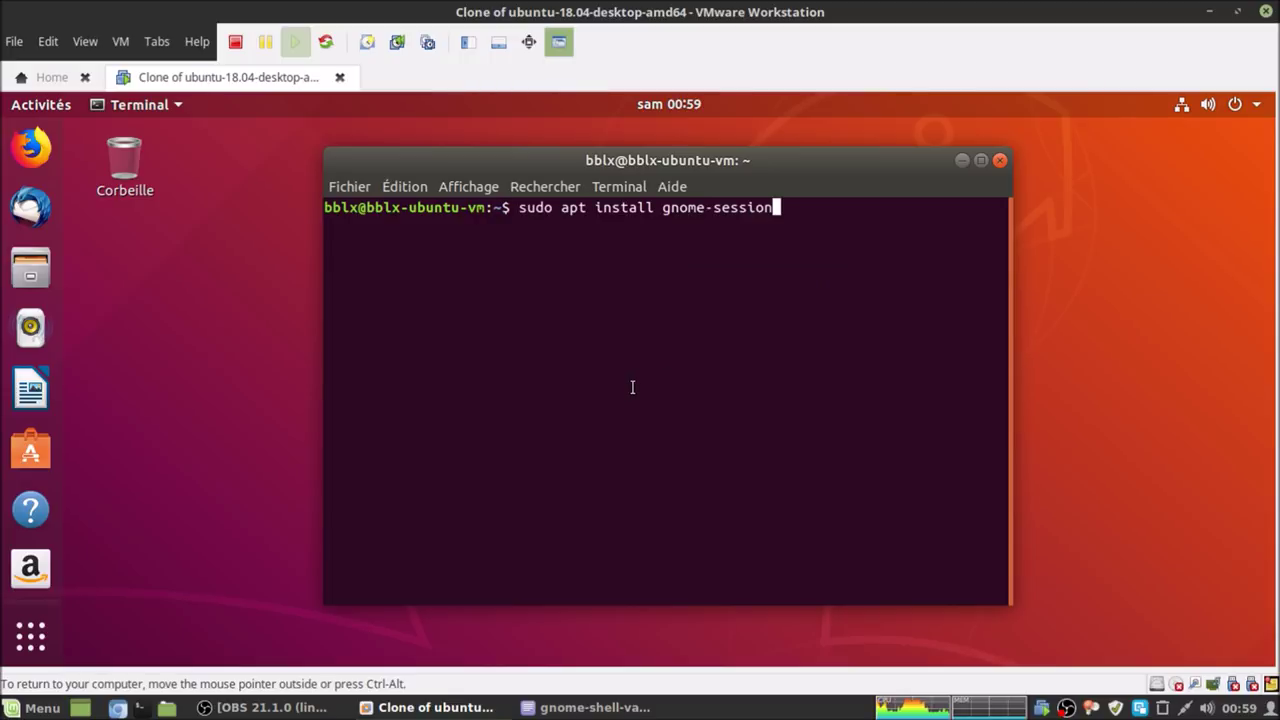
key("Return")
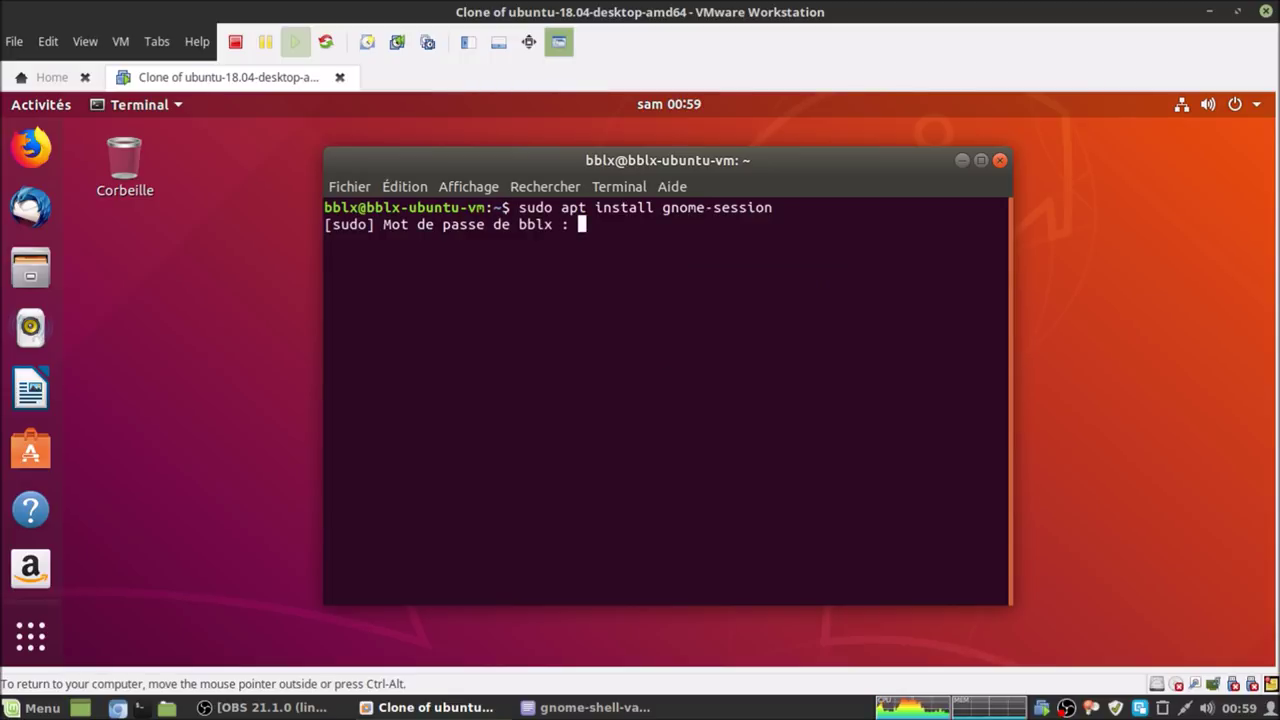
key("Return")
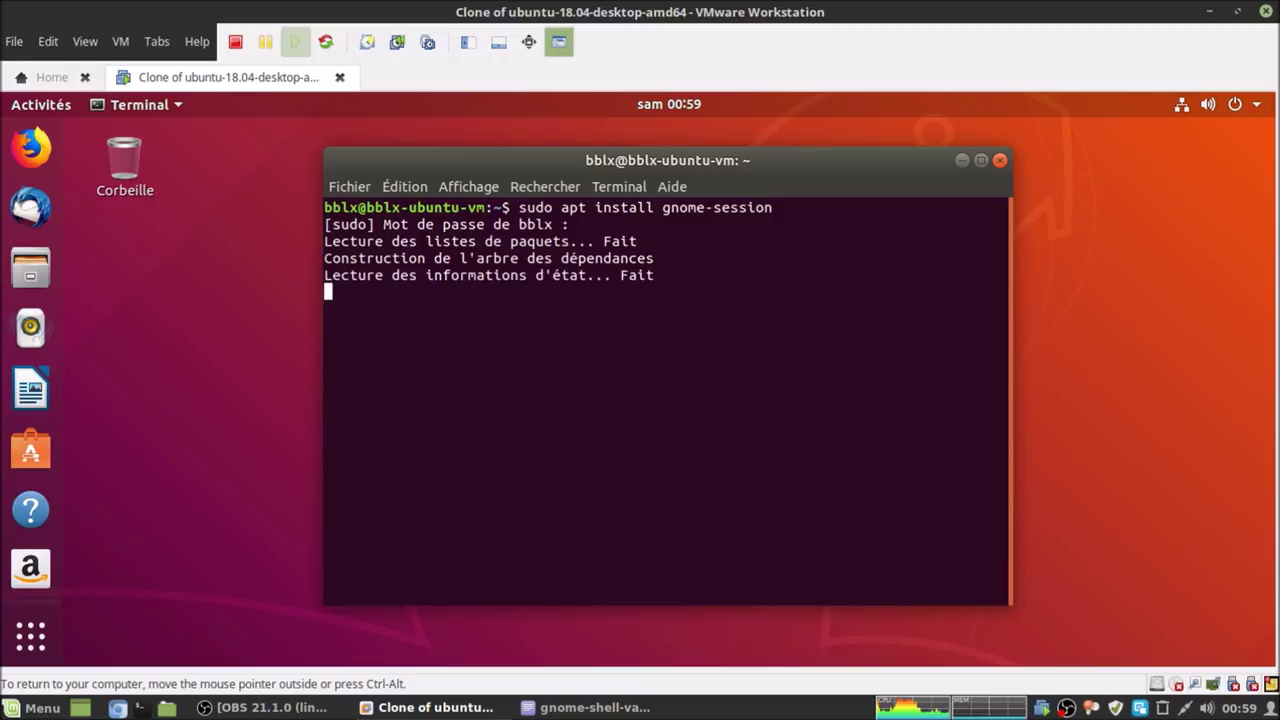
Maximize the terminal window and answer "o" to proceed with the gnome-session installation.
double_click(901, 155)
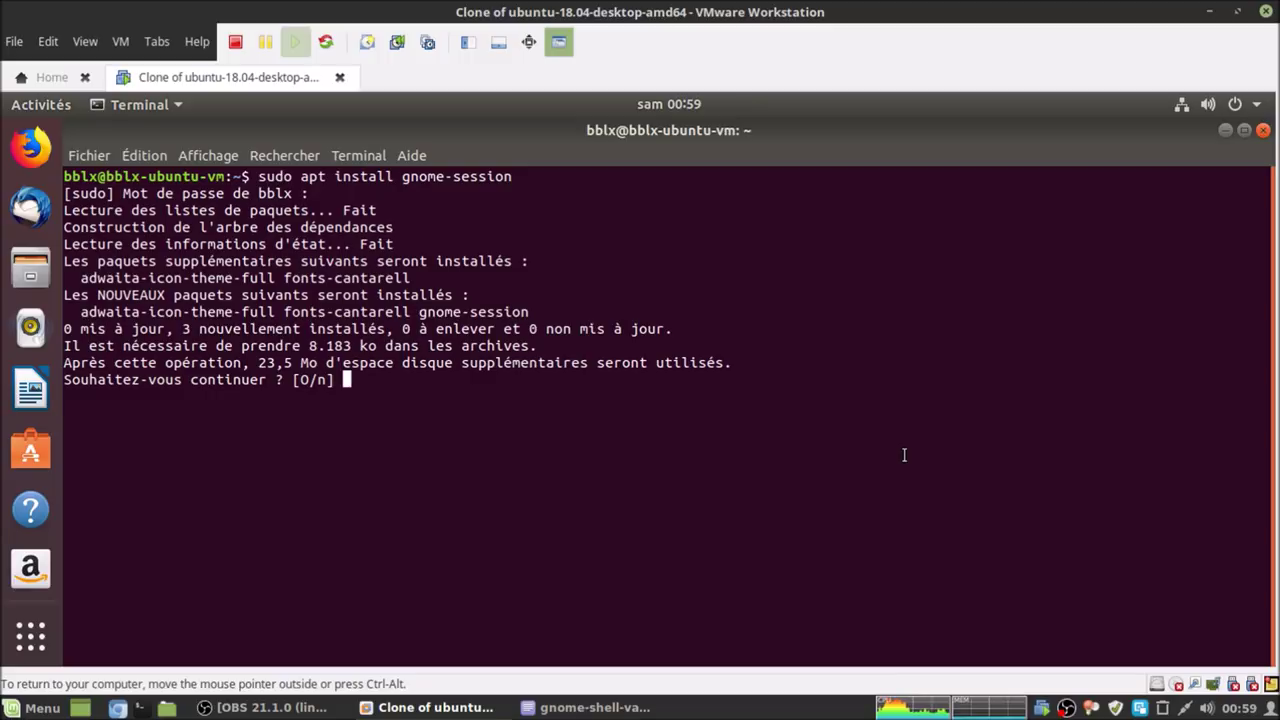
type("o")
key("Return")
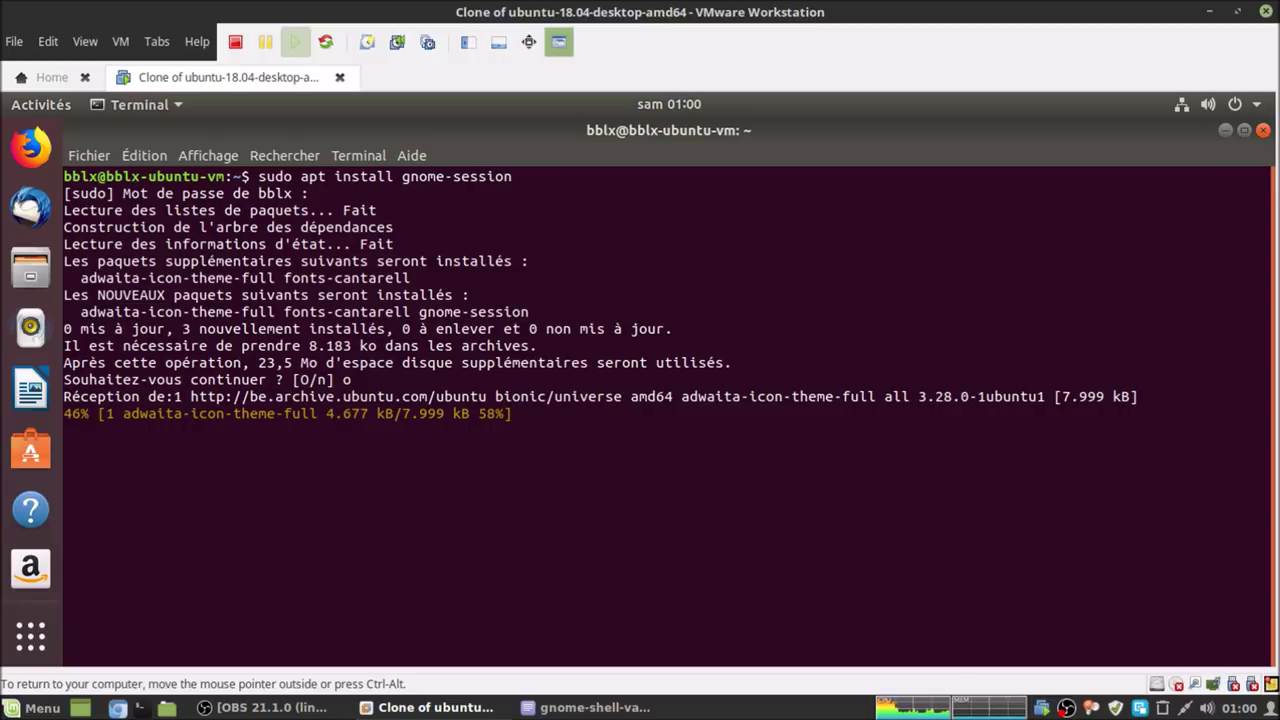
Return to the gnome-shell-vanilla notes and review the listed GNOME session characteristics line by line, from the Ubuntu dock to the hot corners.
key("ctrl+alt+Down")
left_click(977, 158)
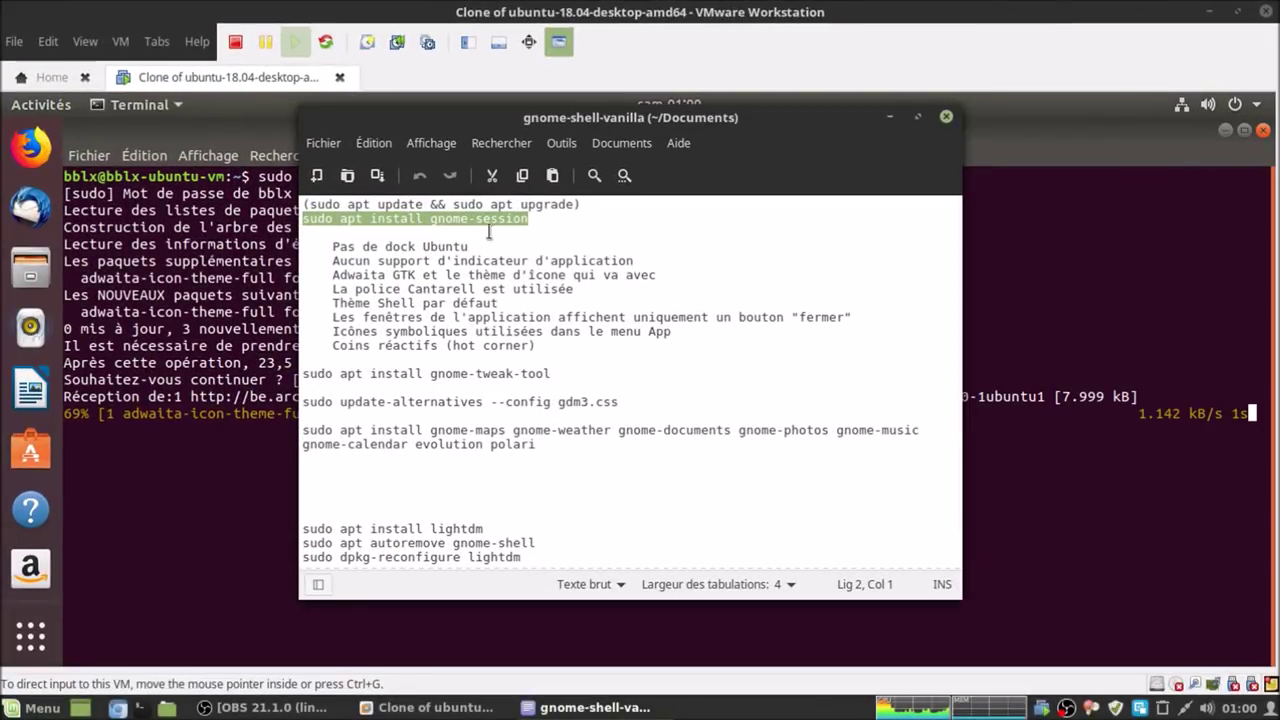
left_click(338, 246)
left_click_drag(333, 246, 468, 247)
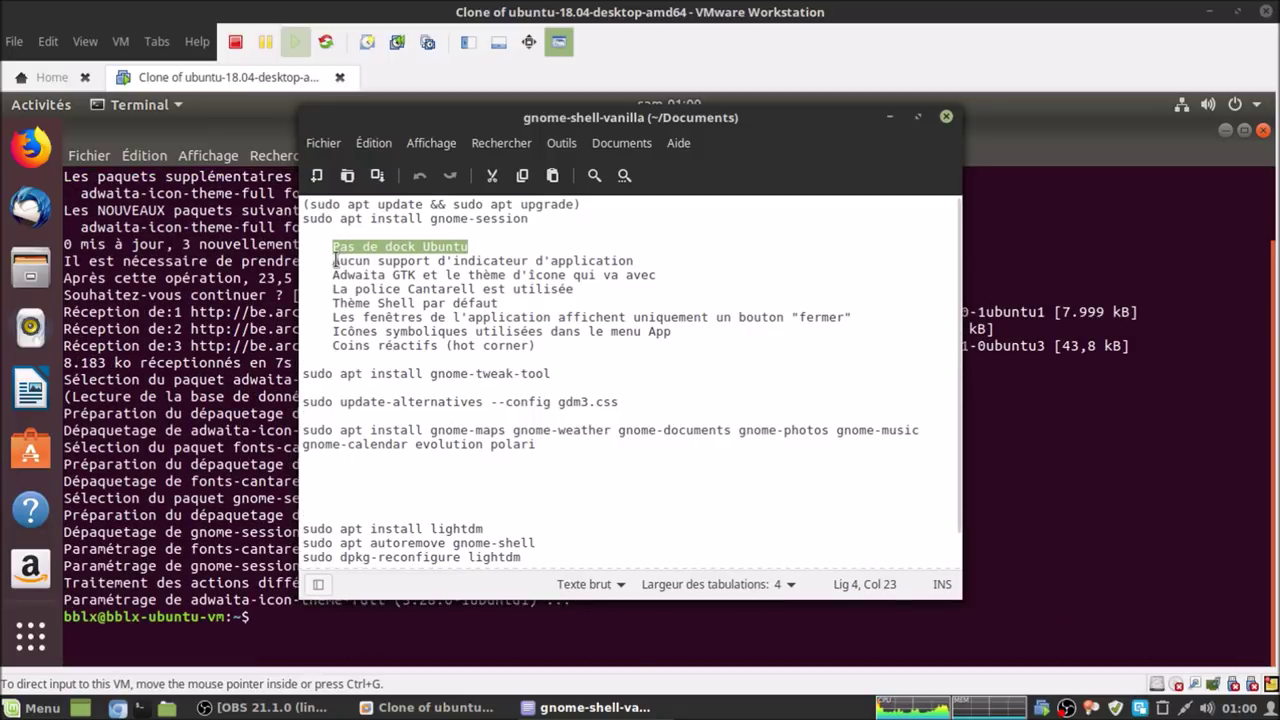
left_click_drag(340, 261, 633, 261)
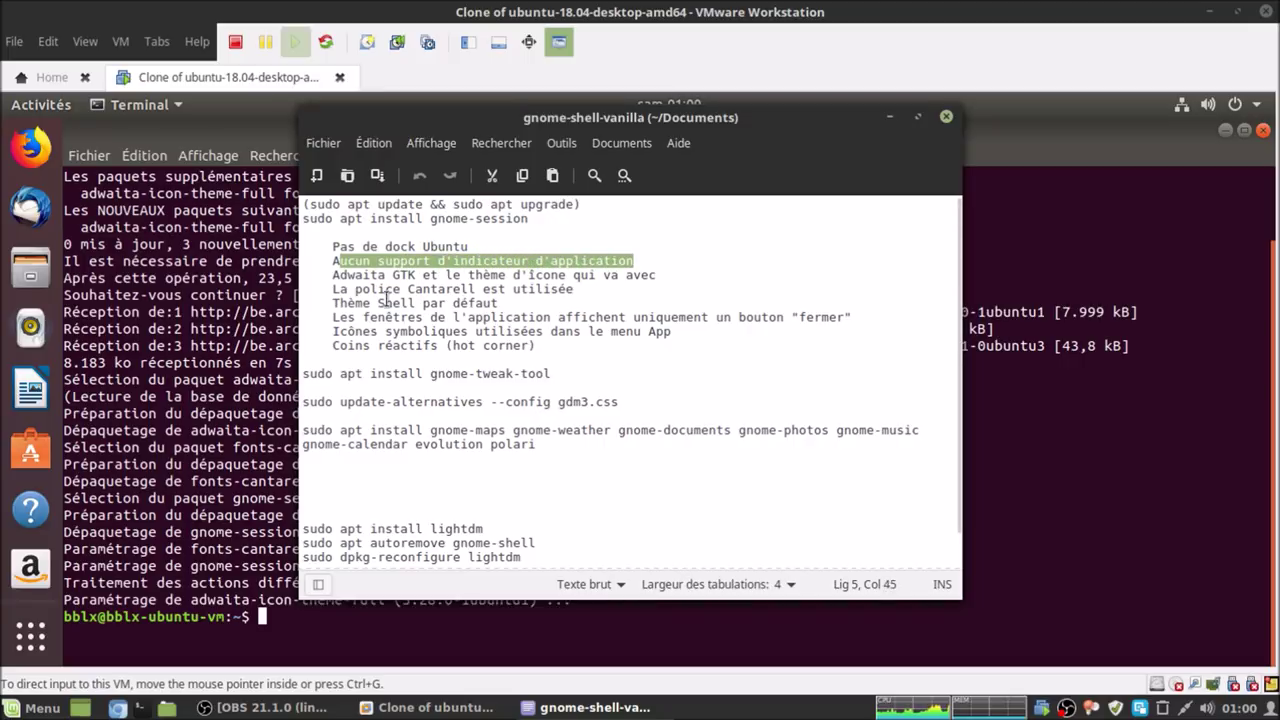
triple_click(351, 279)
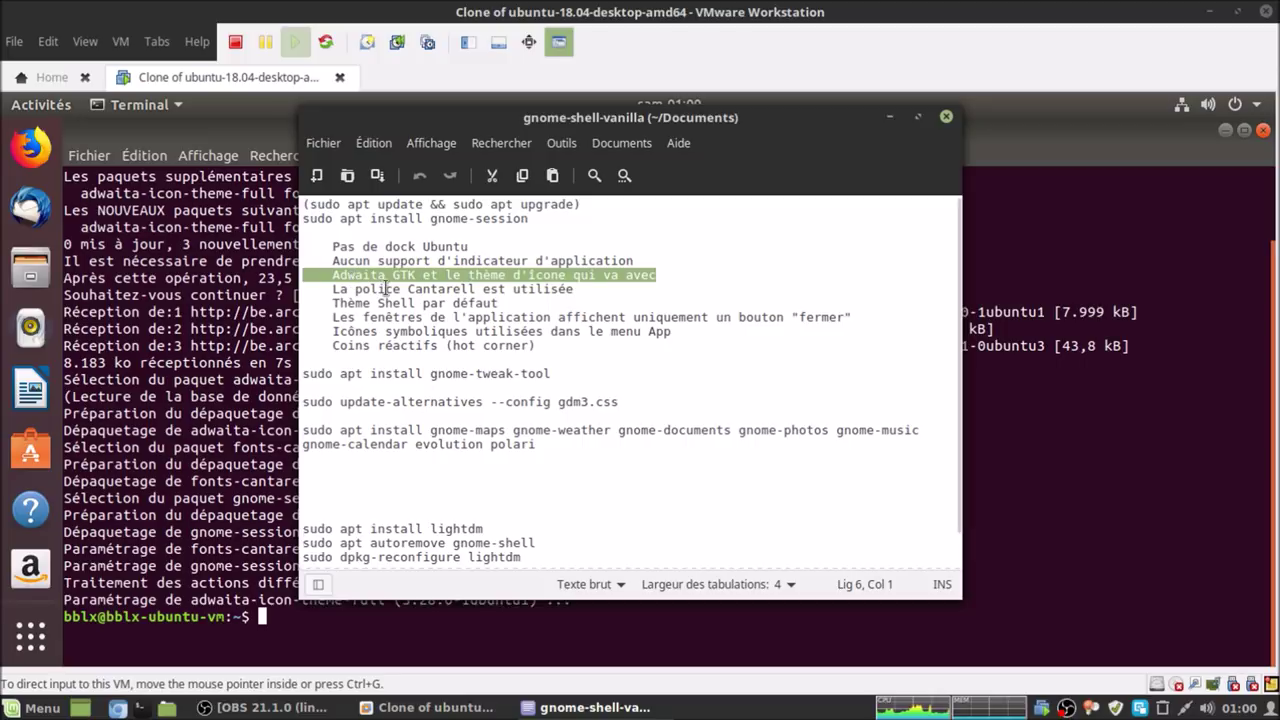
double_click(385, 289)
triple_click(385, 289)
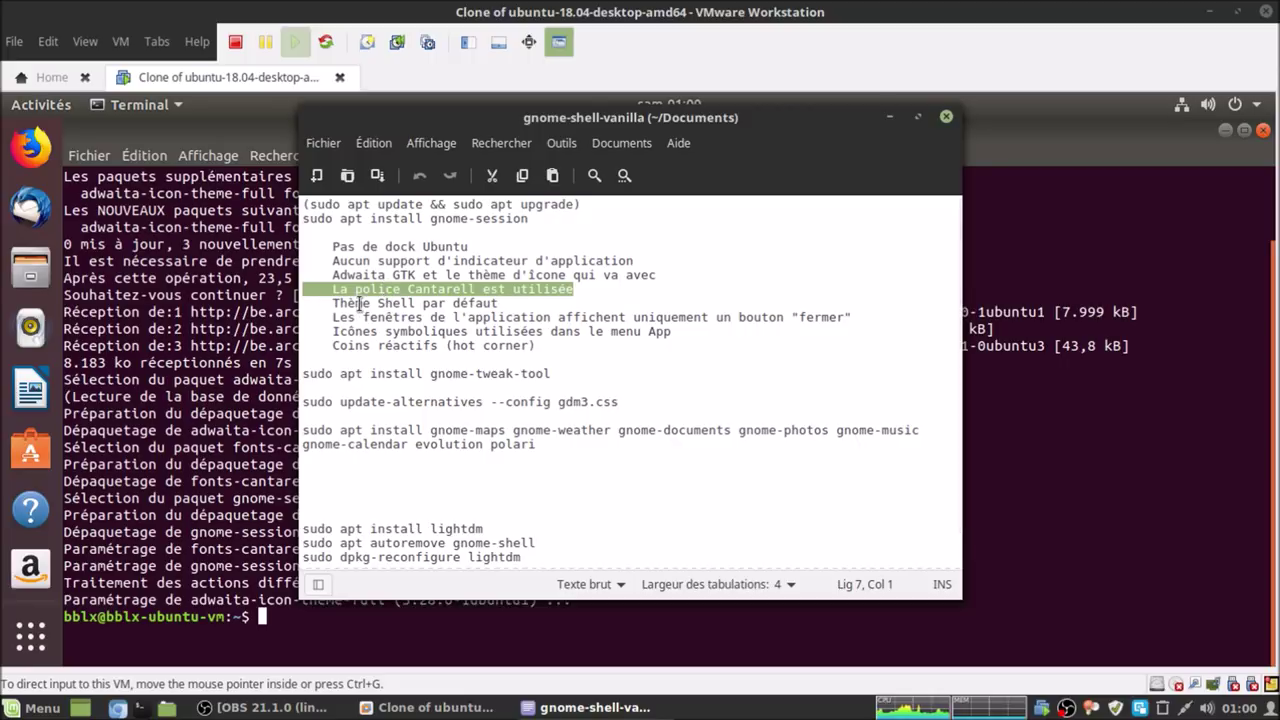
triple_click(359, 303)
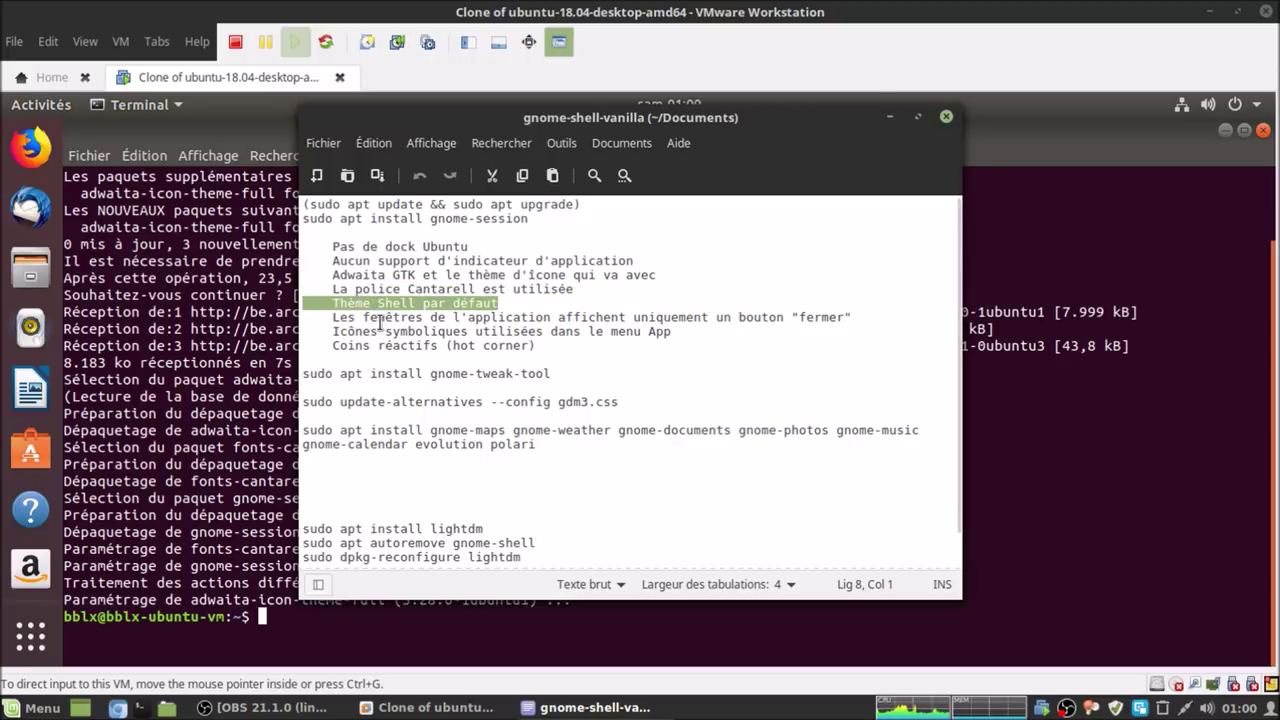
left_click_drag(334, 318, 851, 317)
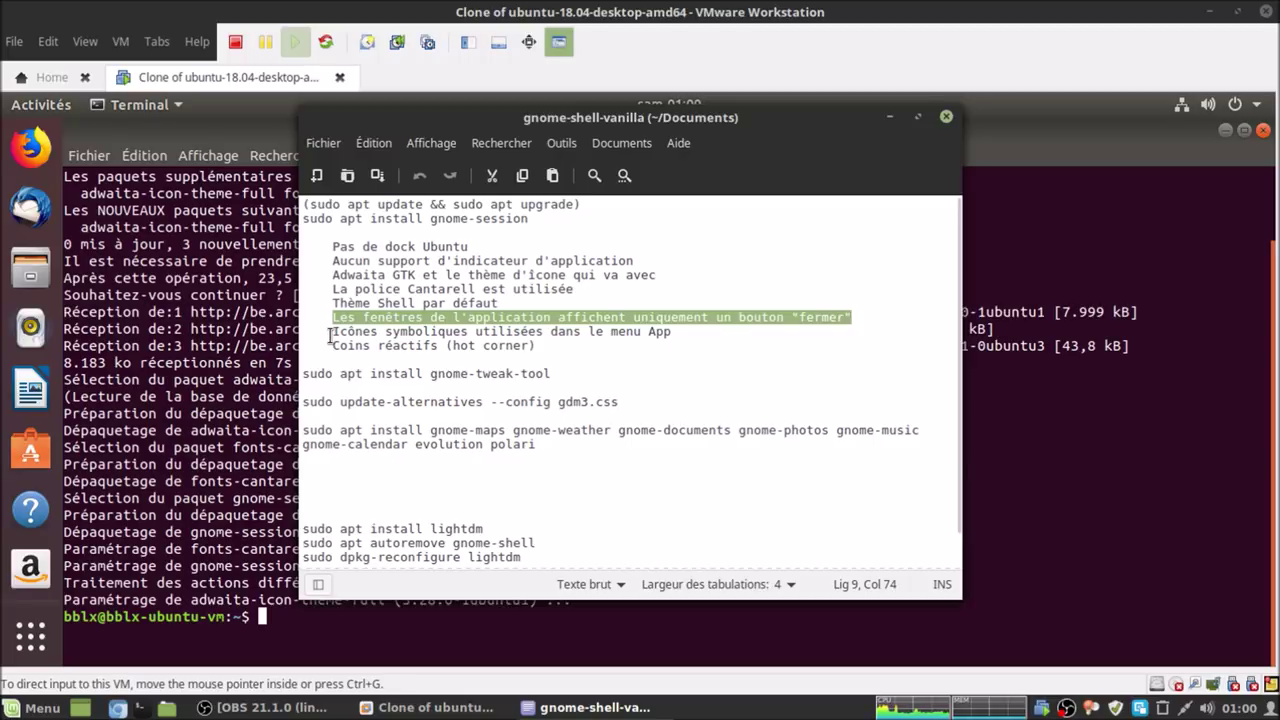
left_click_drag(331, 331, 555, 331)
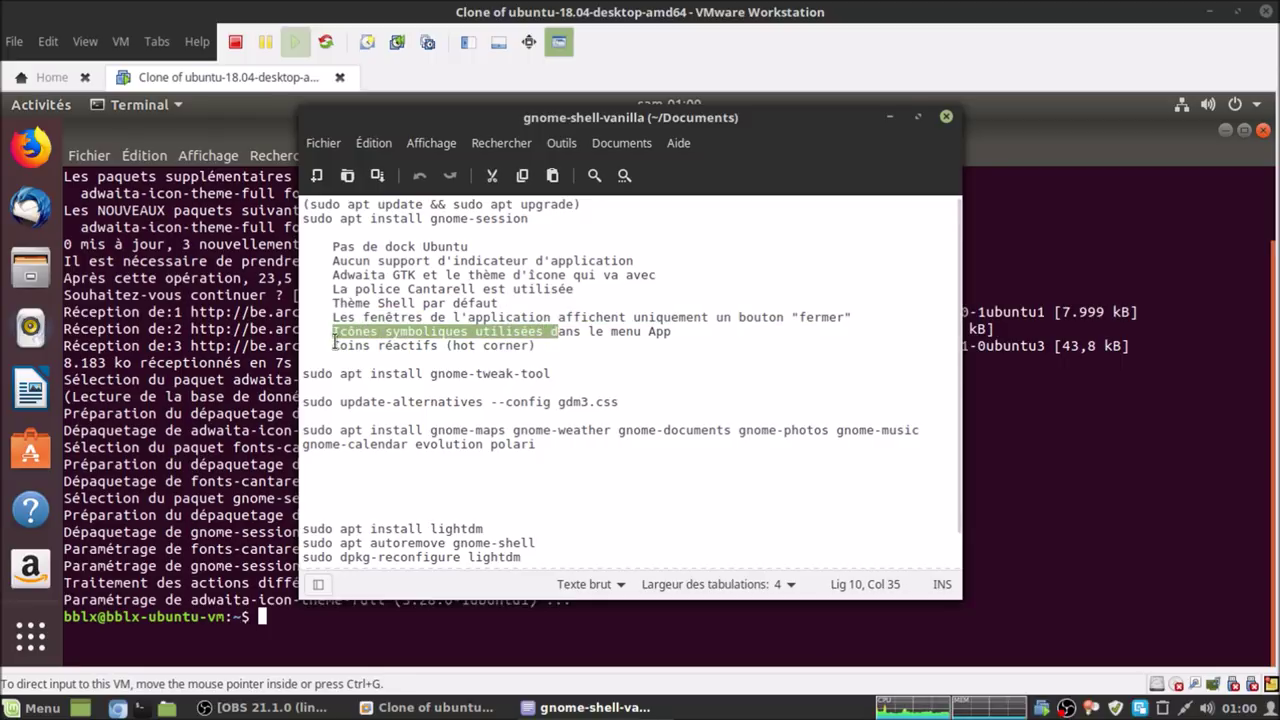
left_click_drag(331, 345, 438, 345)
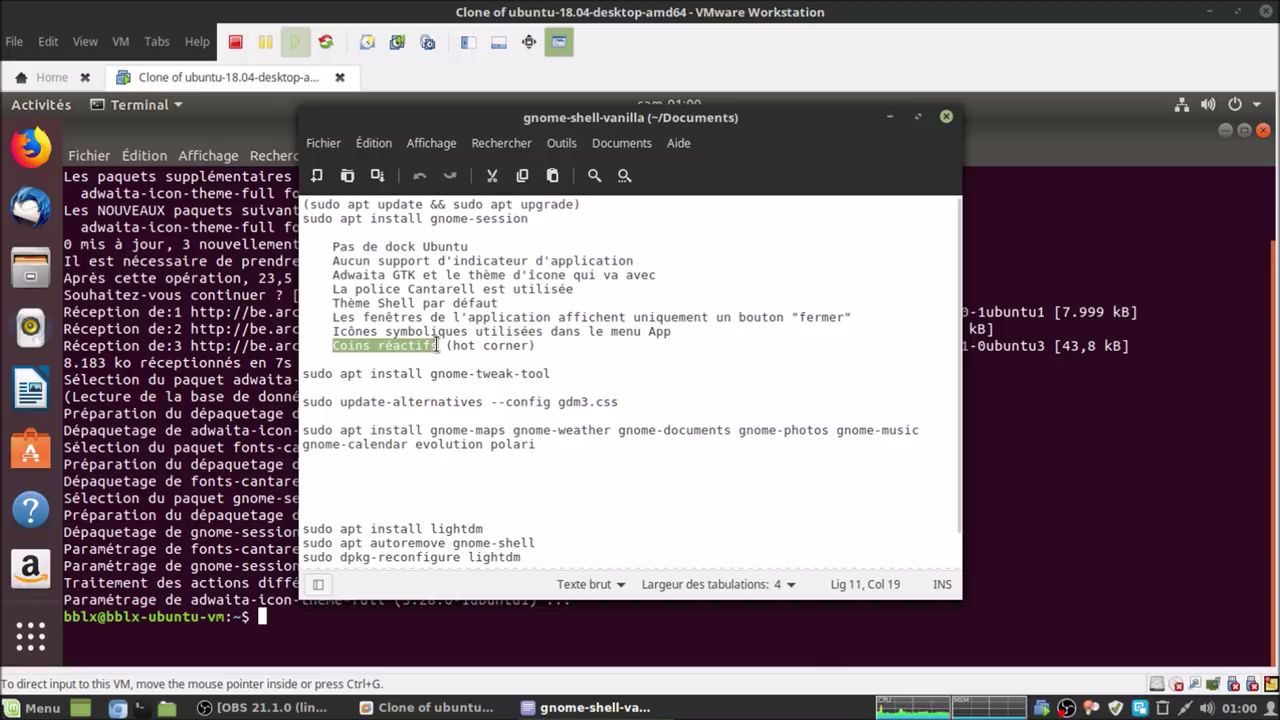
left_click(585, 350)
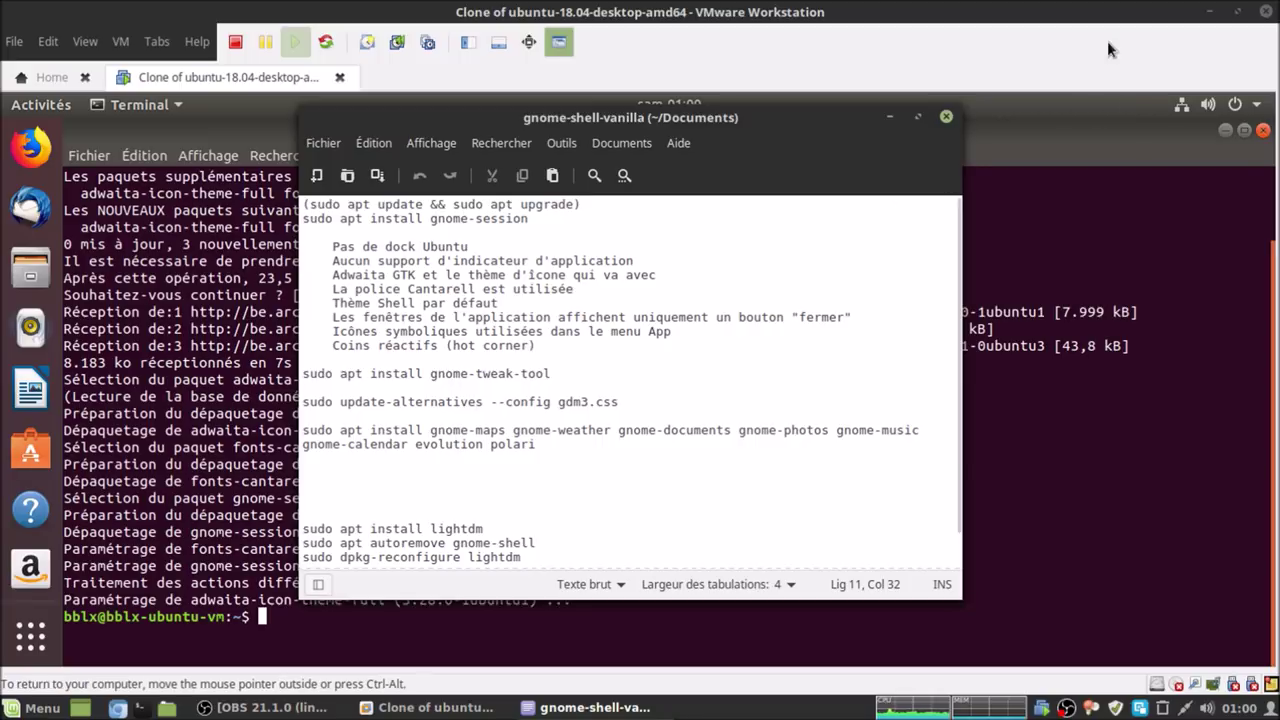
Close the terminal in the virtual machine and restart Ubuntu from the system's power options.
left_click(1240, 127)
left_click(1263, 130)
left_click(1250, 104)
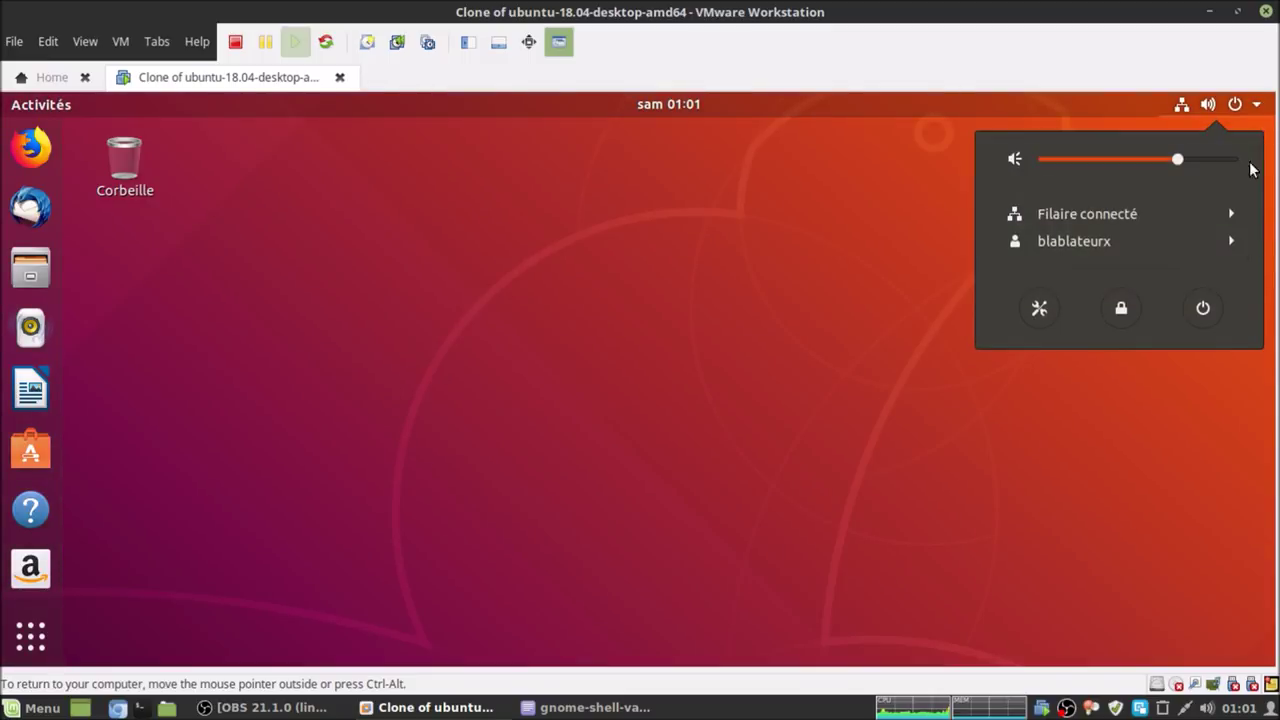
left_click(1205, 308)
left_click(668, 455)
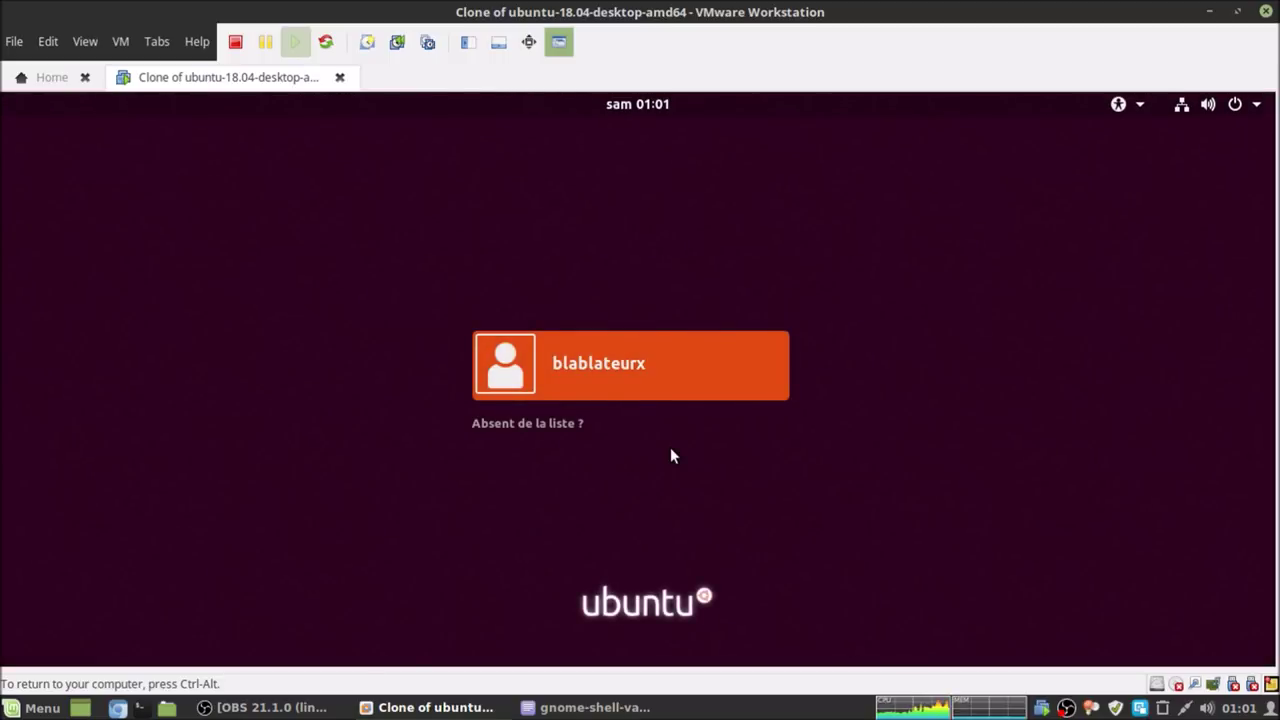
Choose the "GNOME sur Xorg" session for the account and log in with the account password.
left_click(634, 379)
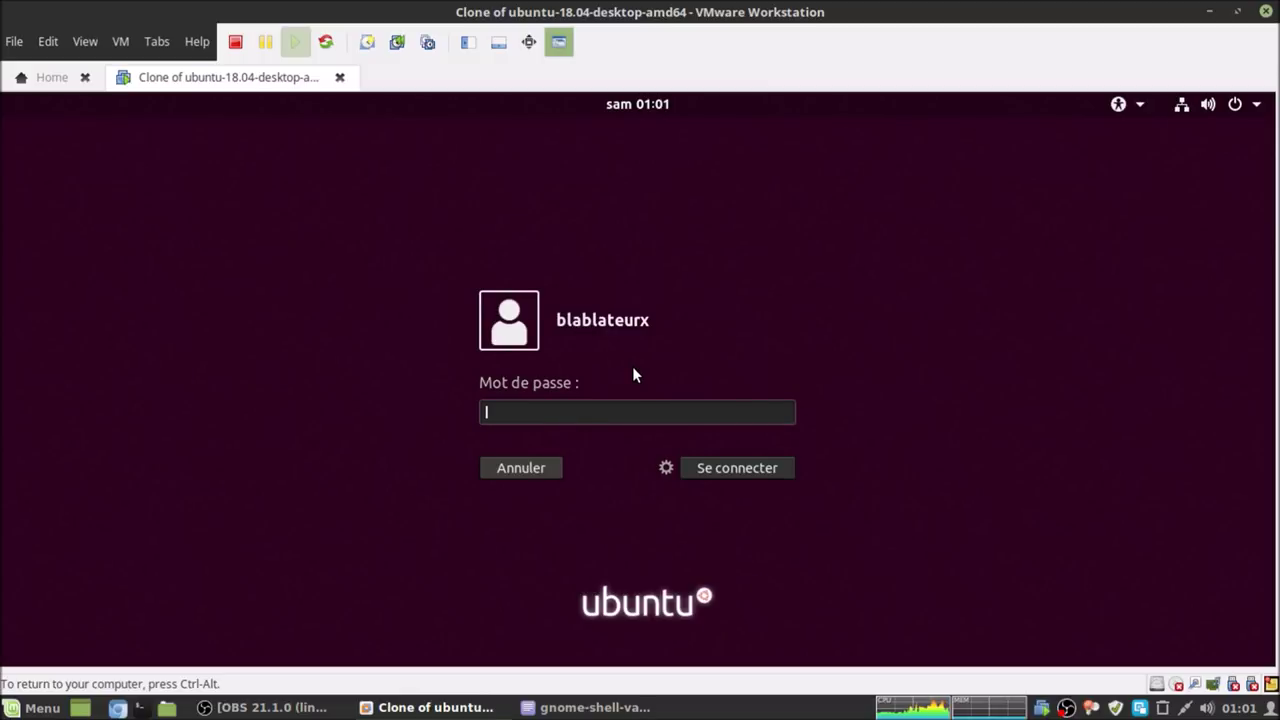
left_click(666, 470)
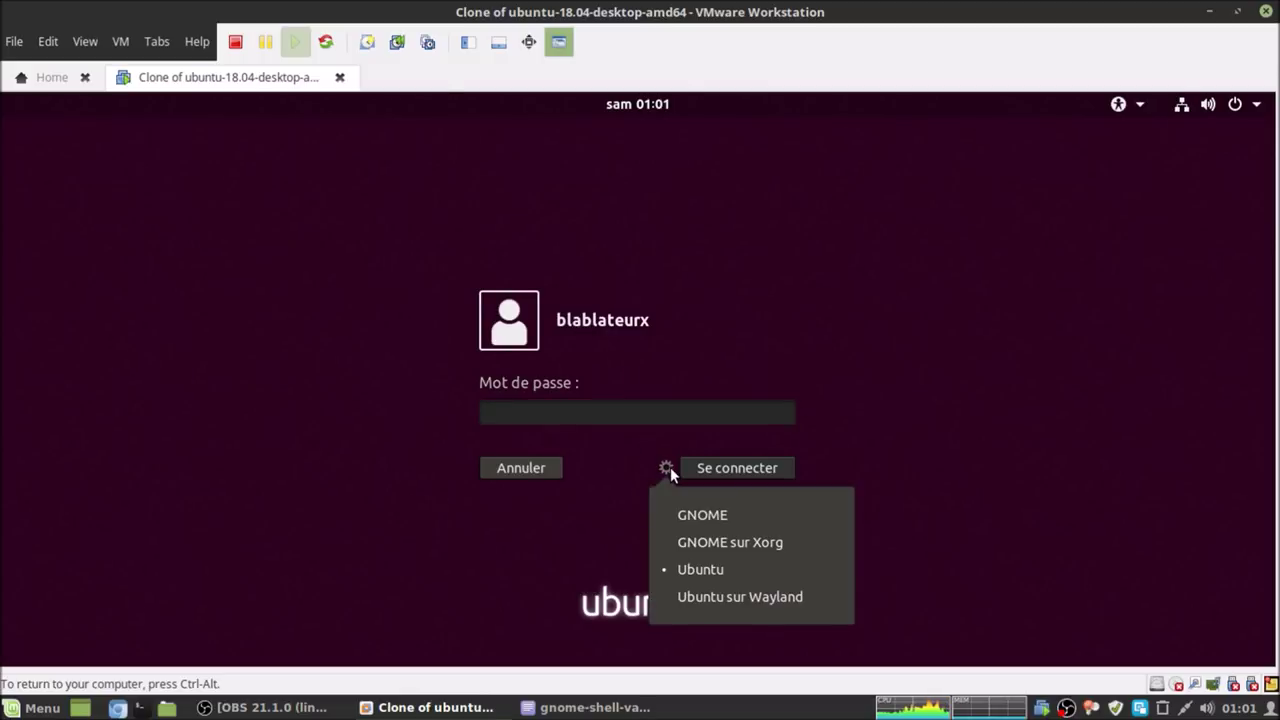
left_click(702, 549)
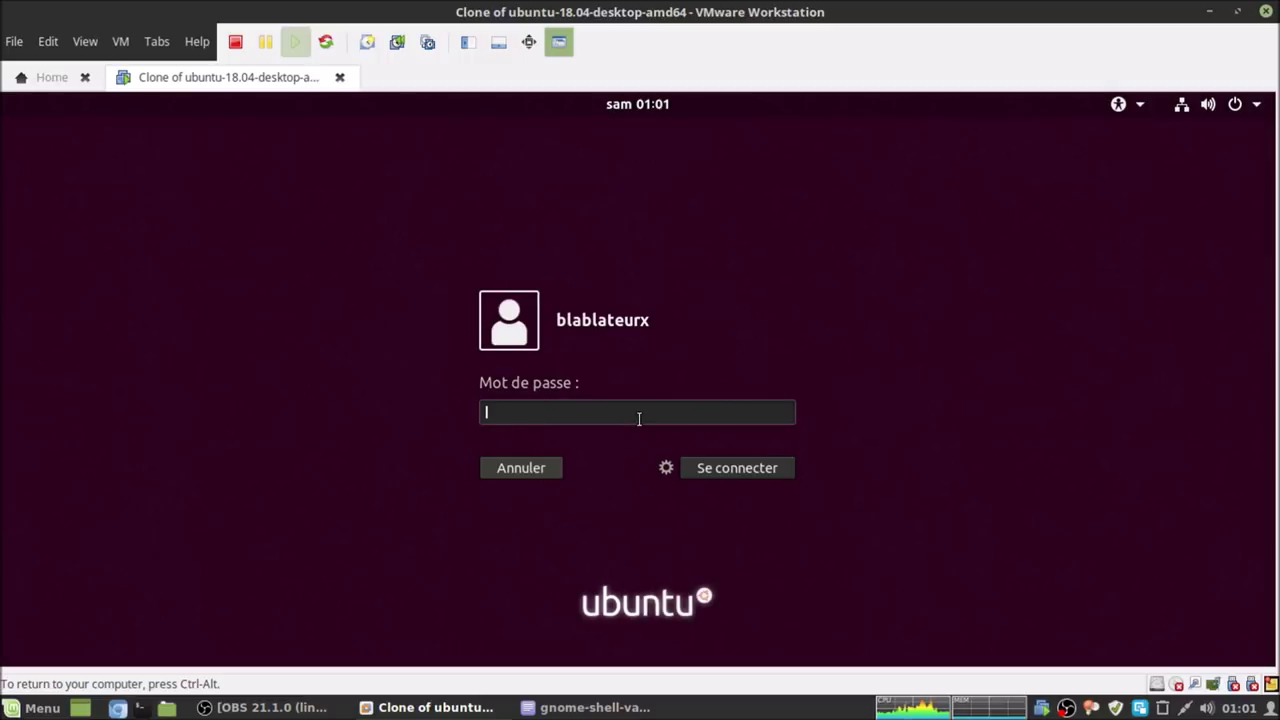
type("••••••")
key("Return")
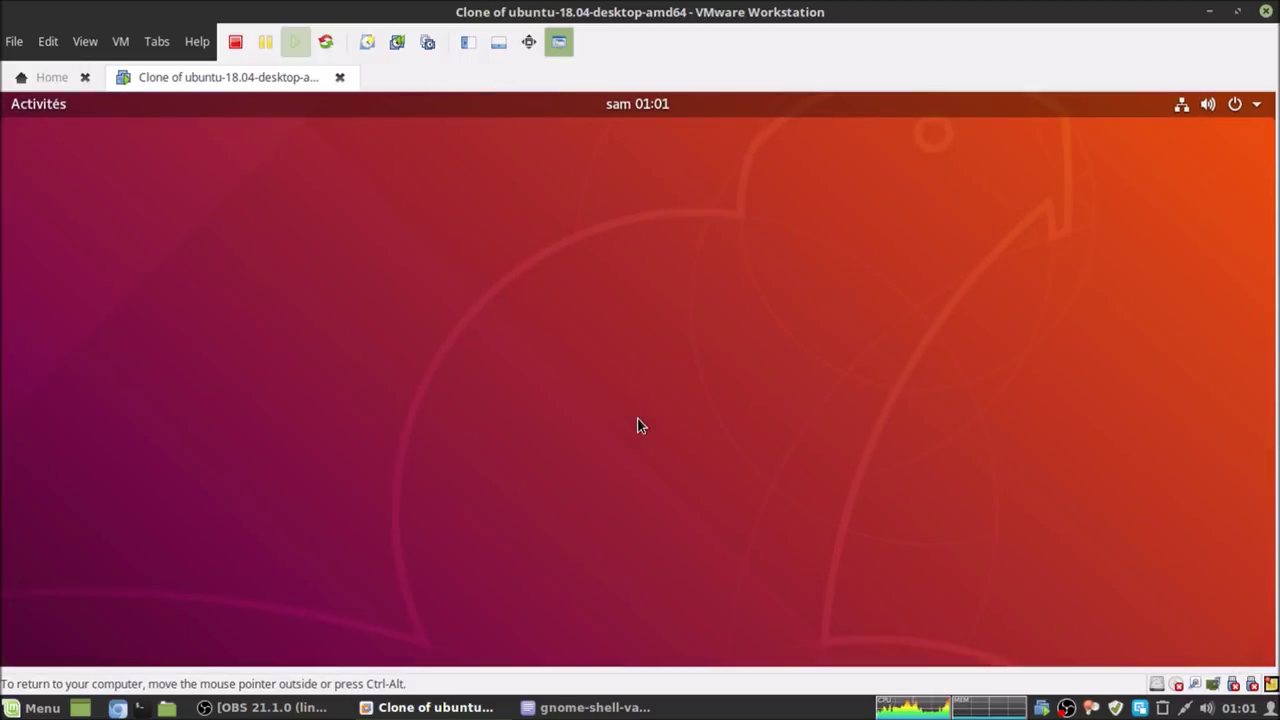
Look through the GNOME activities overview and both pages of the full application list.
left_click(31, 108)
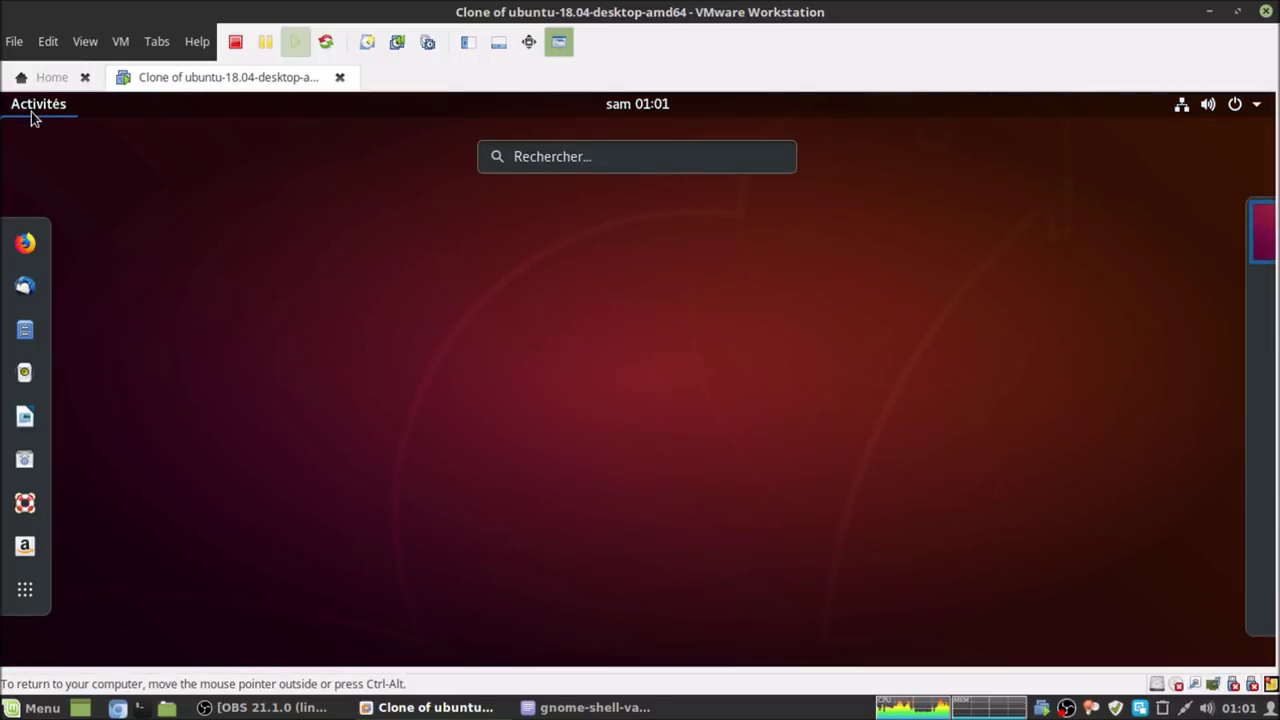
left_click(26, 590)
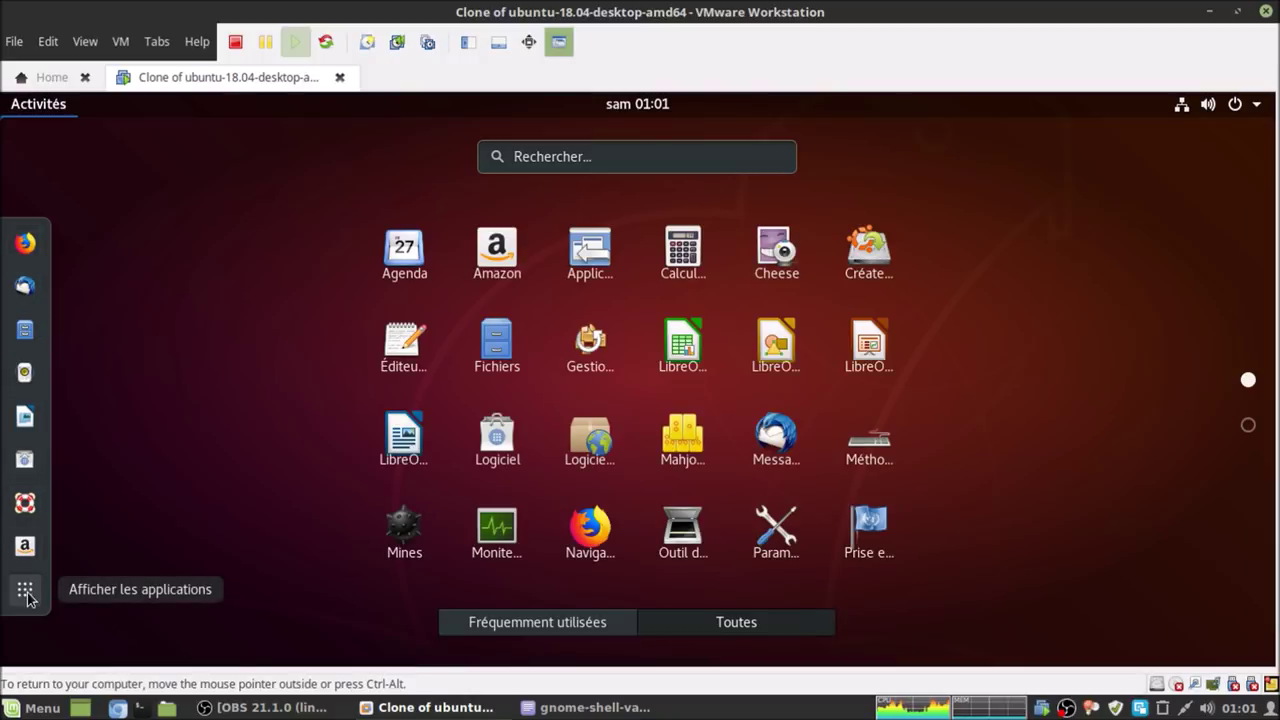
scroll(1066, 400, "down", 1)
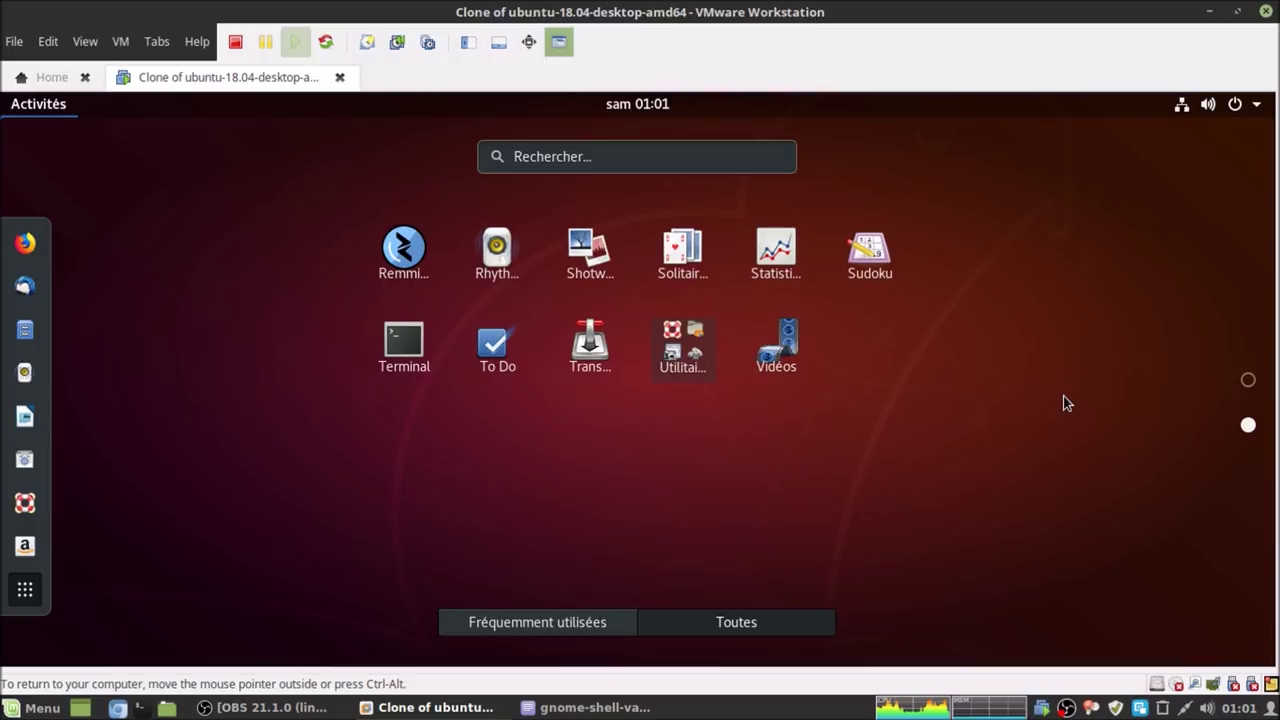
scroll(1066, 402, "up", 1)
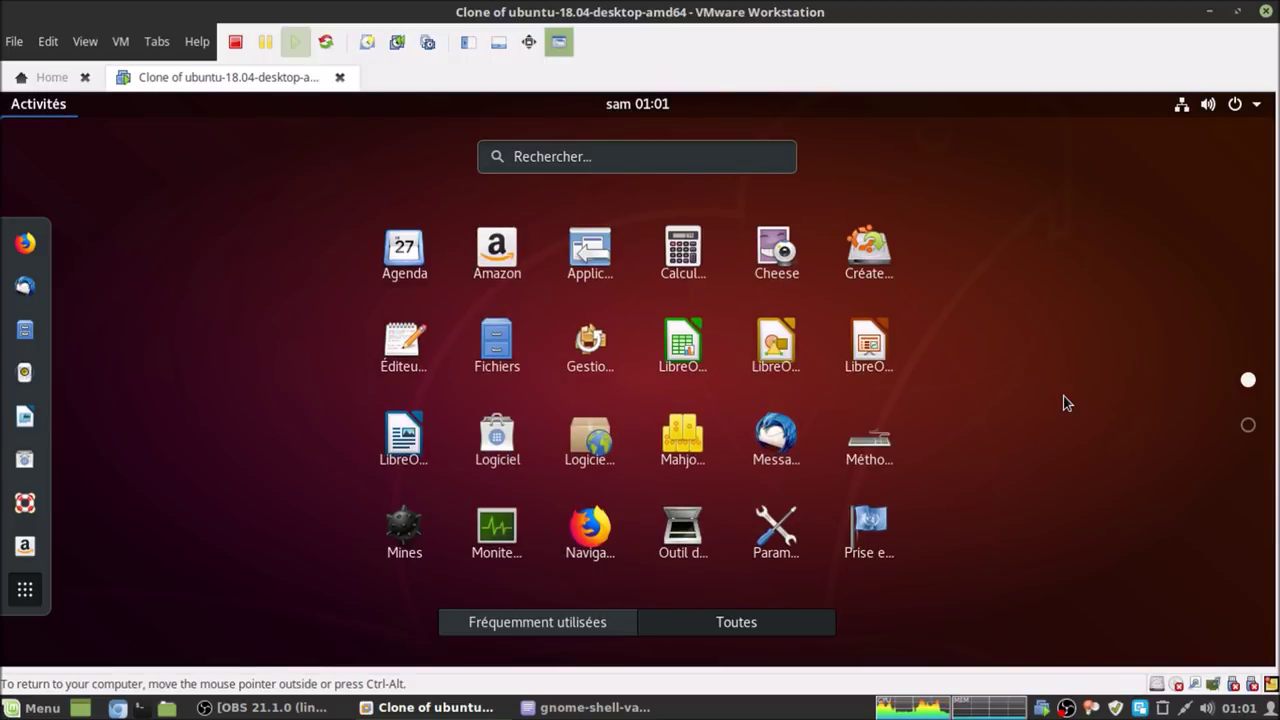
Open the system settings, view the Arrière-plan page, and close the settings window.
left_click(1253, 107)
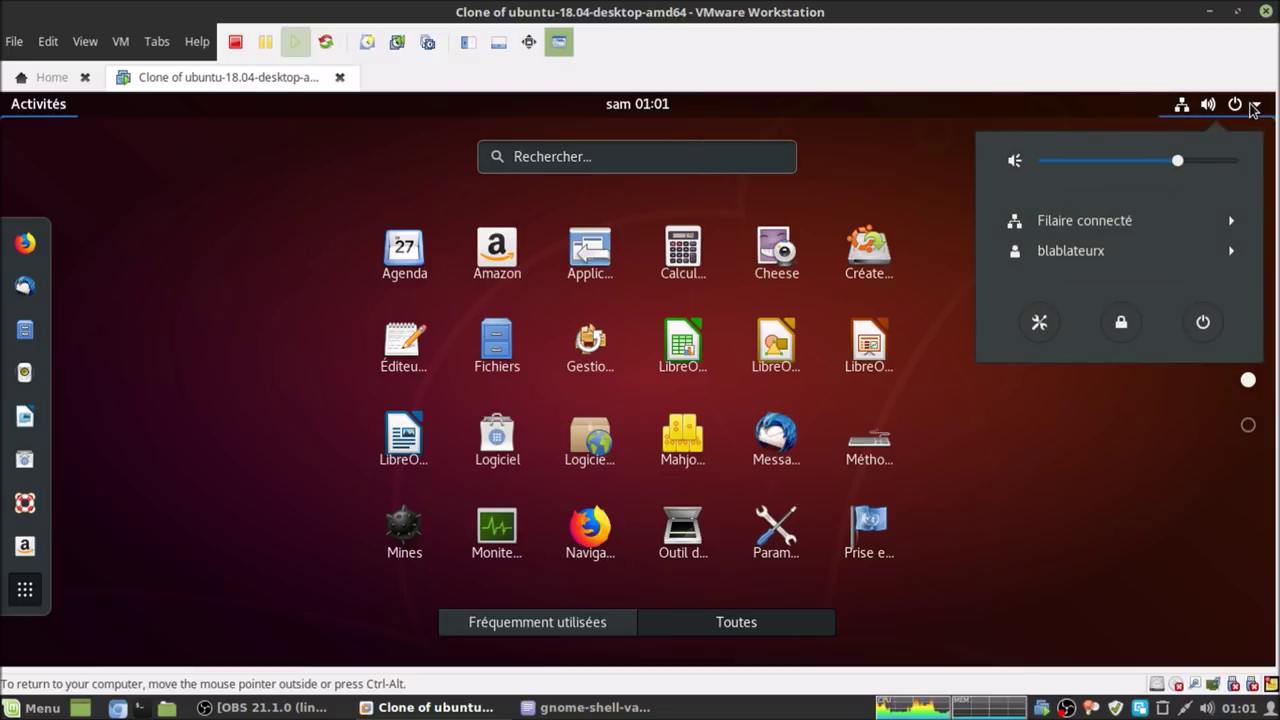
left_click(1045, 325)
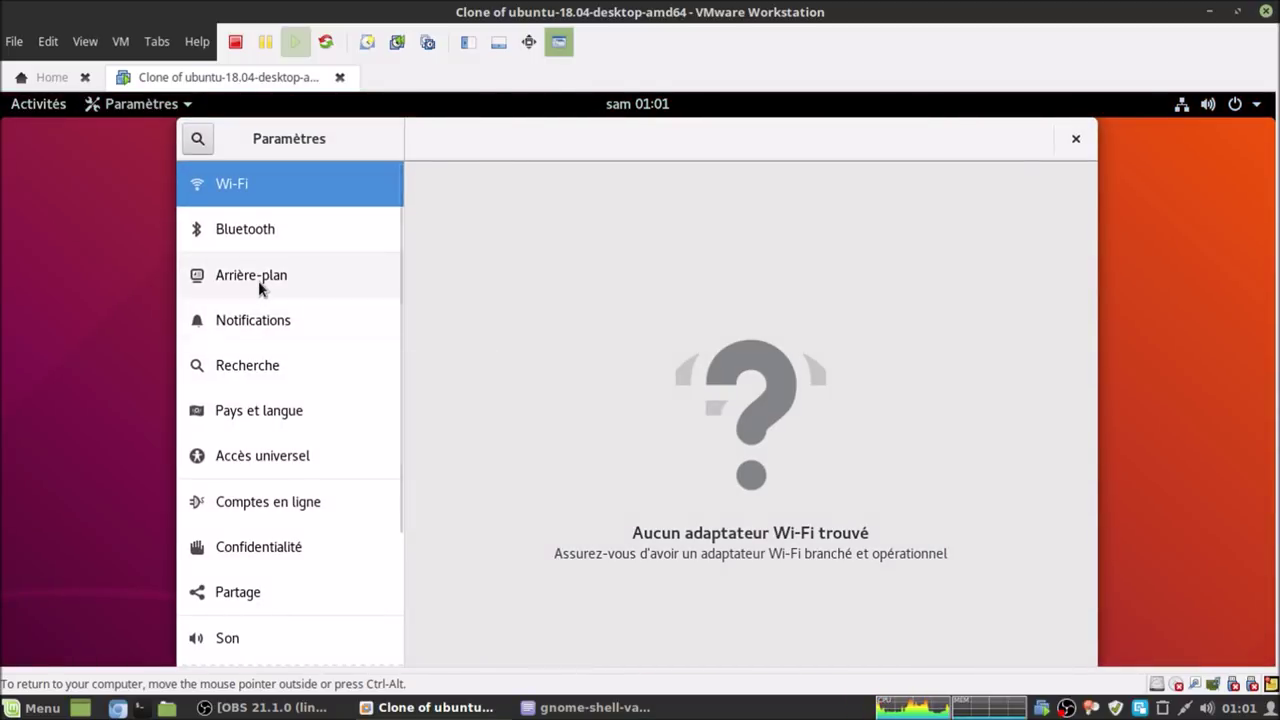
left_click(258, 282)
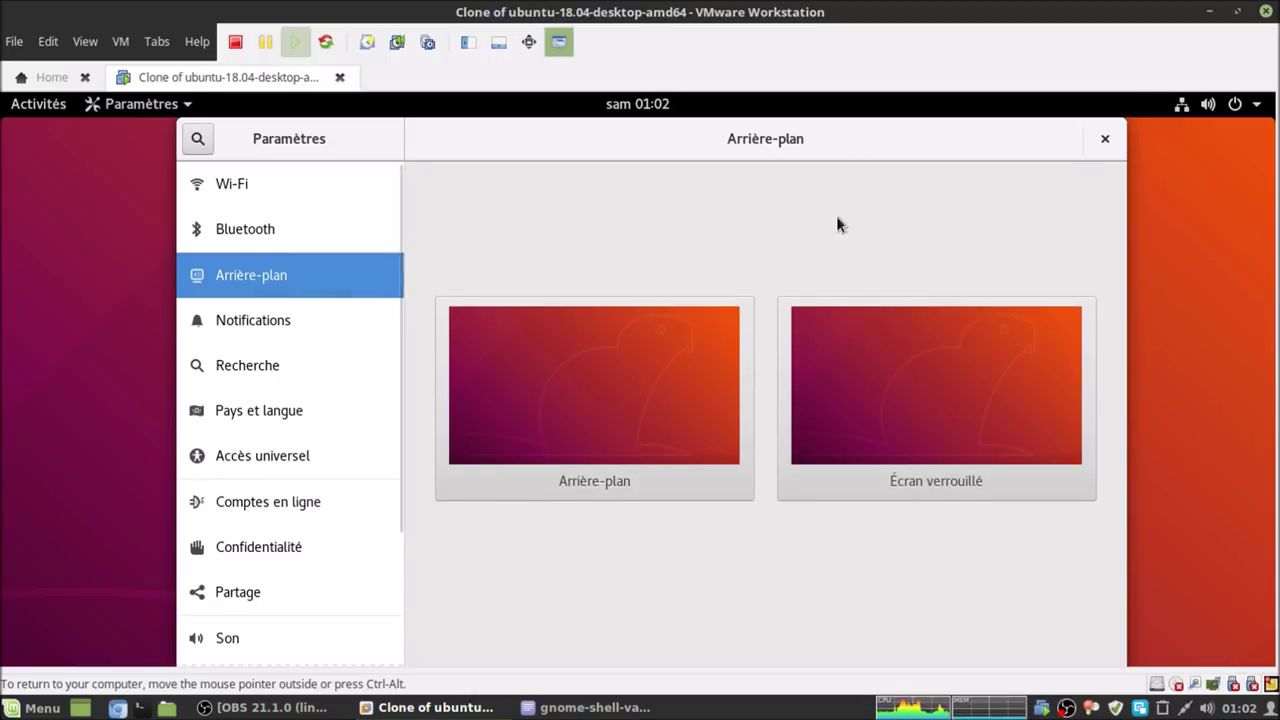
left_click(1104, 142)
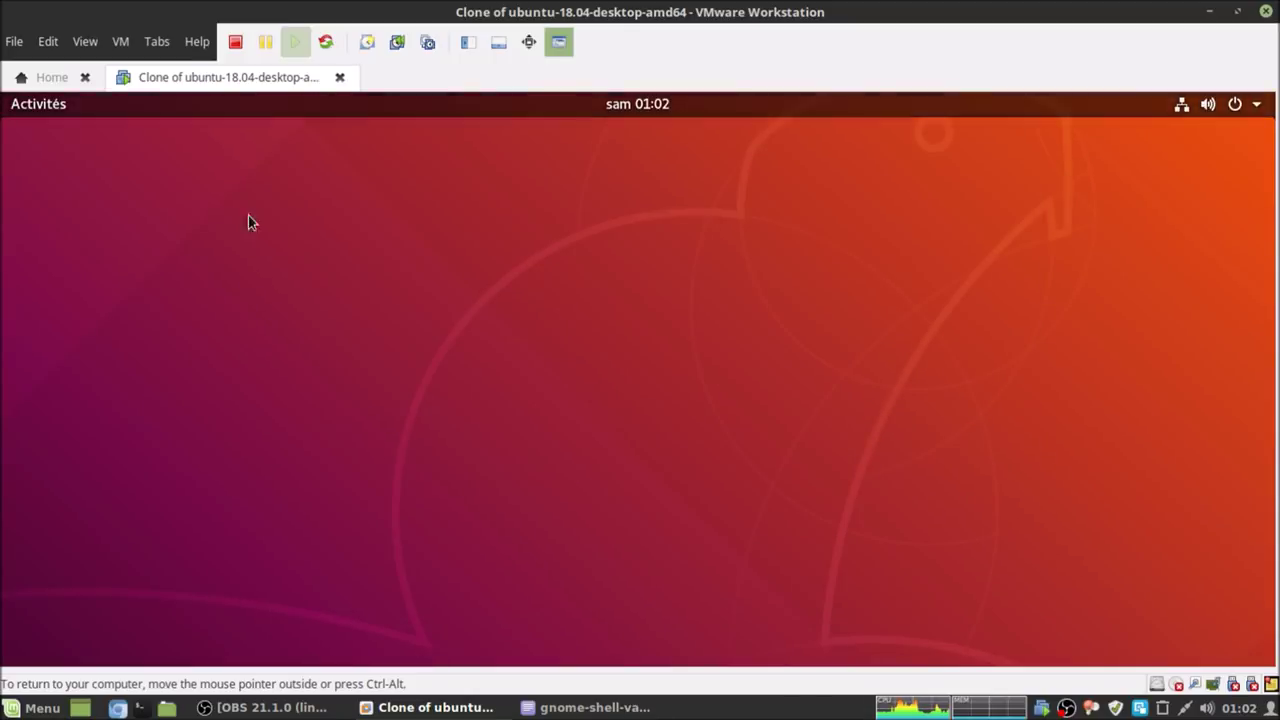
Open a terminal in the virtual machine and maximize its window.
left_click(57, 112)
type("ter")
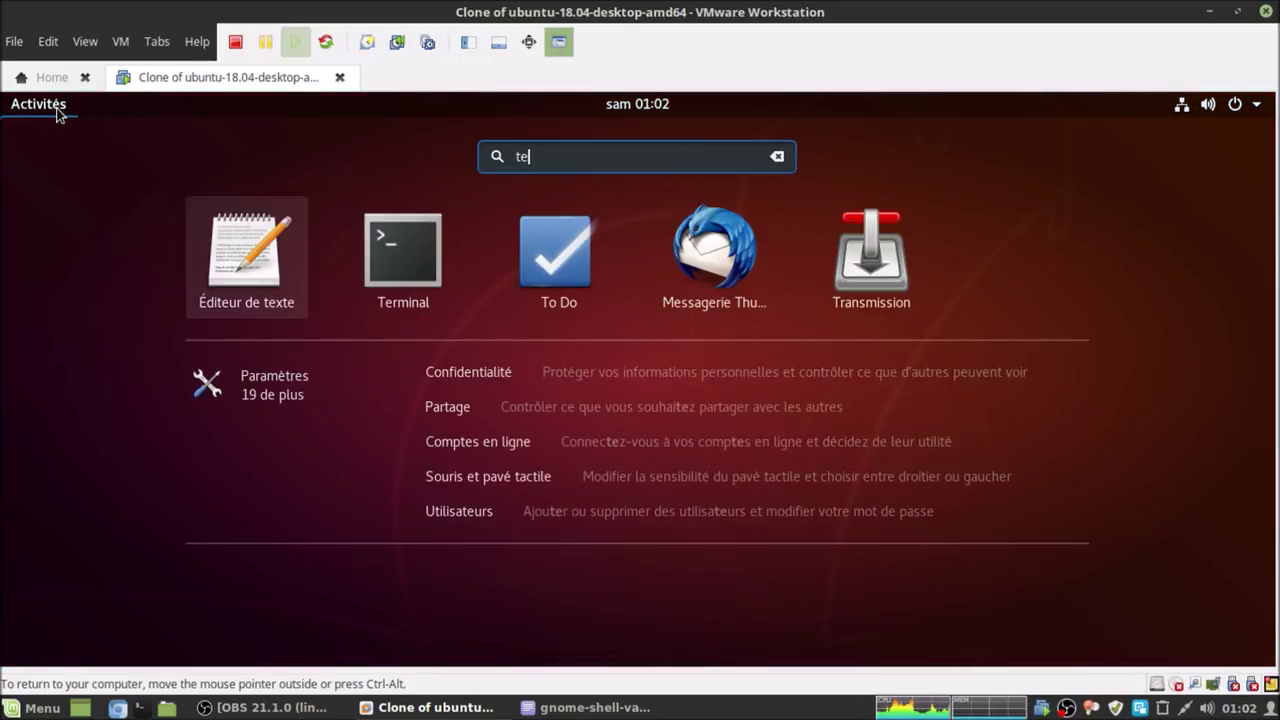
left_click(585, 252)
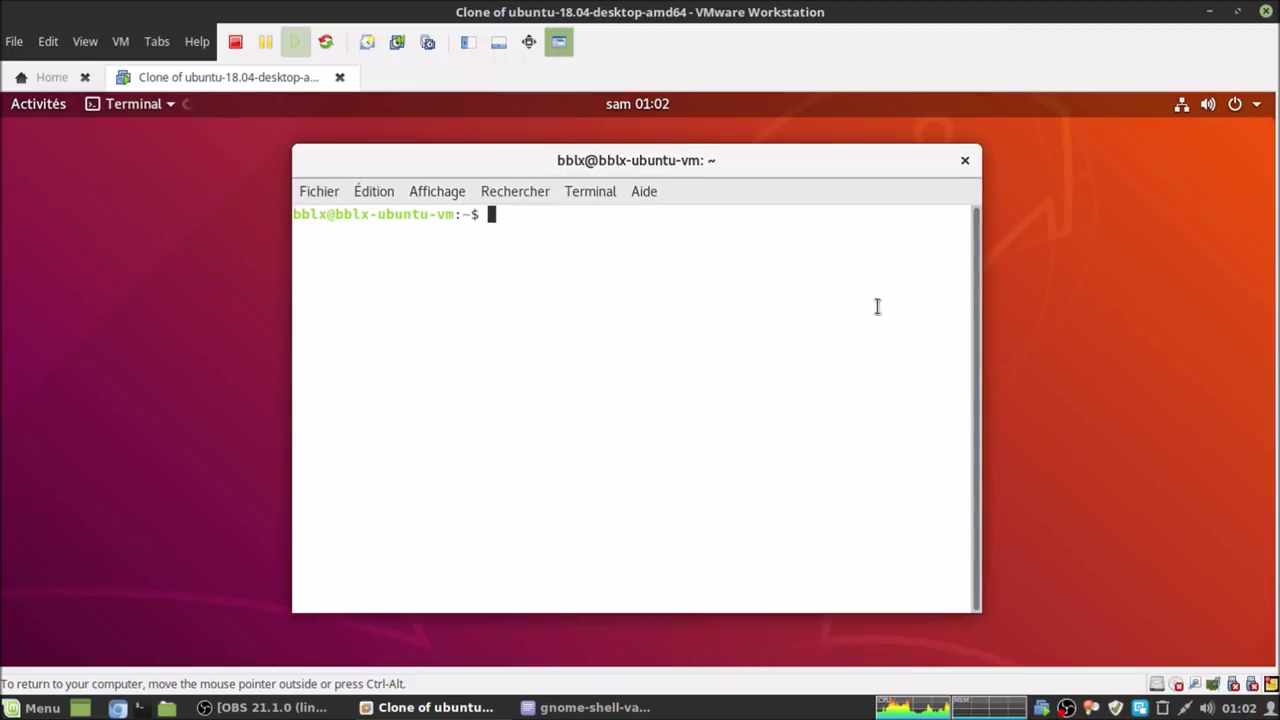
double_click(849, 171)
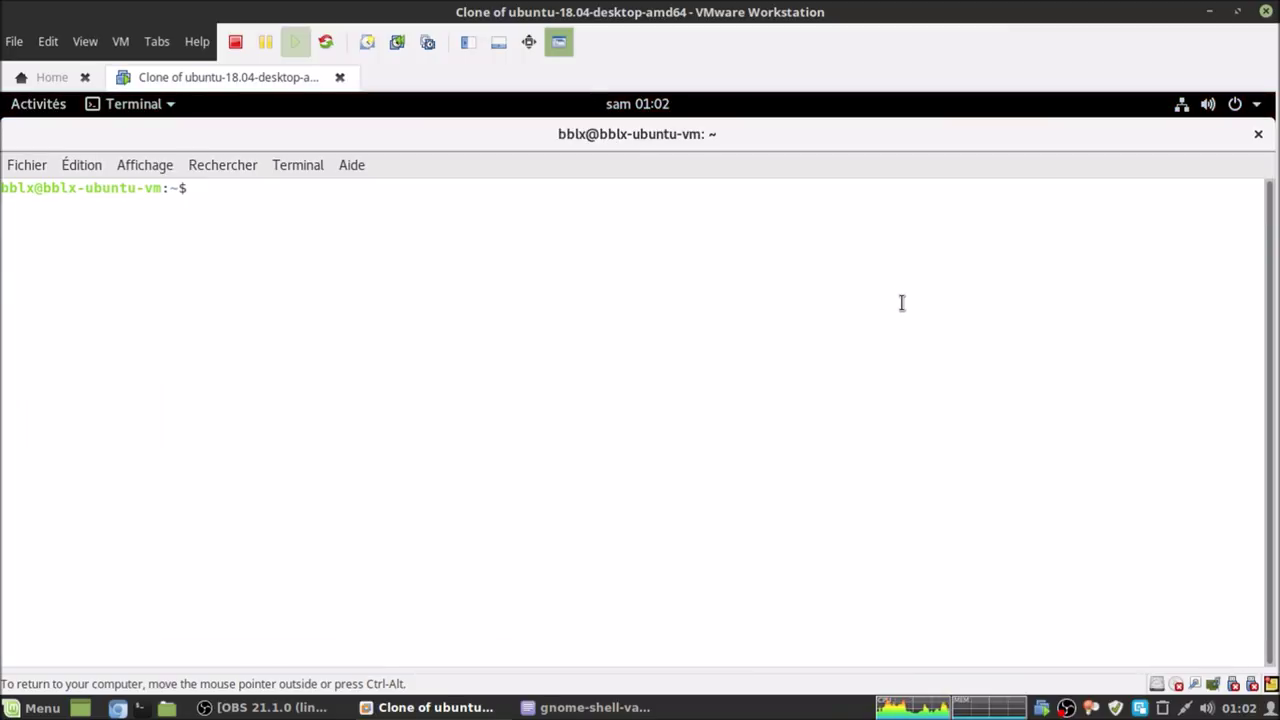
Run "sudo apt install gnome-tweak-tool" in the terminal.
type("sudo apt in")
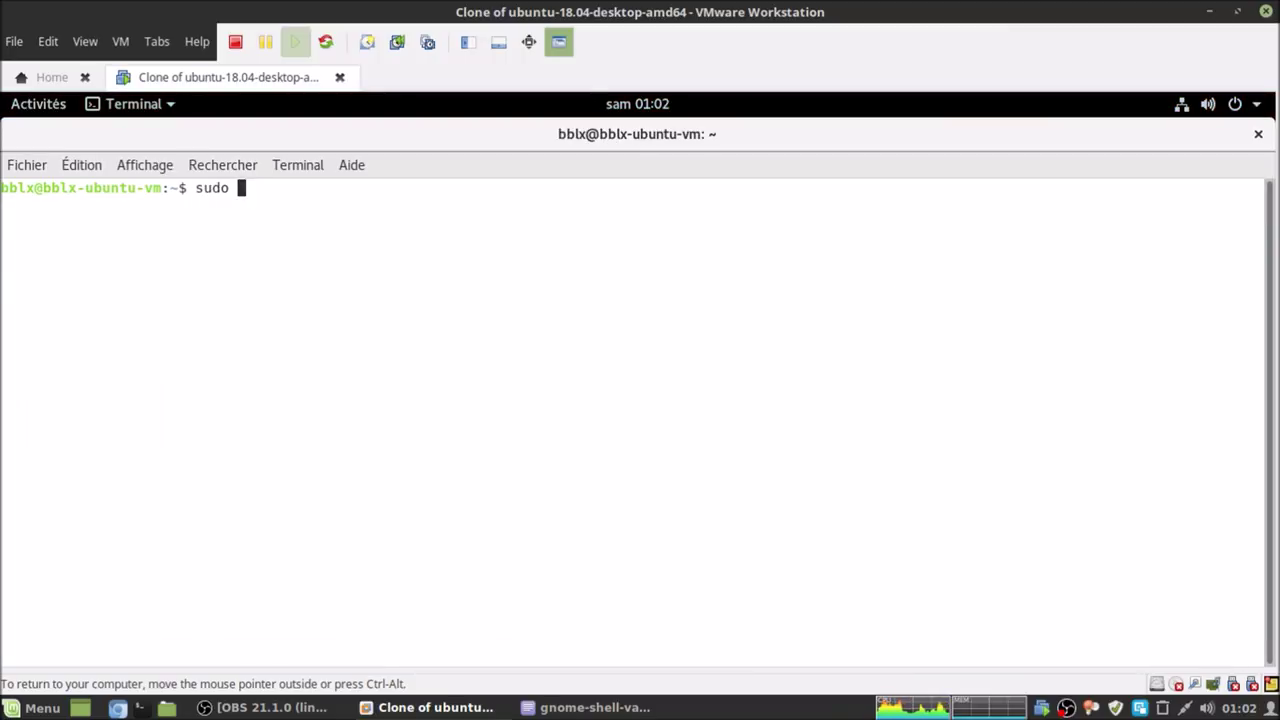
type("sta")
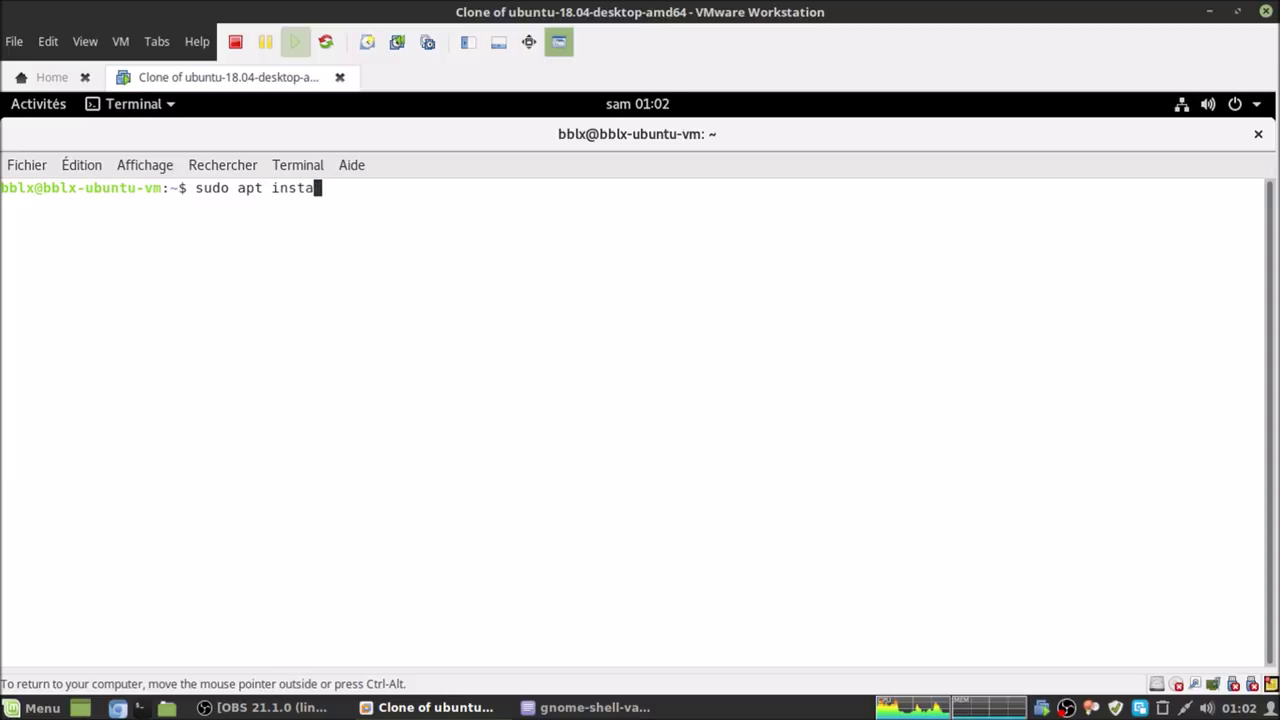
type("ll gnome")
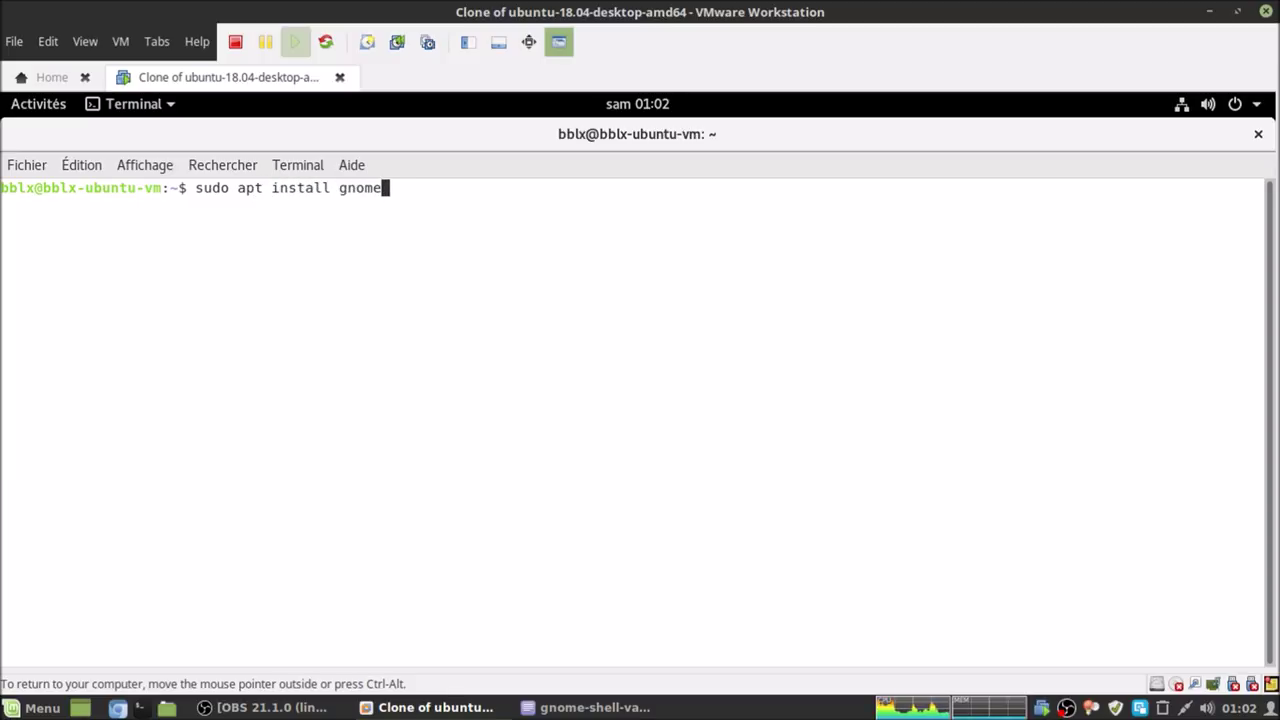
type("-tweak-tool")
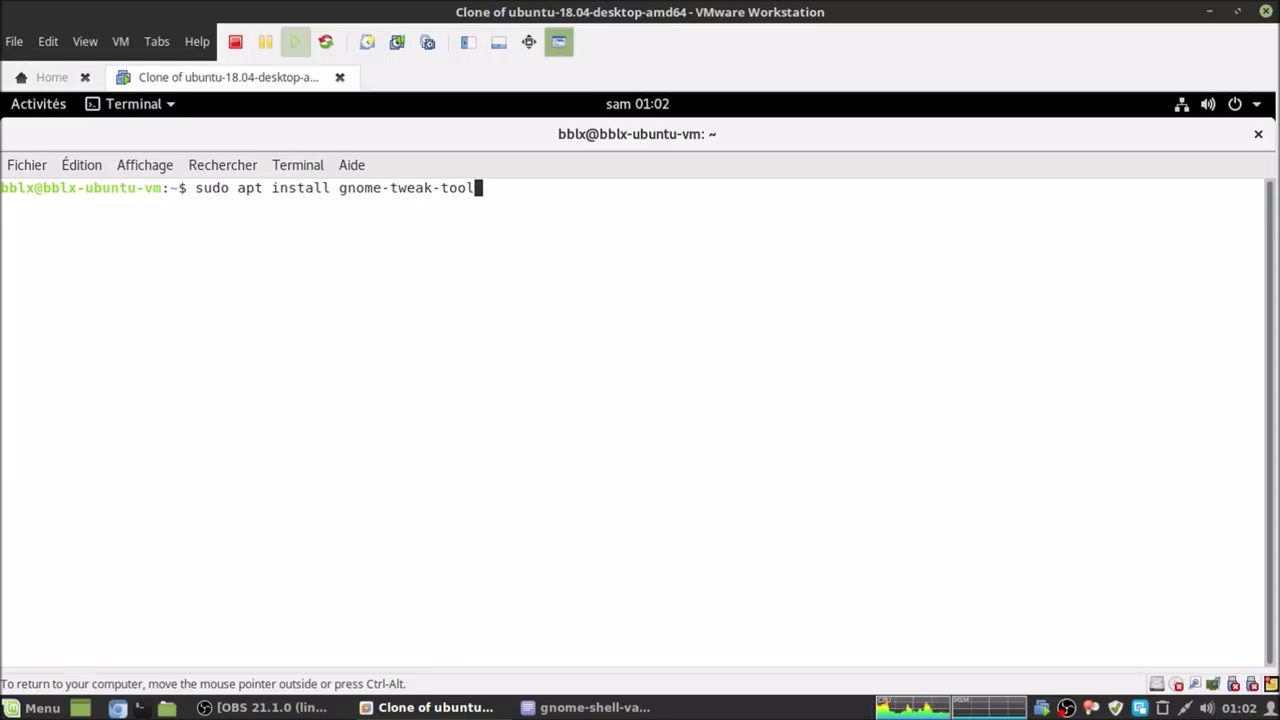
key("Return")
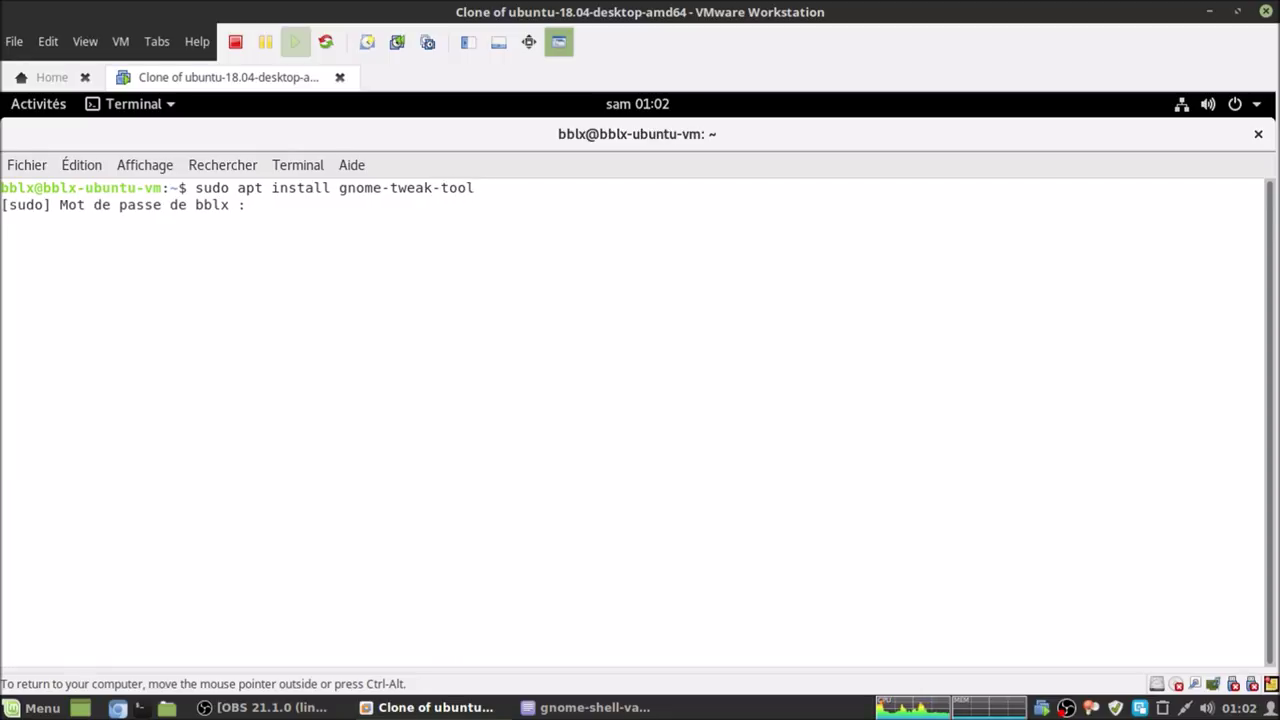
Search the activities overview for "ajuster" and return to the terminal.
left_click(52, 108)
left_click(553, 160)
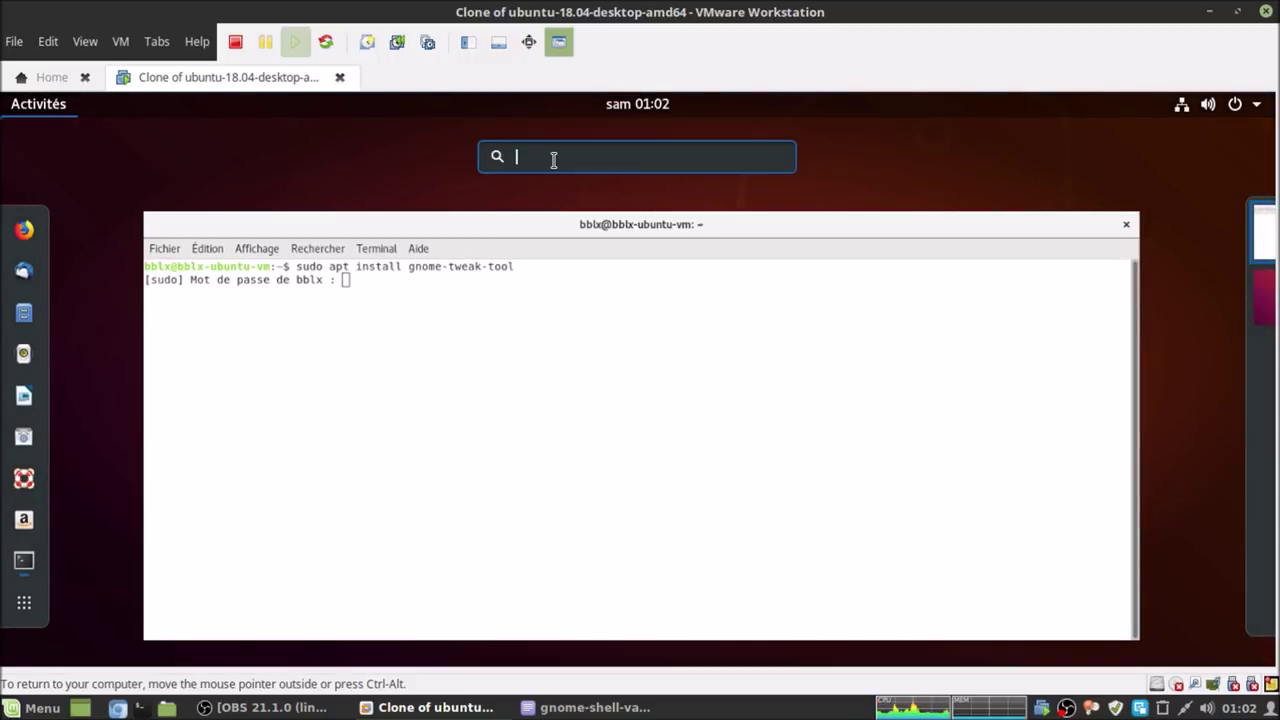
type("ajuster")
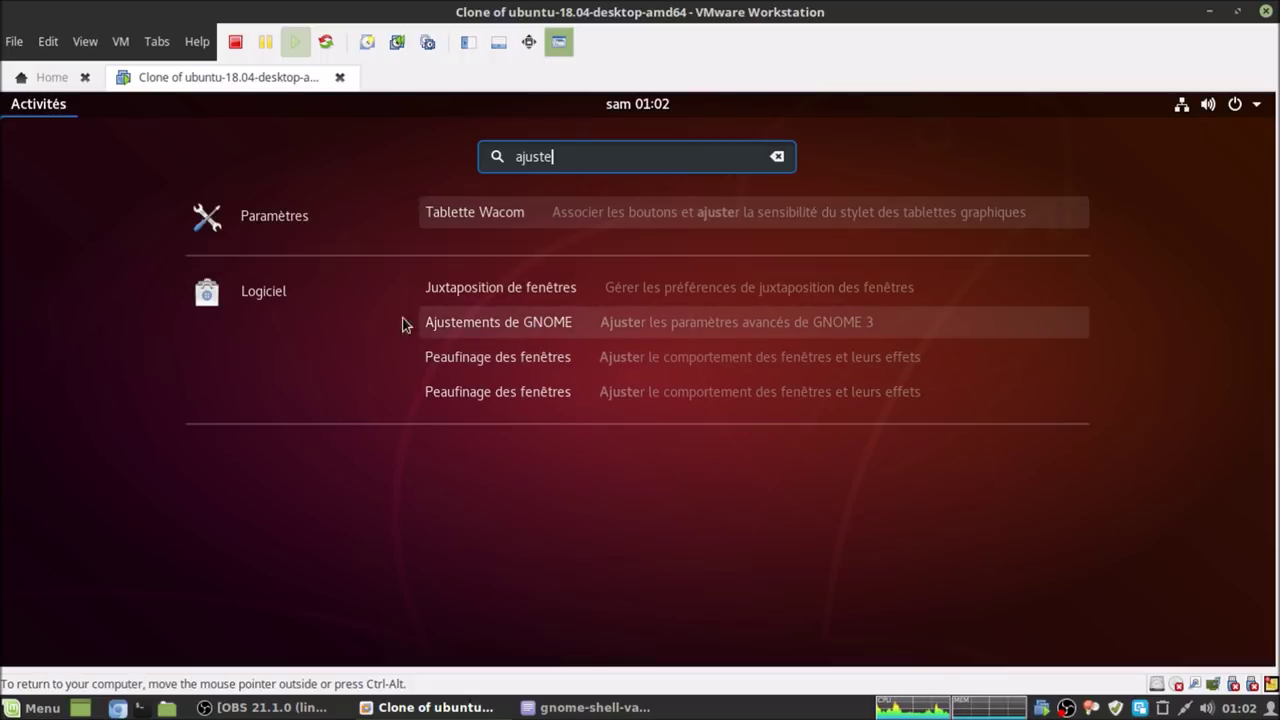
left_click(33, 106)
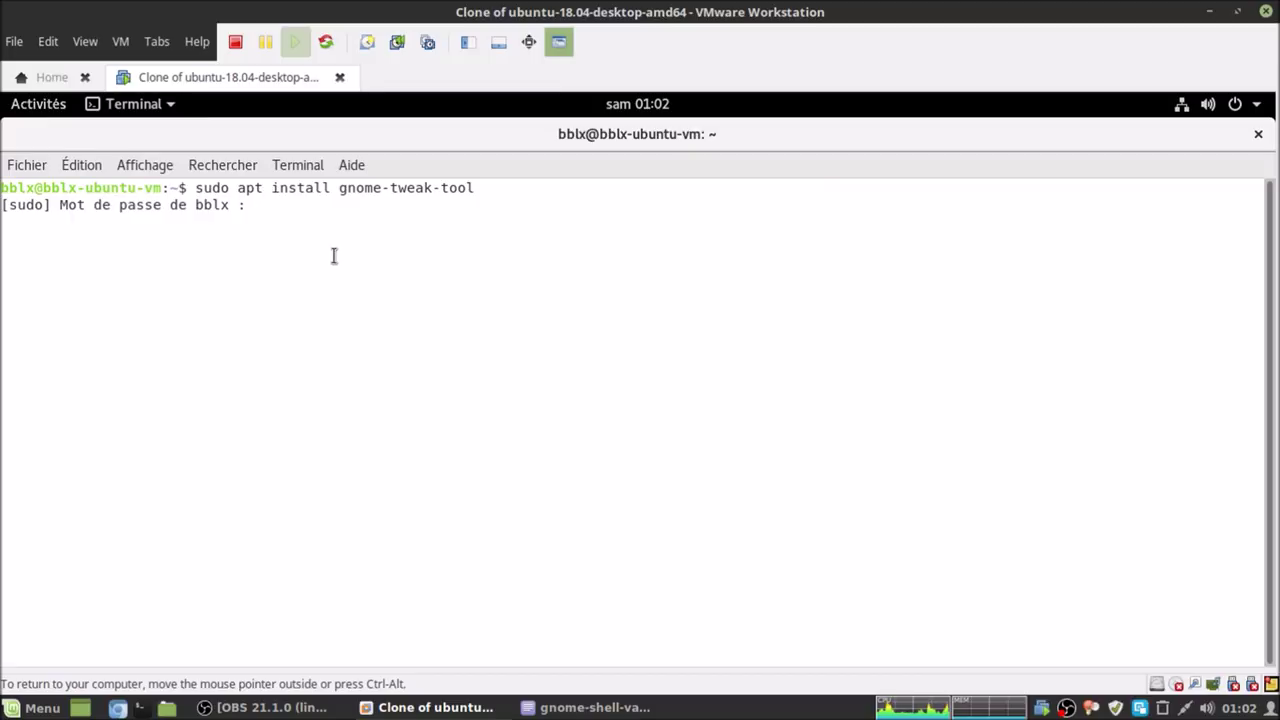
Enter the account password for sudo and accept the gnome-tweak-tool installation with "o".
key("Return")
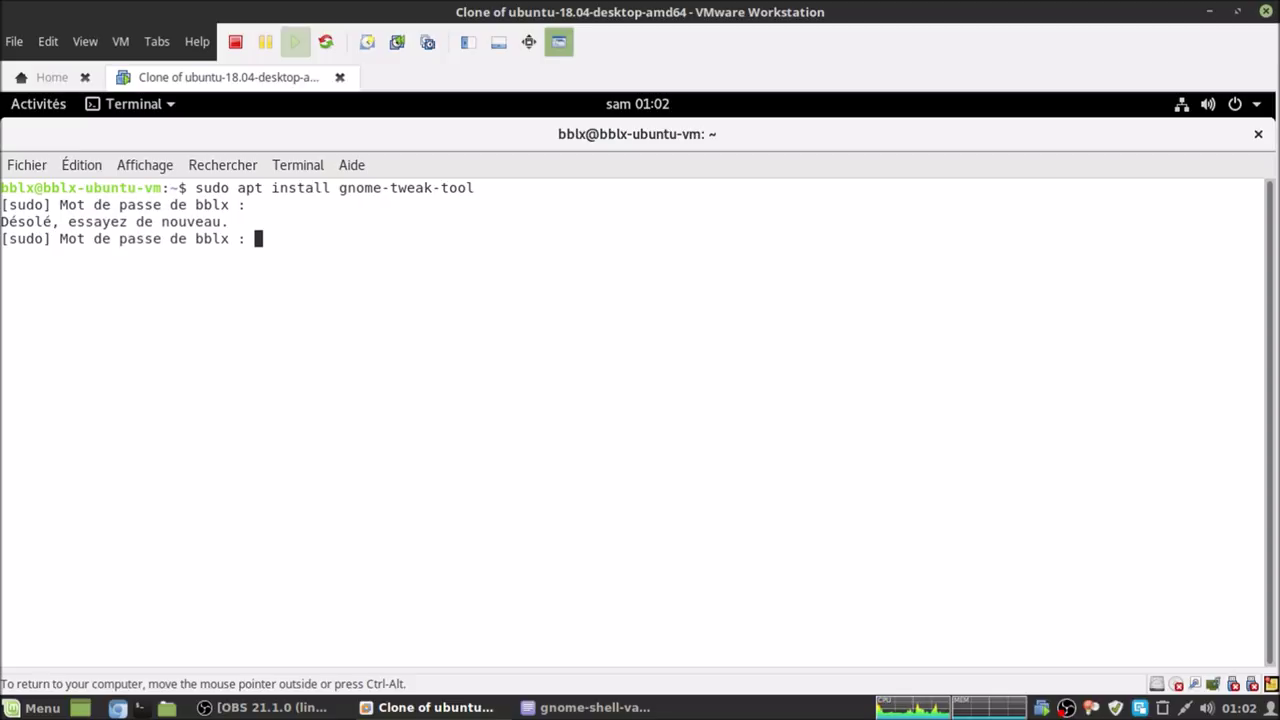
key("Return")
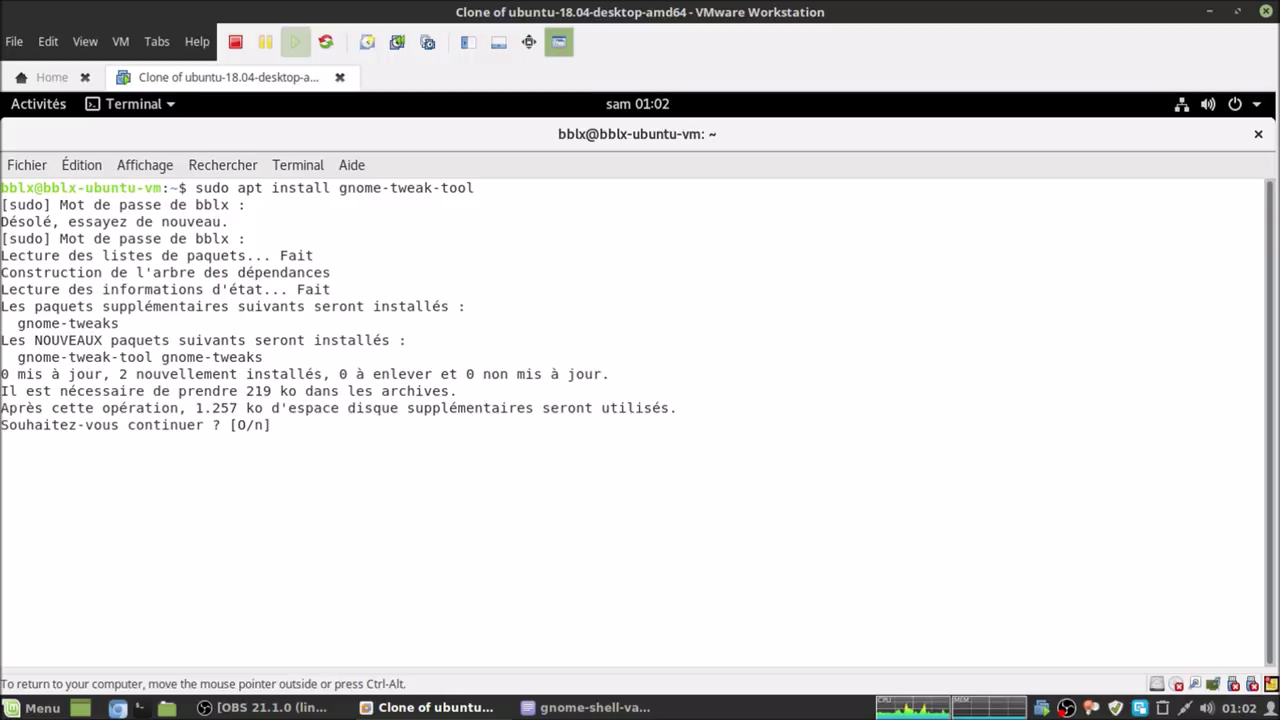
type("o")
key("Return")
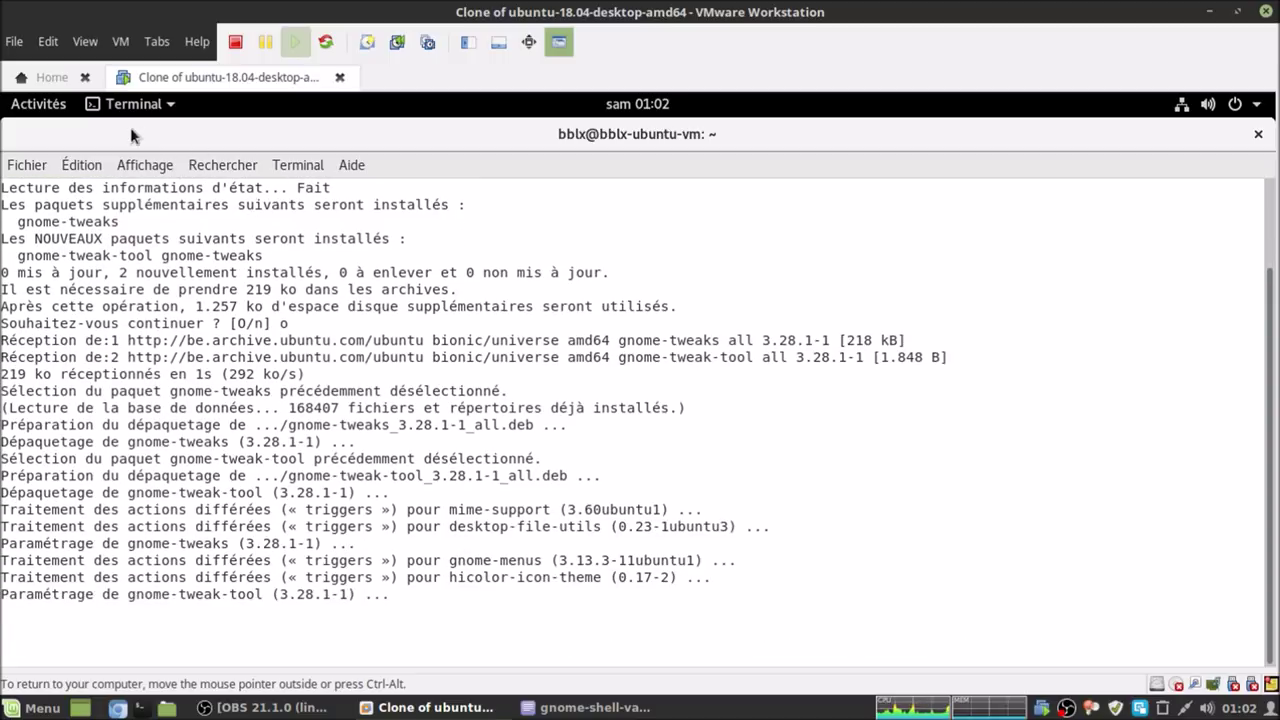
Find and open the Ajustements application, and close the terminal window from the activities overview.
left_click(46, 108)
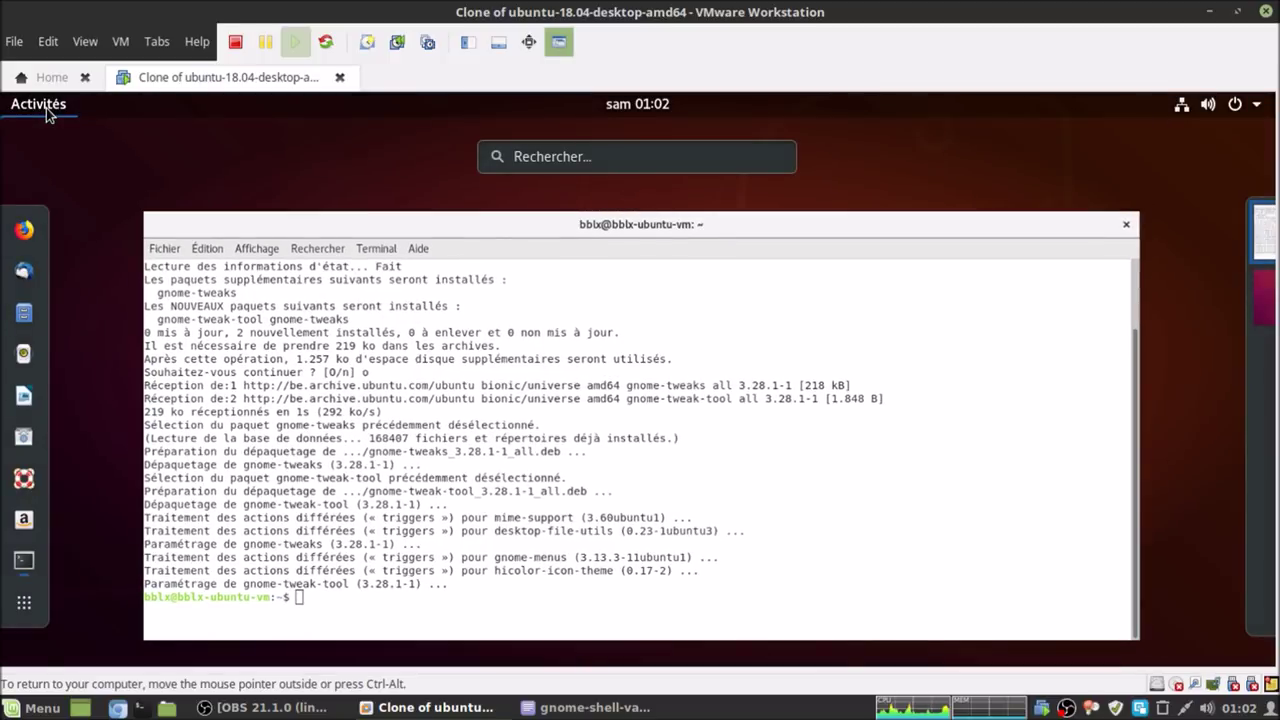
type("aju")
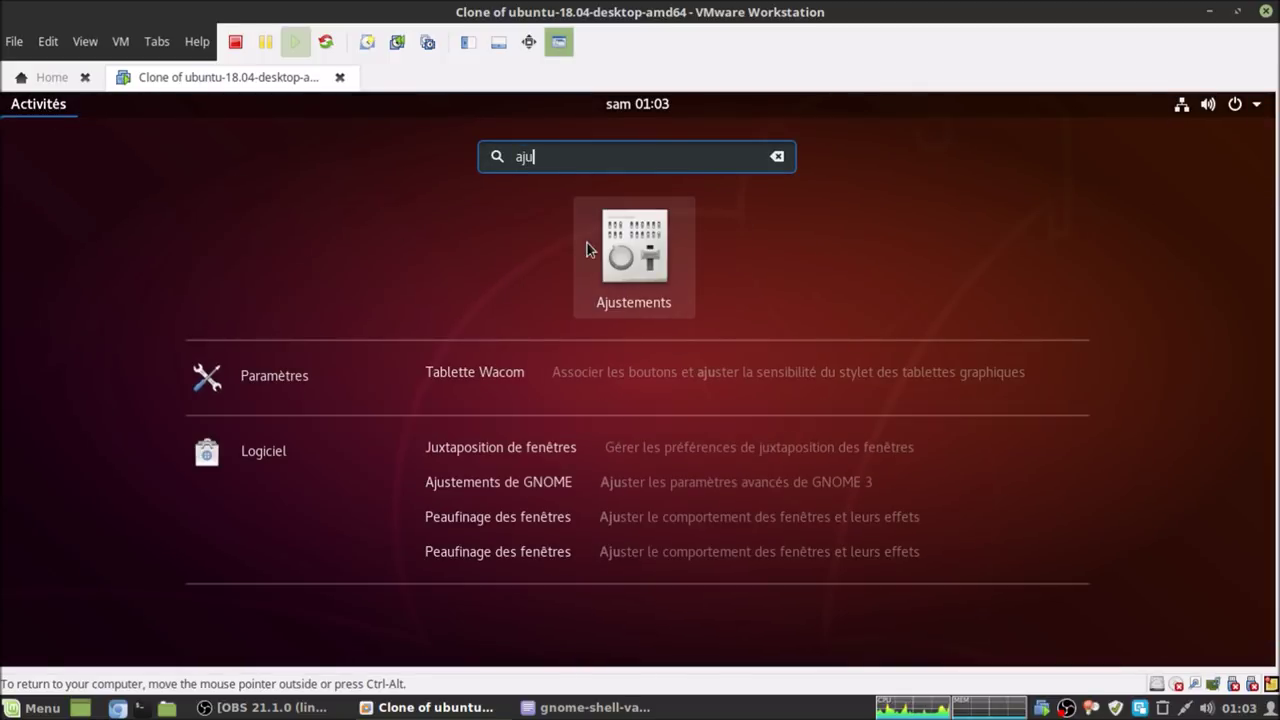
left_click(634, 250)
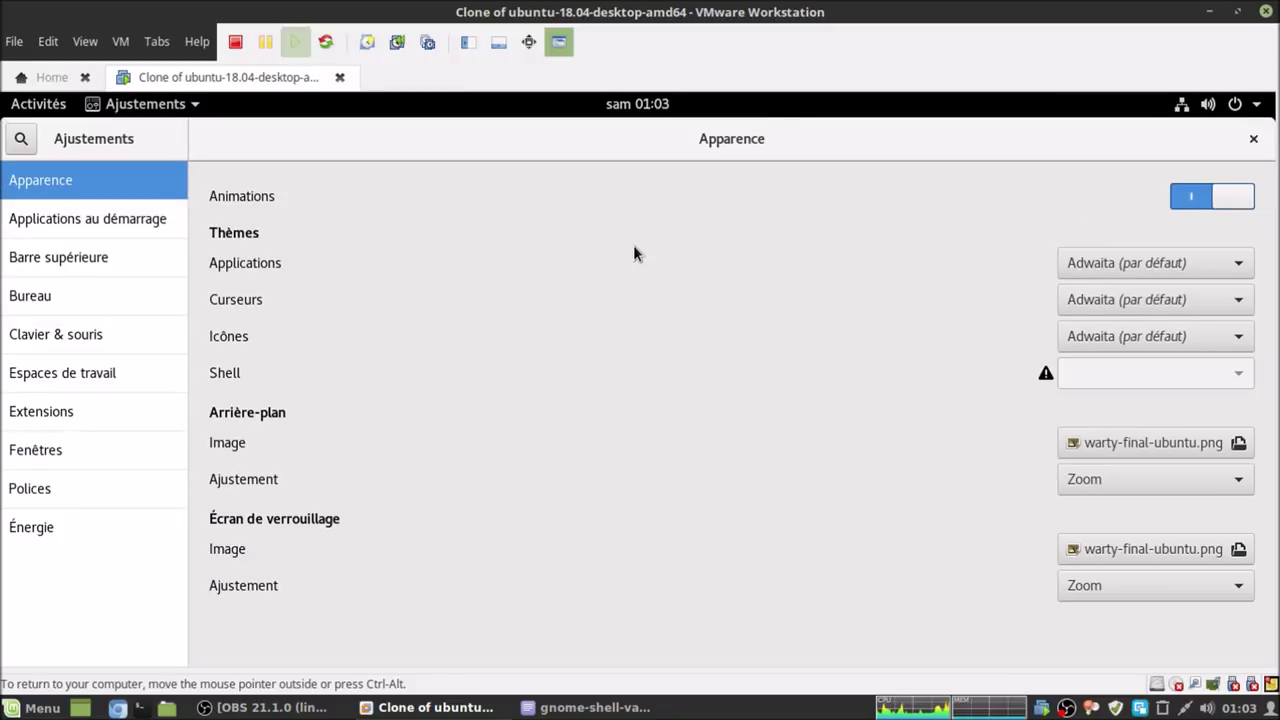
left_click(46, 106)
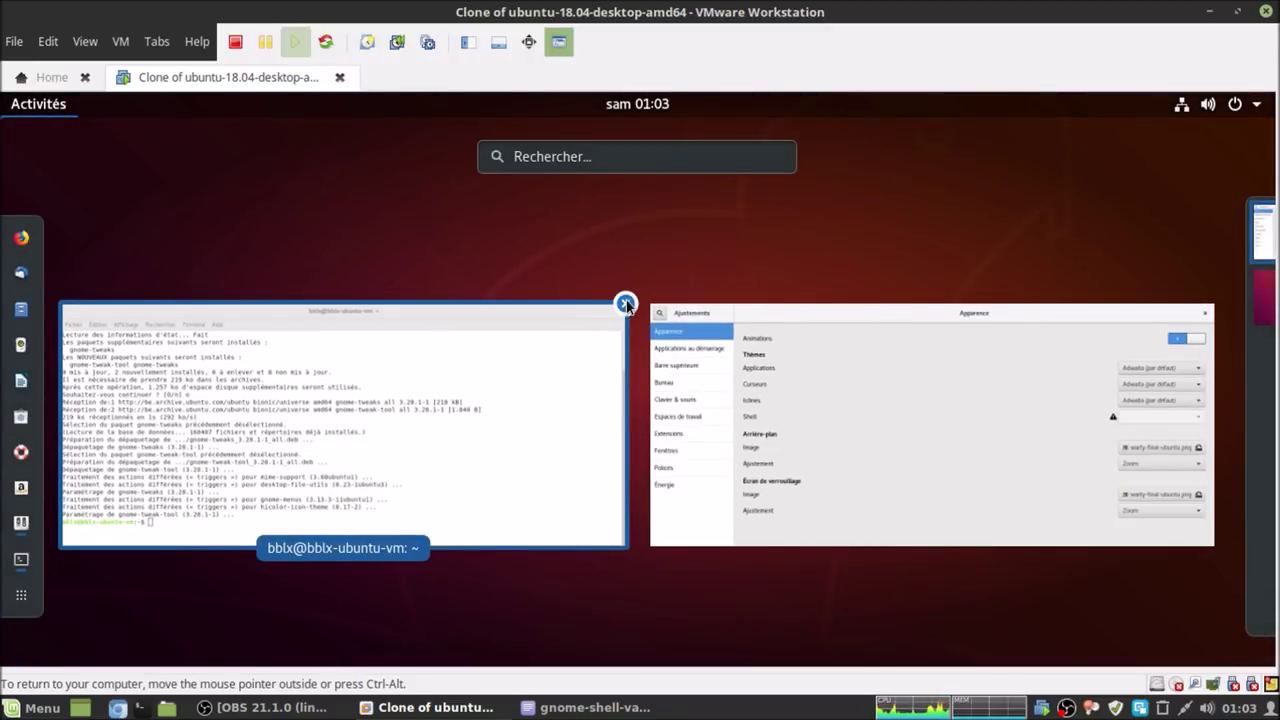
left_click(625, 304)
left_click(624, 305)
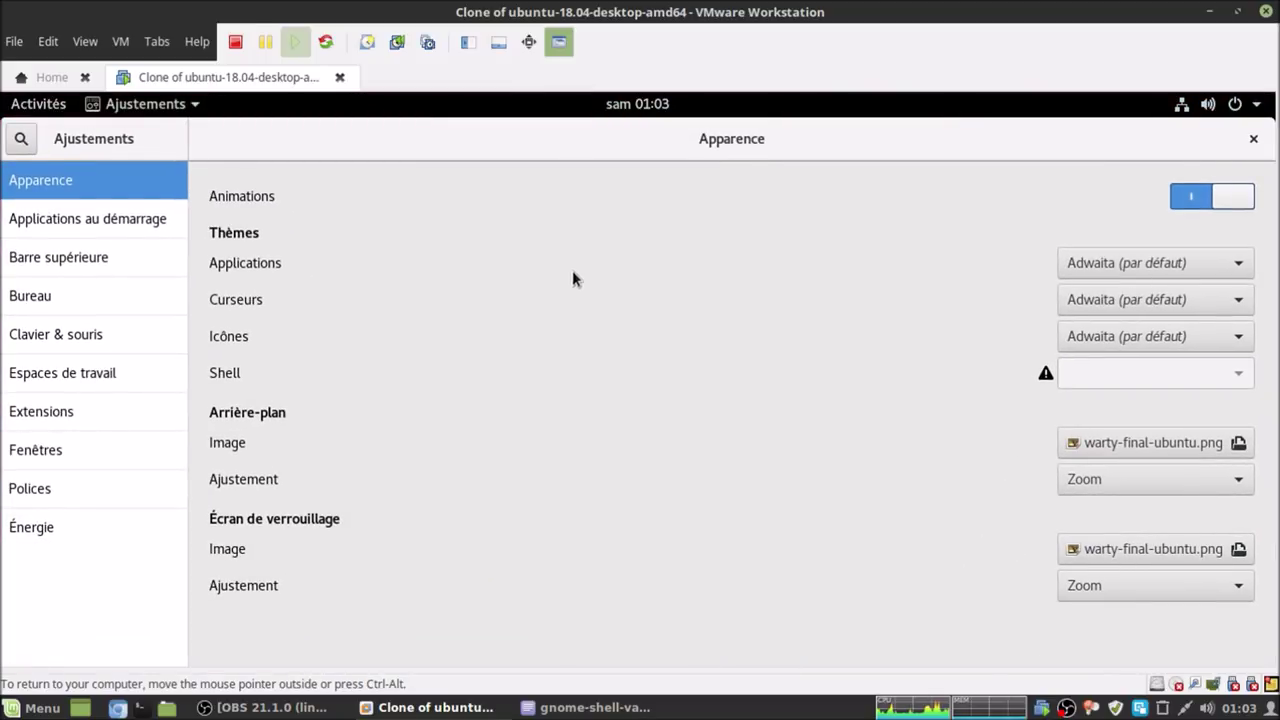
Try the Radiance theme for applications and settle on the Ambiance theme.
left_click(1110, 265)
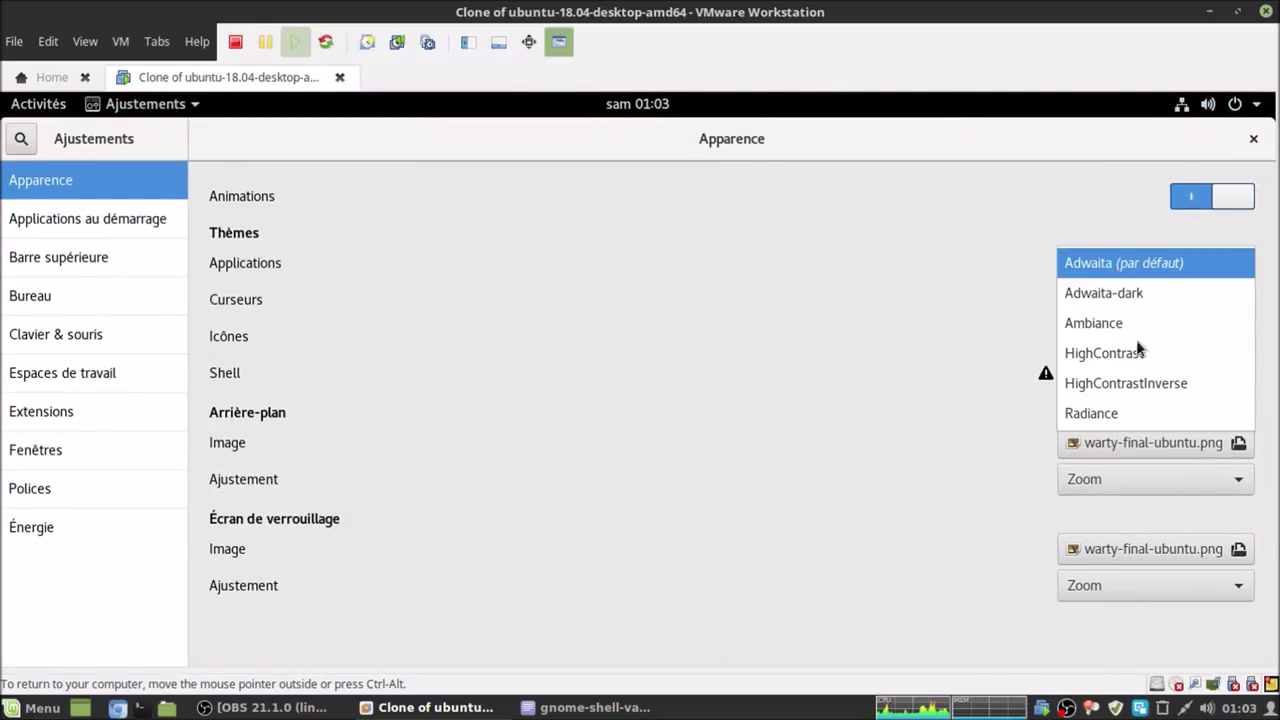
left_click(1140, 413)
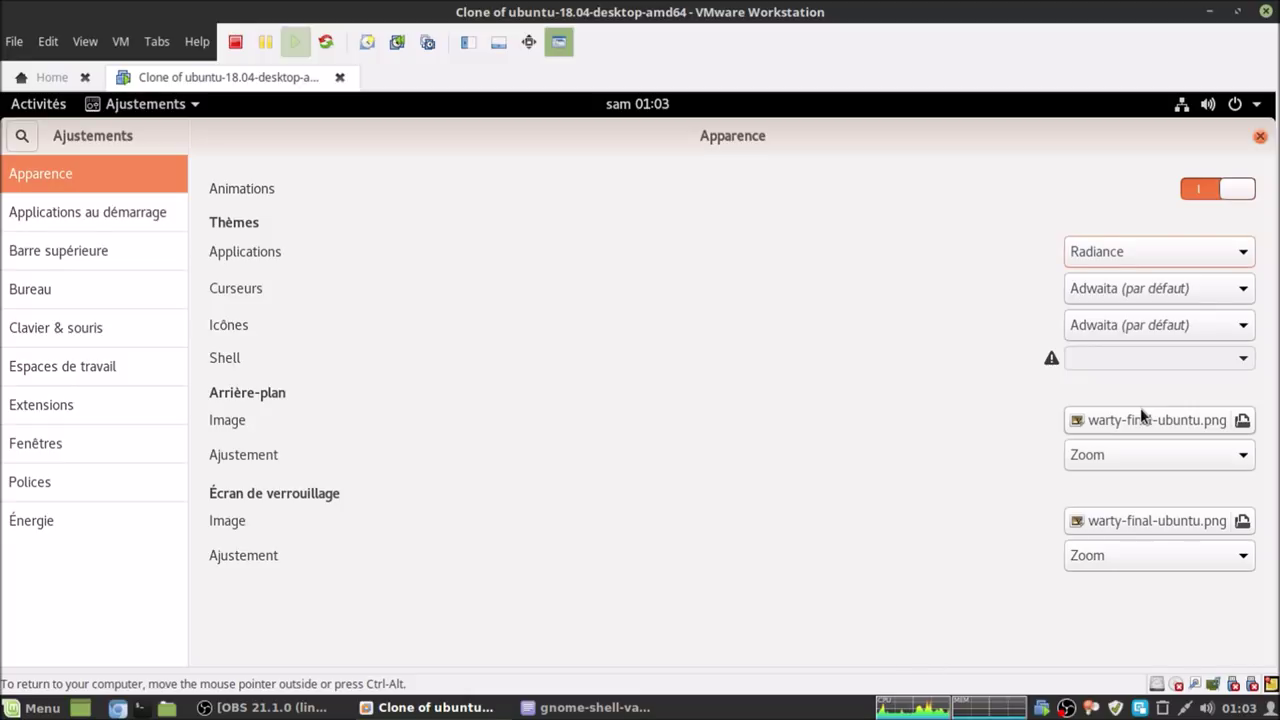
left_click(1140, 257)
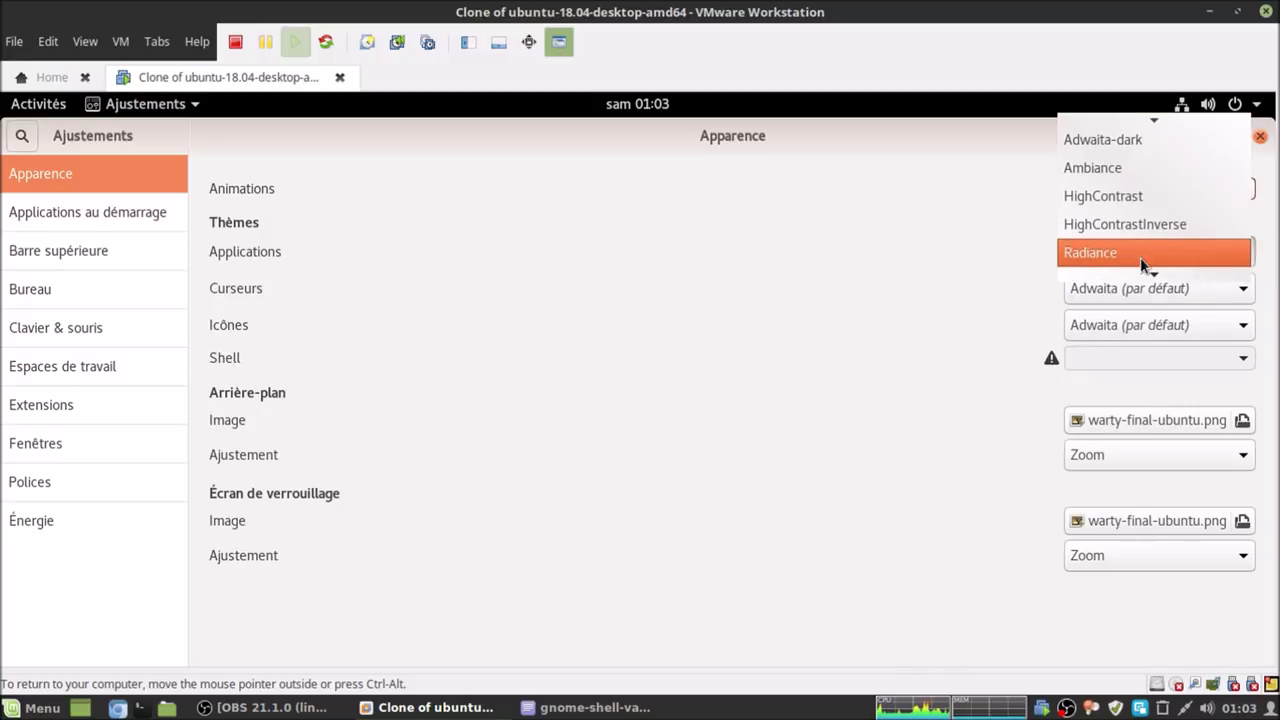
left_click(1121, 168)
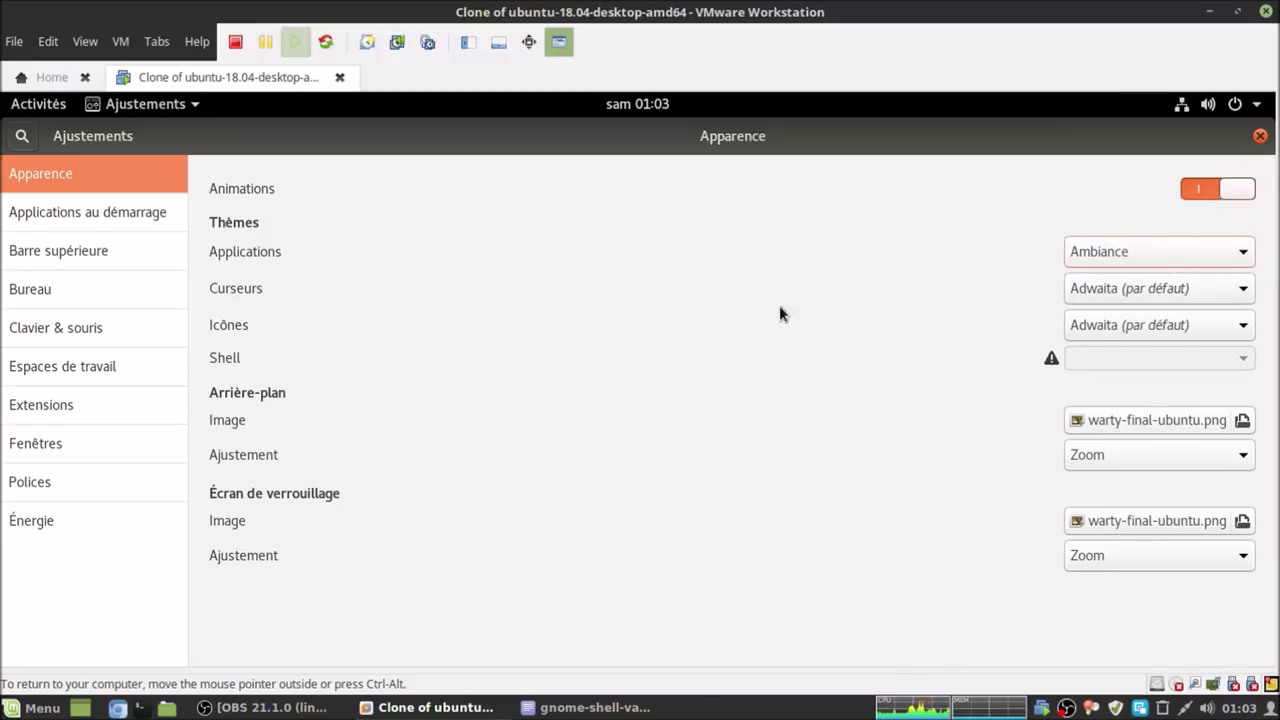
Try the DMZ-Black and DMZ-White cursor themes and set the cursors back to Adwaita.
left_click(1086, 291)
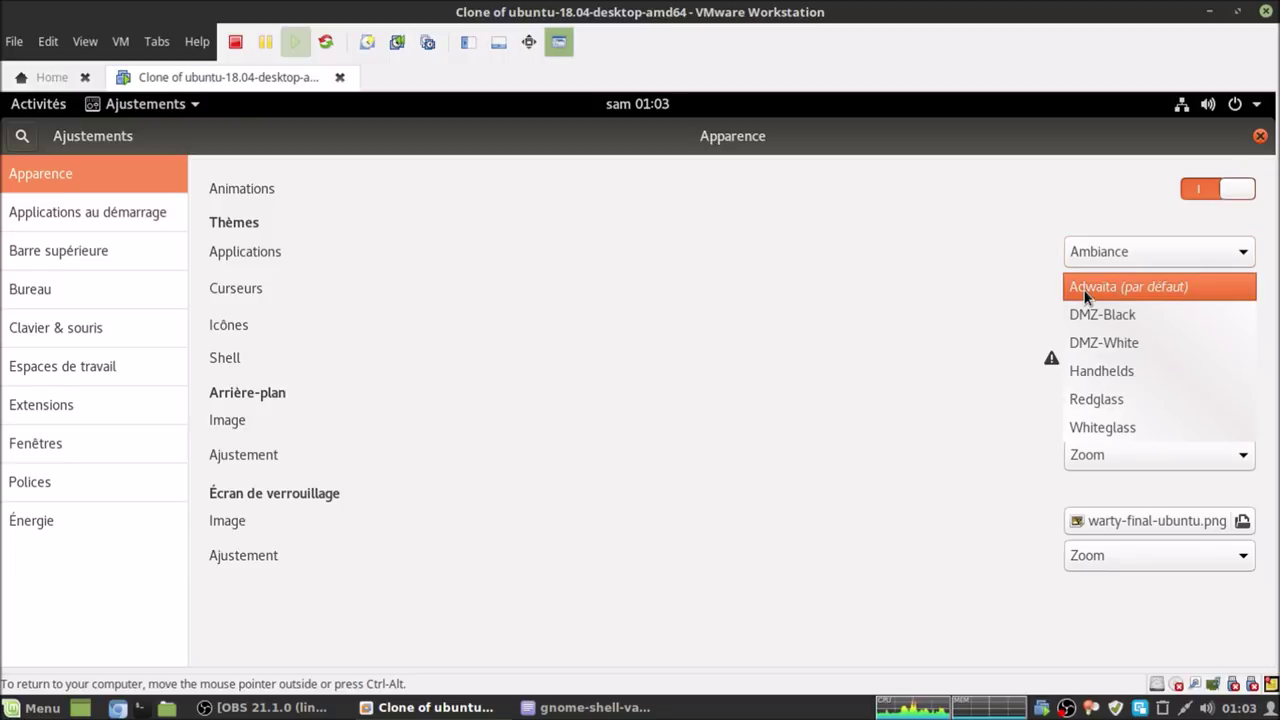
left_click(1095, 317)
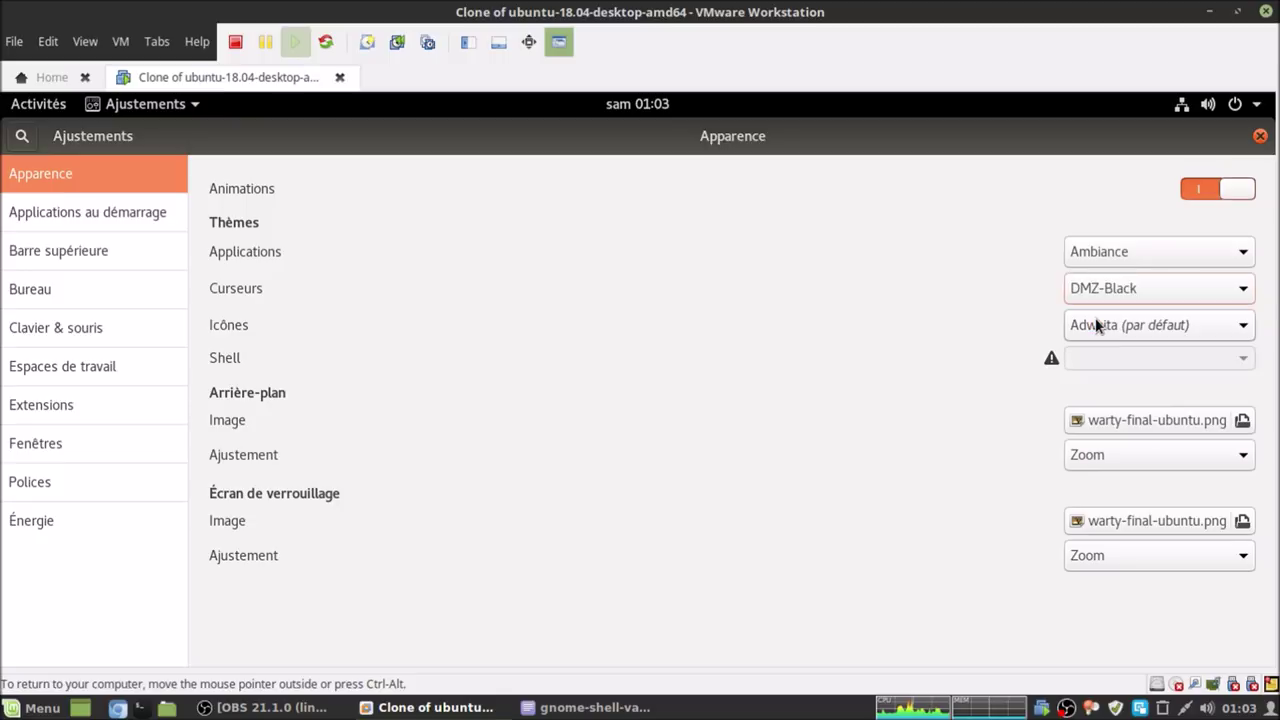
left_click(1097, 290)
left_click(1110, 314)
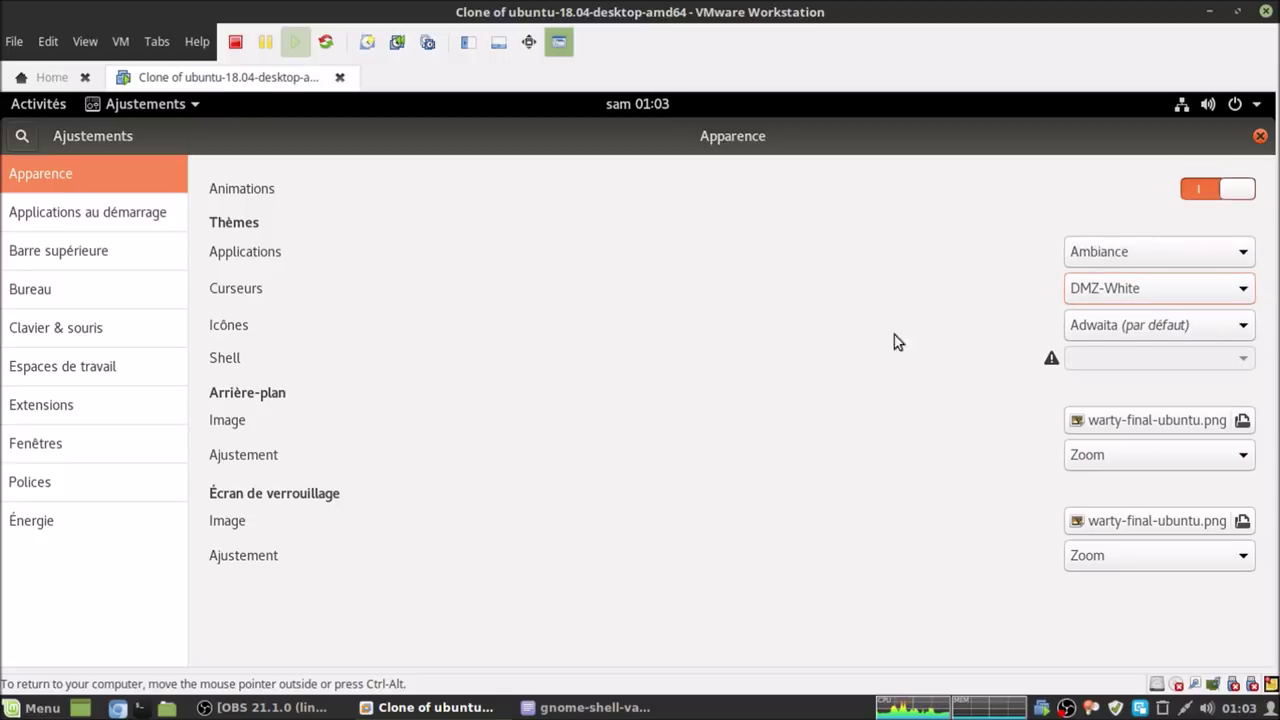
left_click(1094, 291)
left_click(1097, 240)
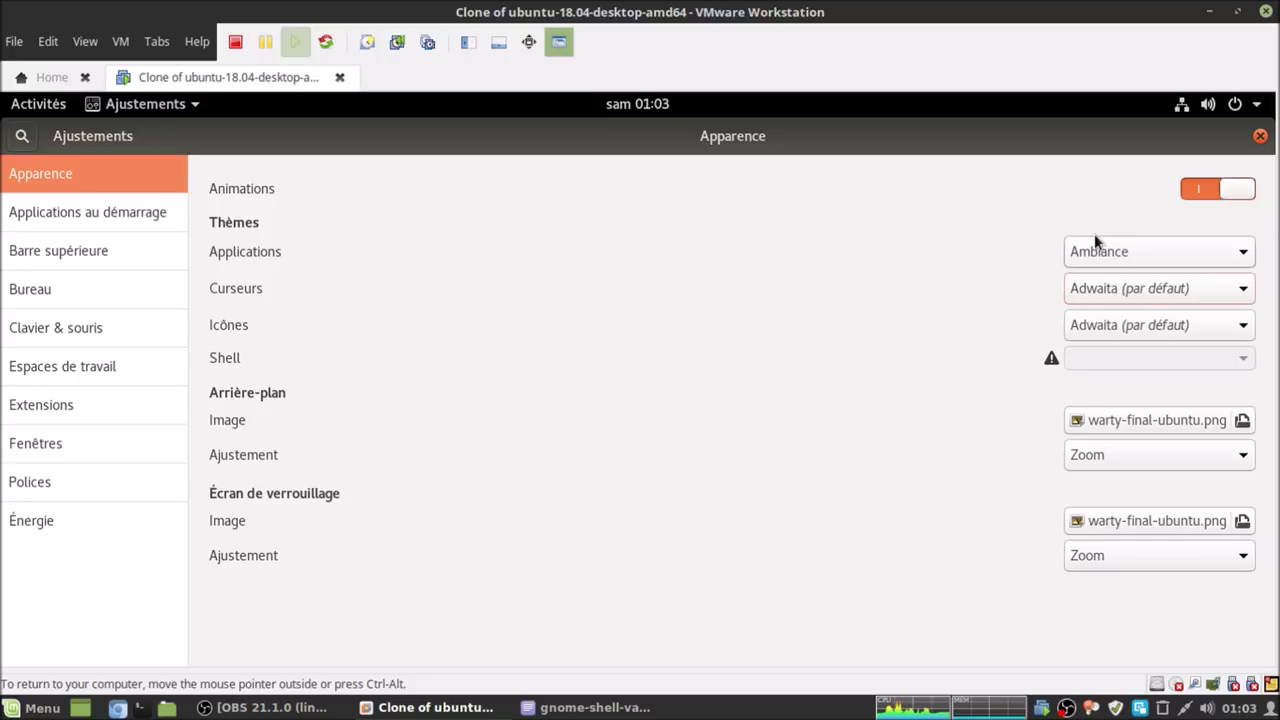
Set the icon theme to Humanity and check the icons in the activities overview.
left_click(1106, 326)
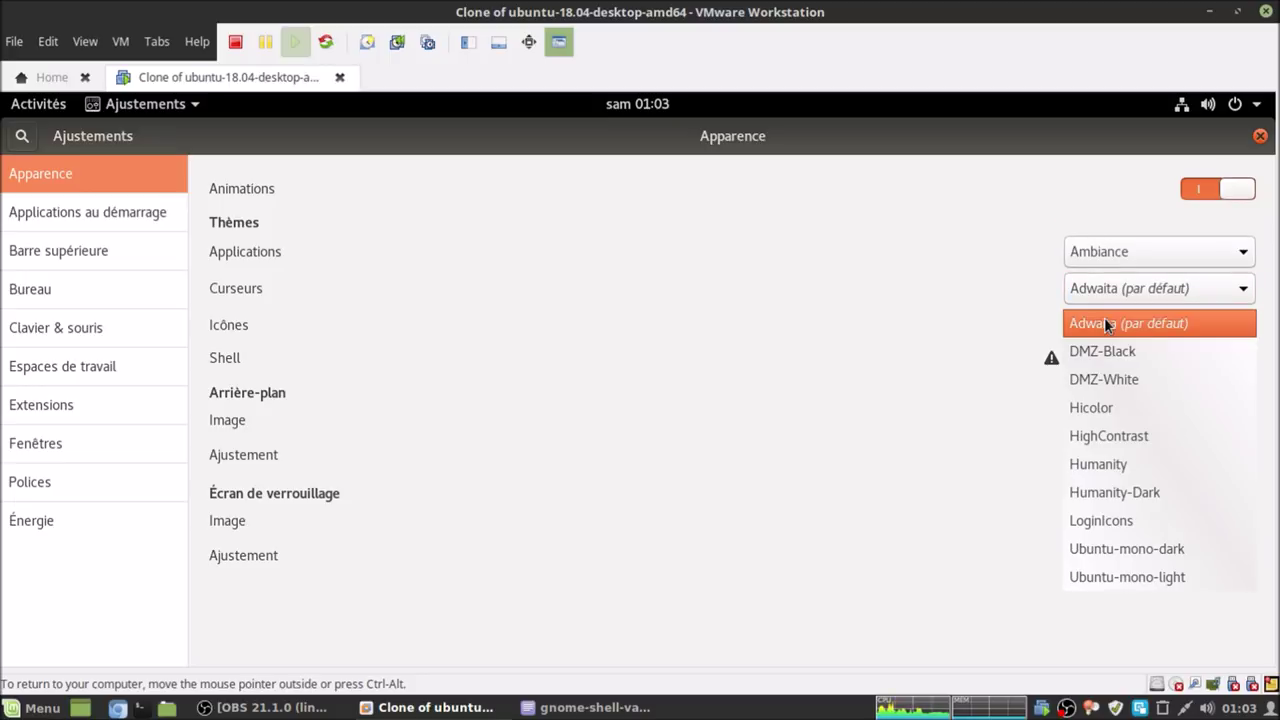
left_click(1129, 461)
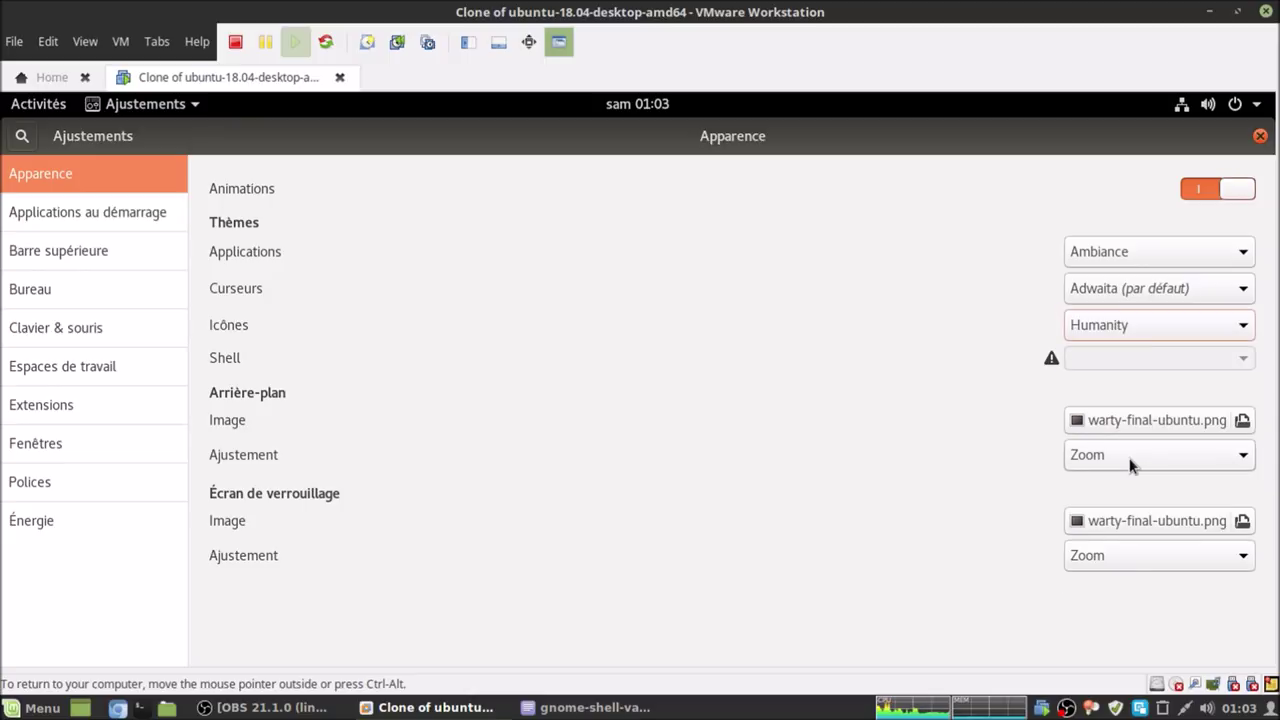
left_click(37, 107)
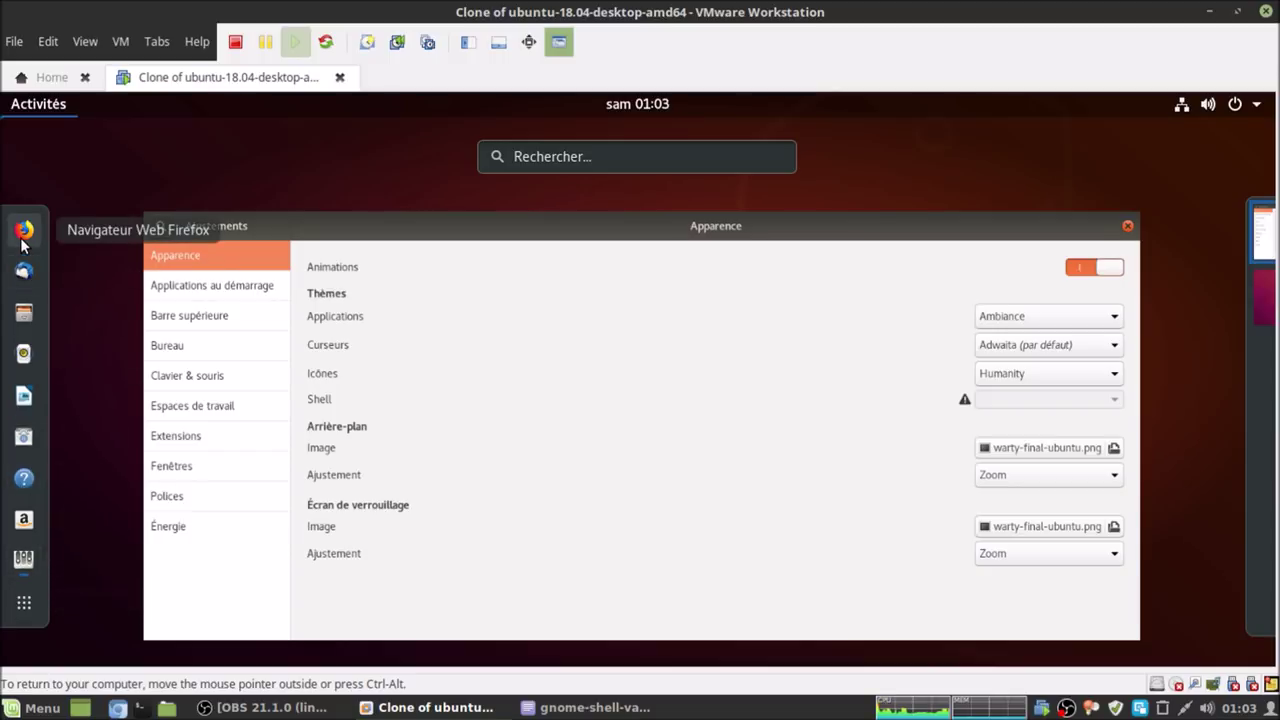
left_click(244, 314)
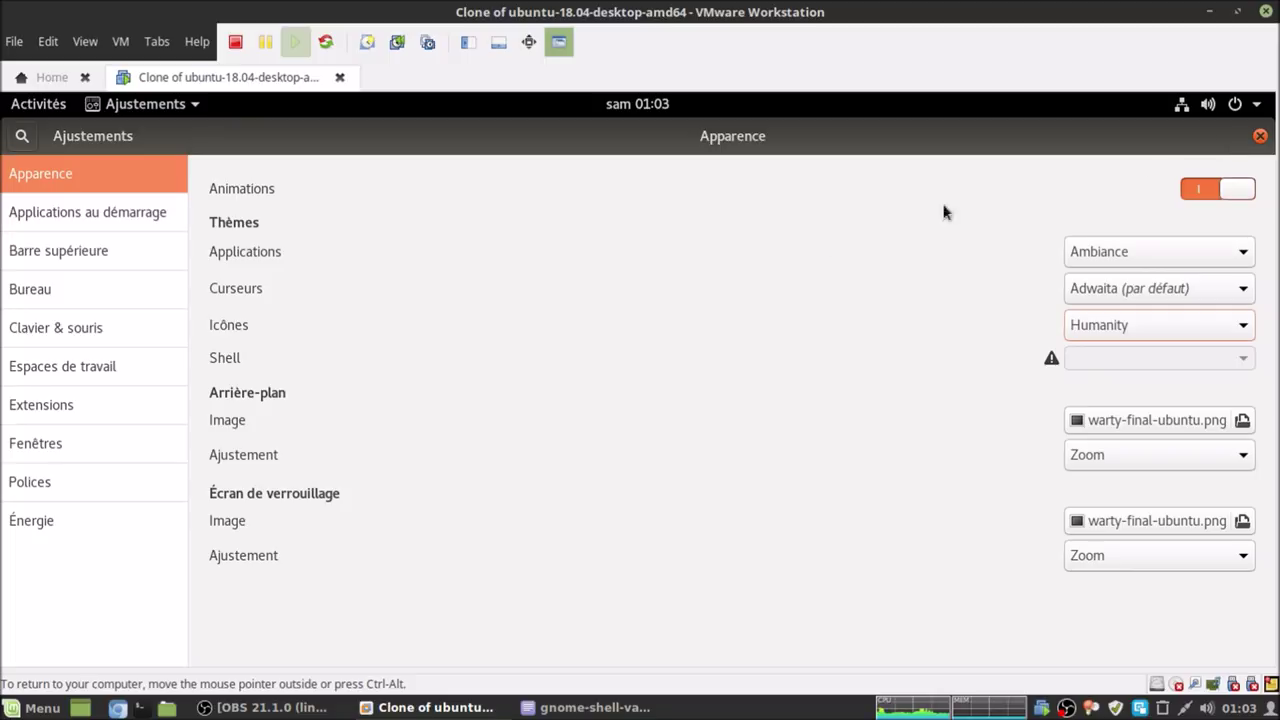
Enable the Maximiser and Minimiser title bar buttons in the Fenêtres settings, try the window resizing, and close Ajustements.
left_click(68, 445)
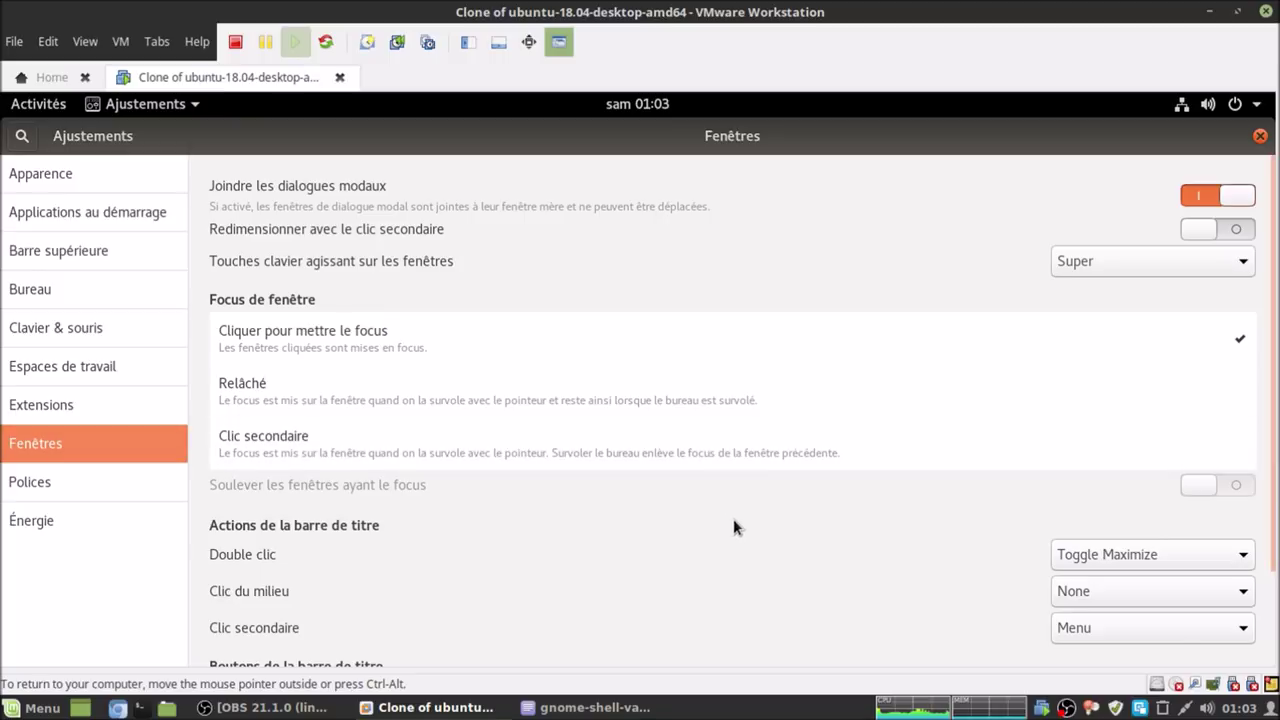
scroll(730, 520, "down", 3)
left_click(1205, 572)
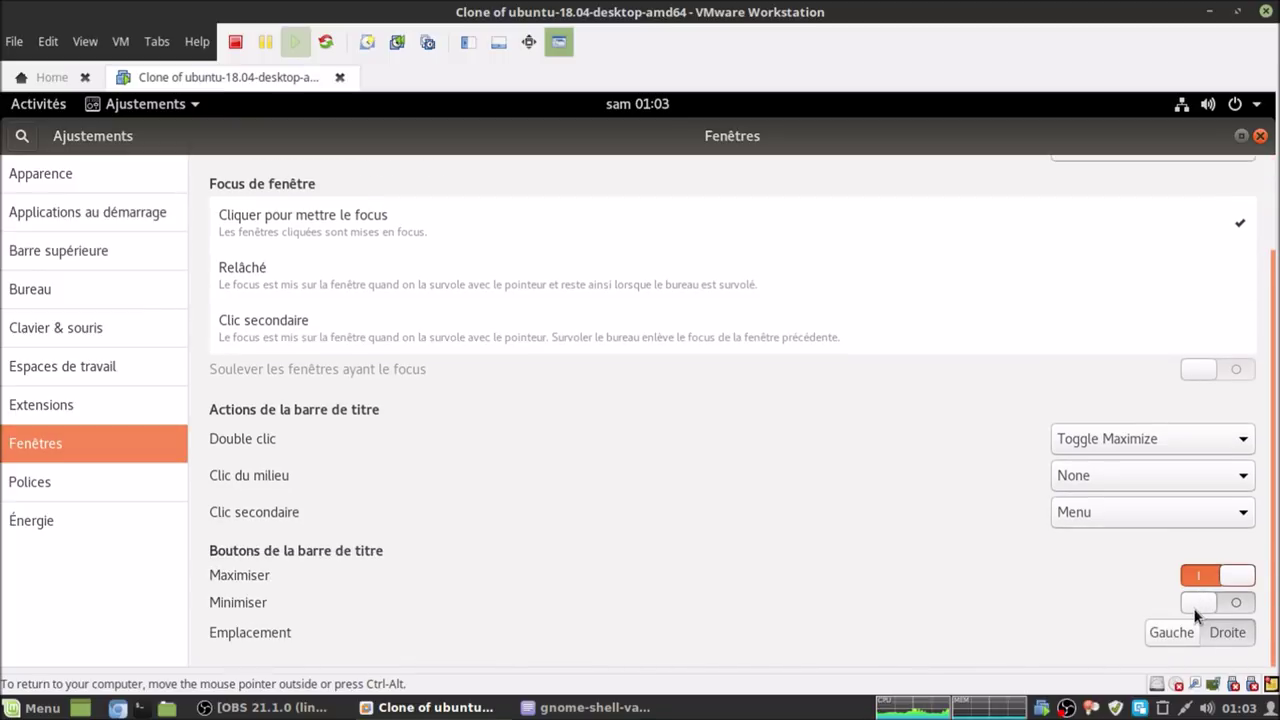
left_click(1197, 604)
left_click(1241, 136)
left_click(762, 364)
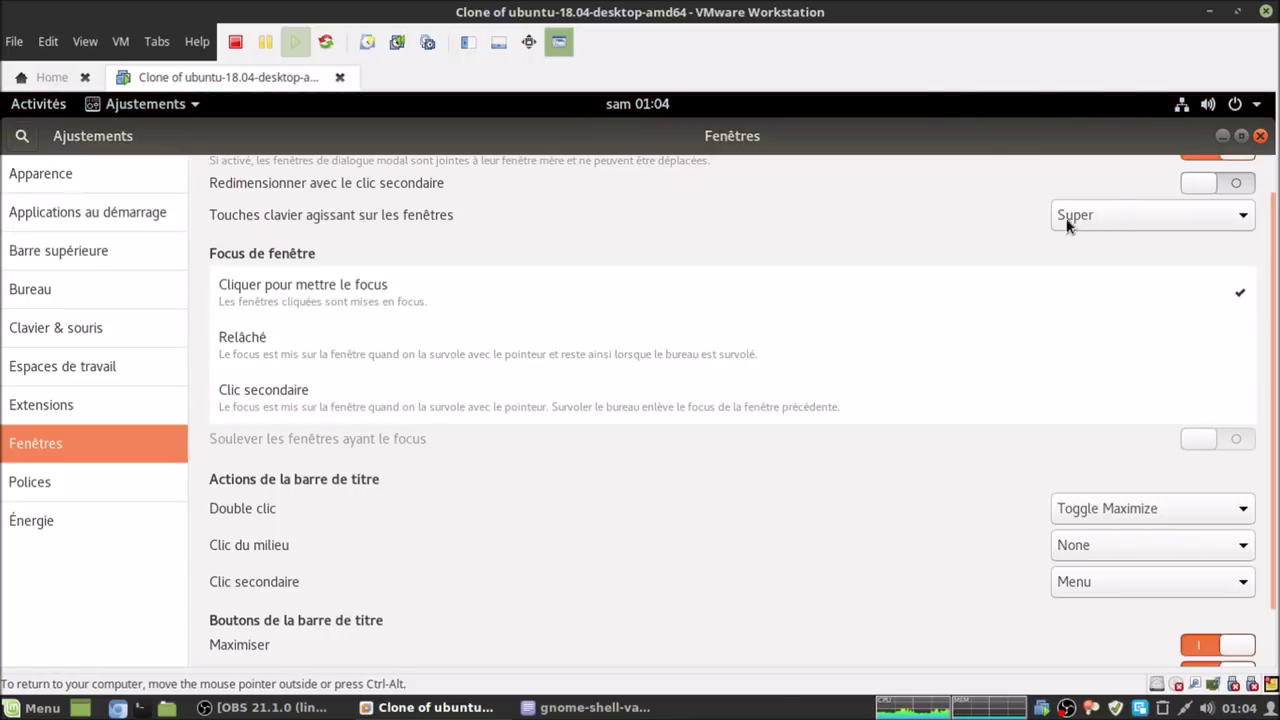
left_click(1258, 137)
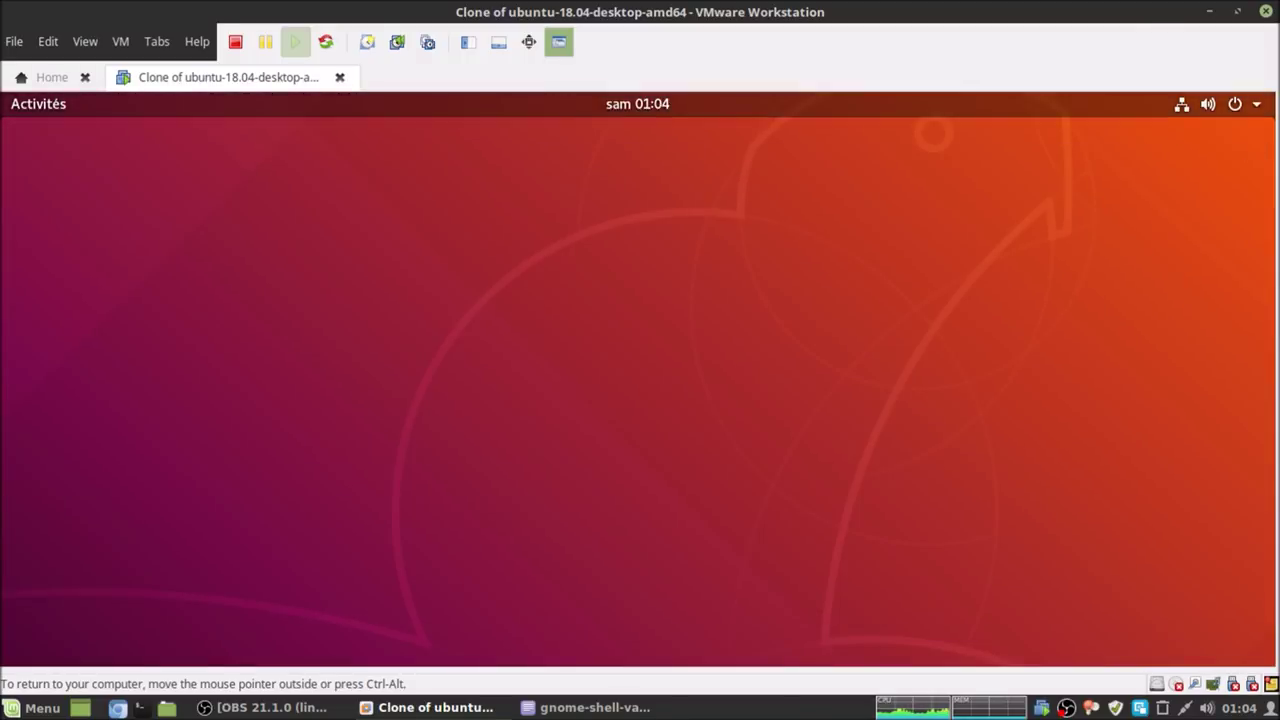
Copy the command sudo update-alternatives --config gdm3.css from the gnome-shell-vanilla notes and return to the virtual machine.
mouse_move(1279, 0)
left_click(936, 255)
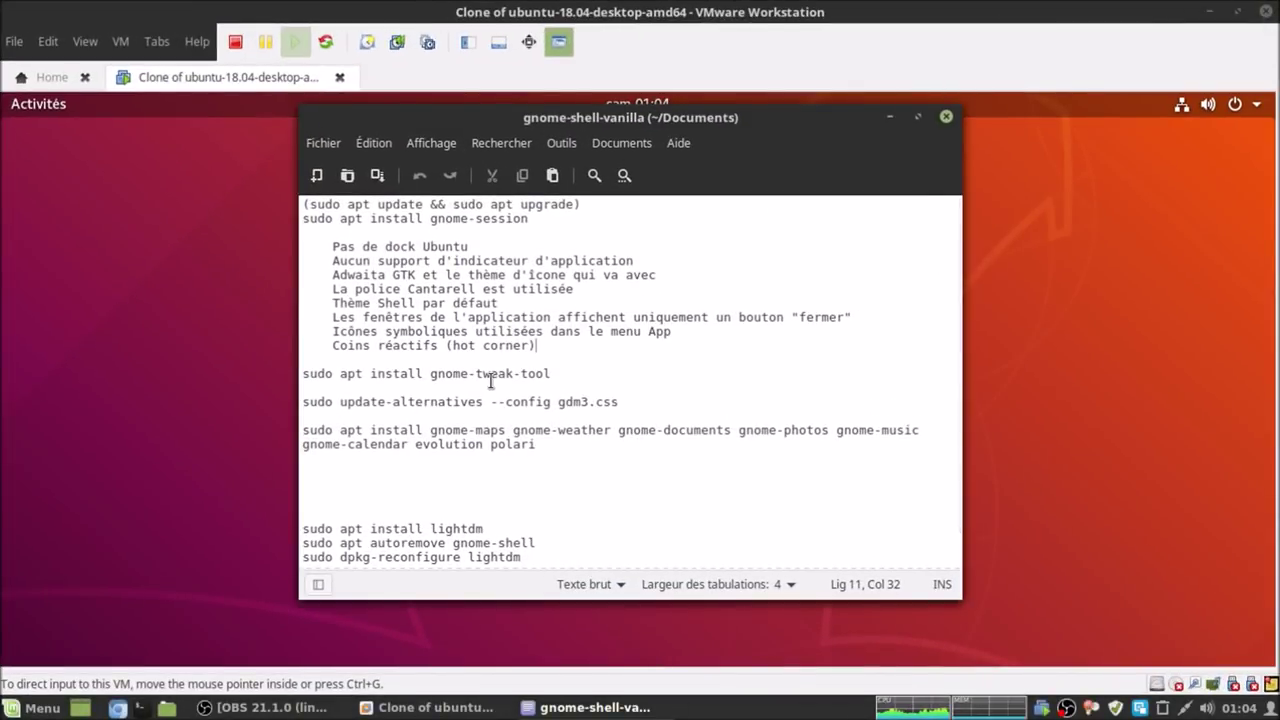
left_click(364, 401)
triple_click(364, 401)
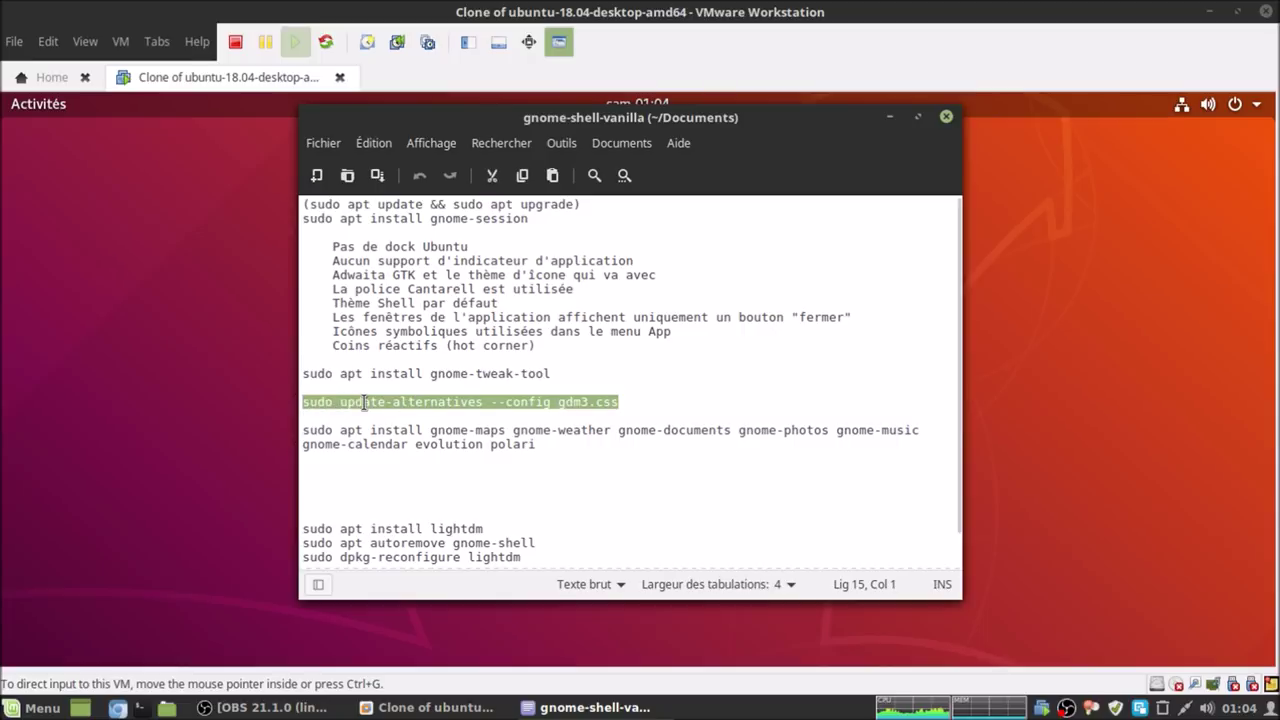
right_click(366, 405)
left_click(400, 504)
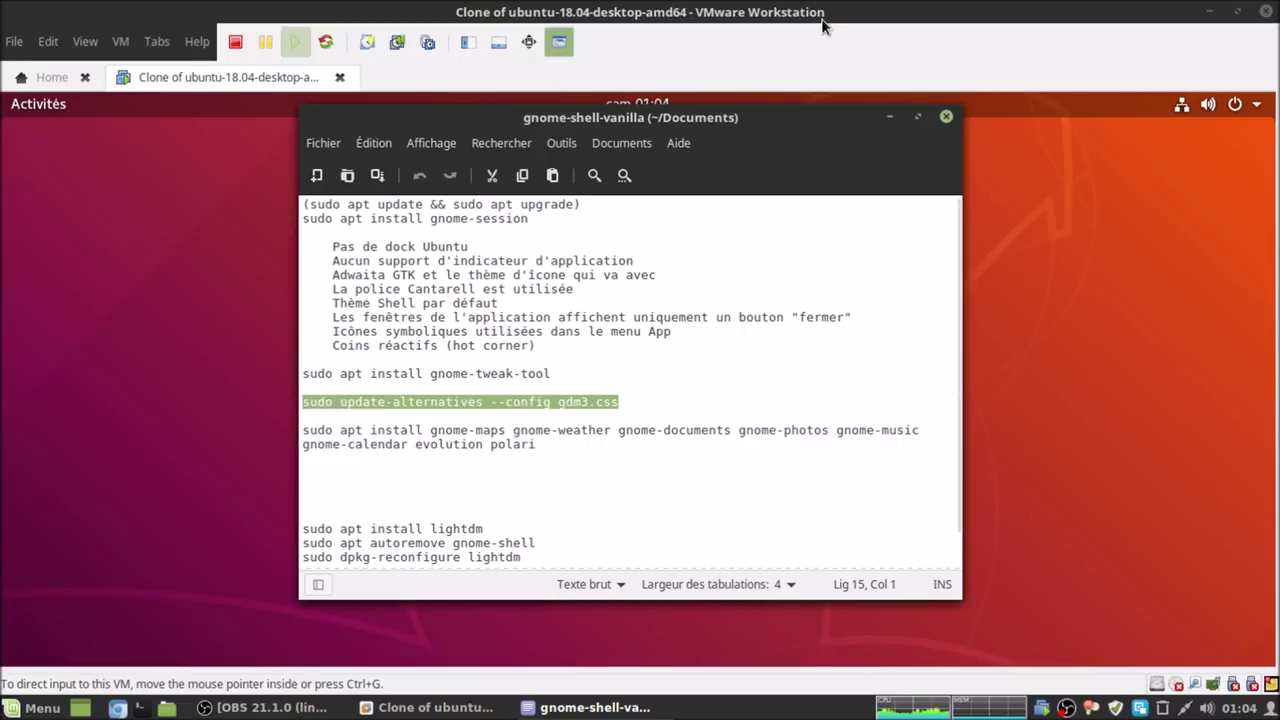
key("alt+Tab")
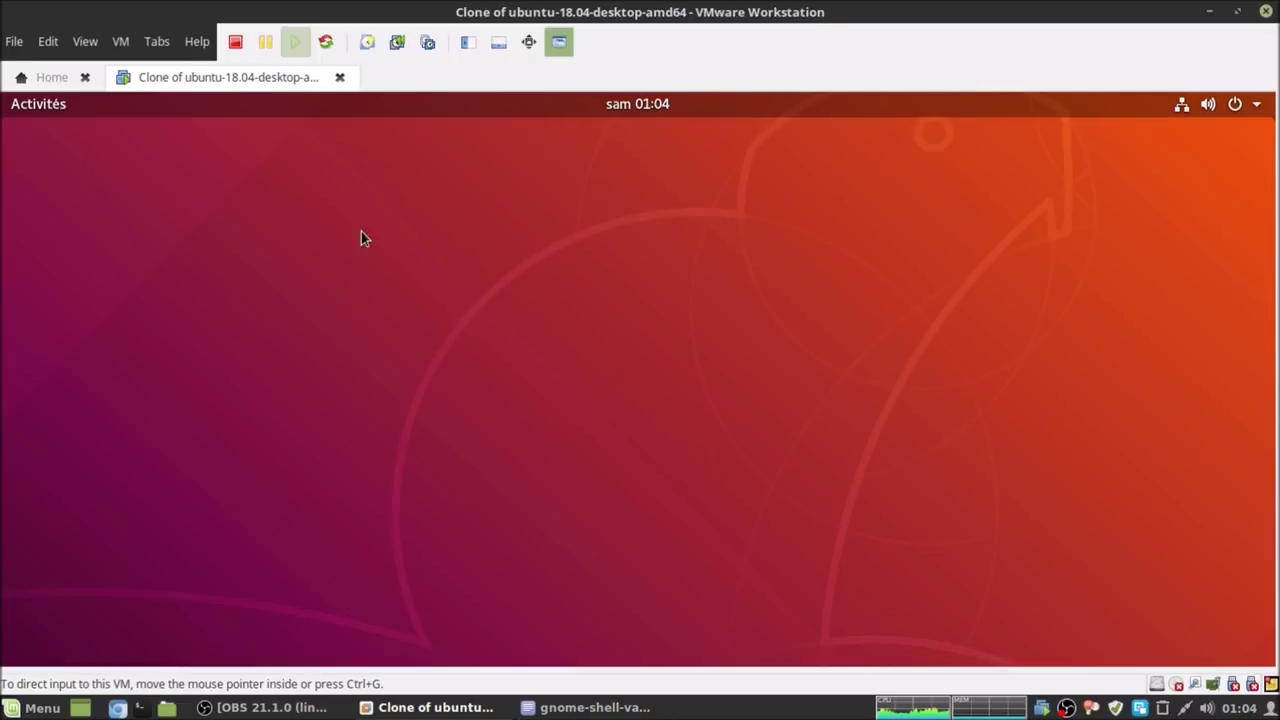
Open a maximized terminal in the virtual machine and run sudo update-alternatives --config gdm3.css, entering the account password.
left_click(24, 112)
type("ter")
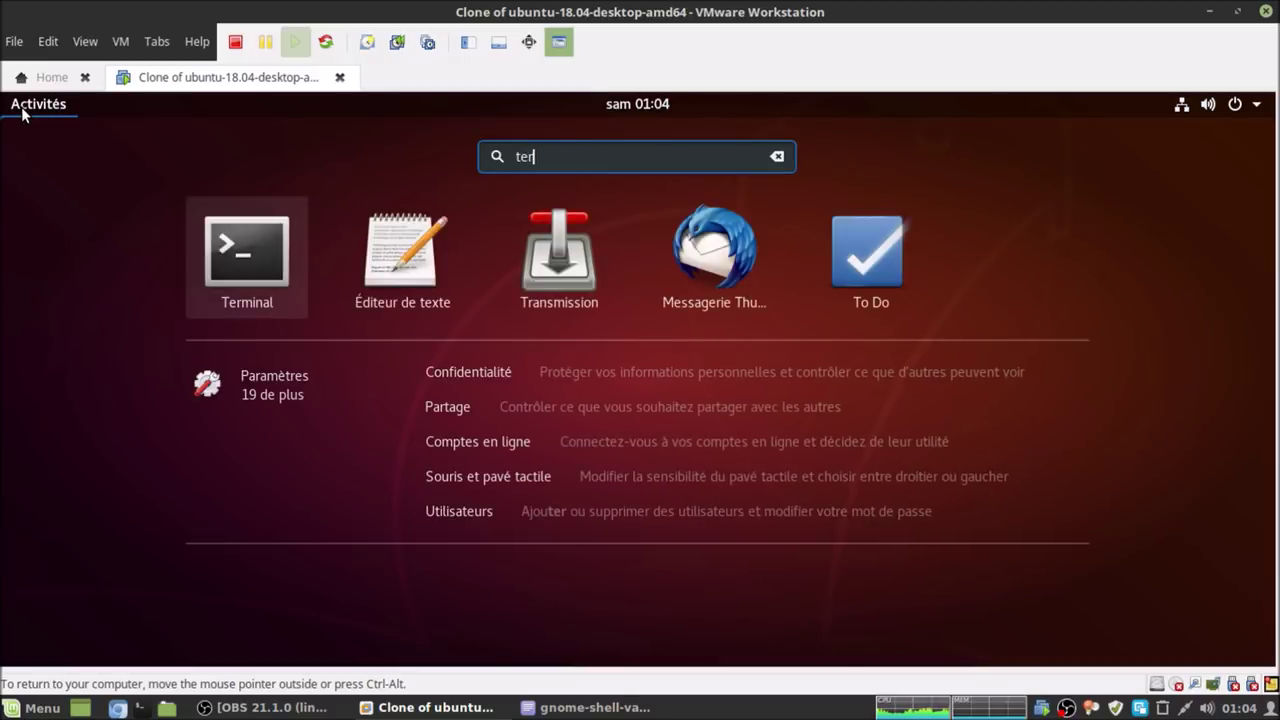
left_click(550, 289)
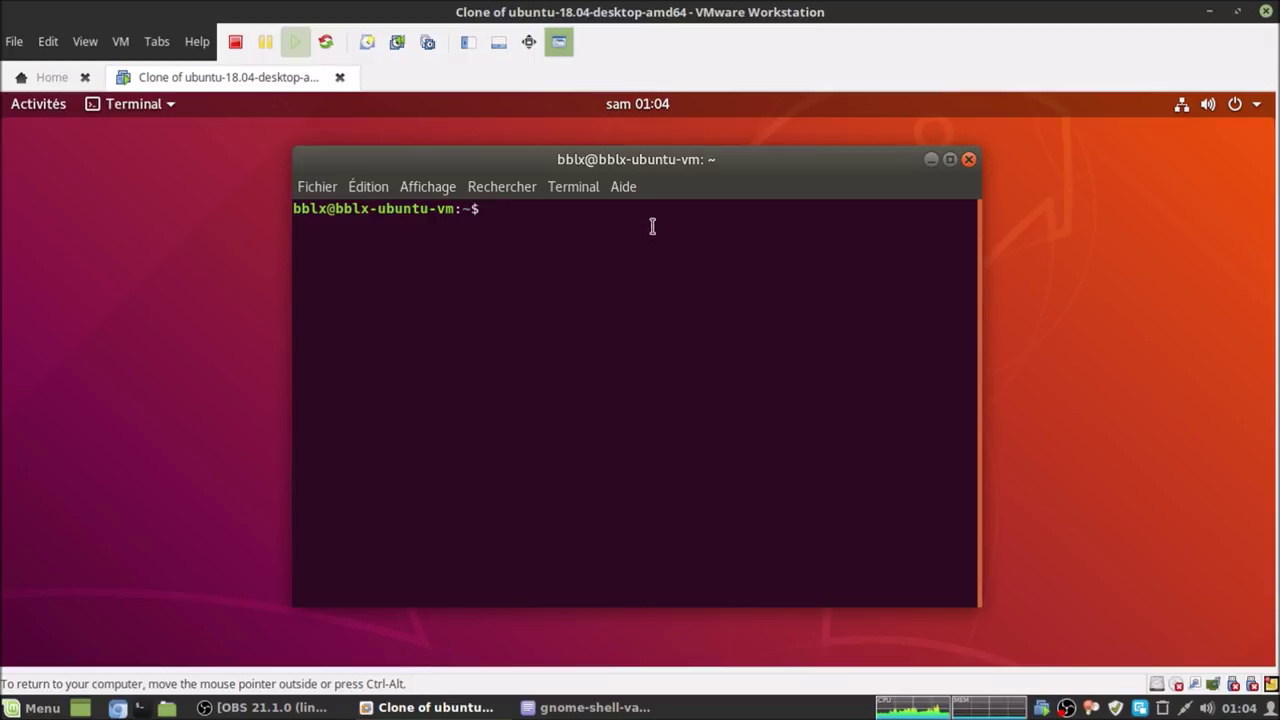
double_click(674, 162)
right_click(538, 322)
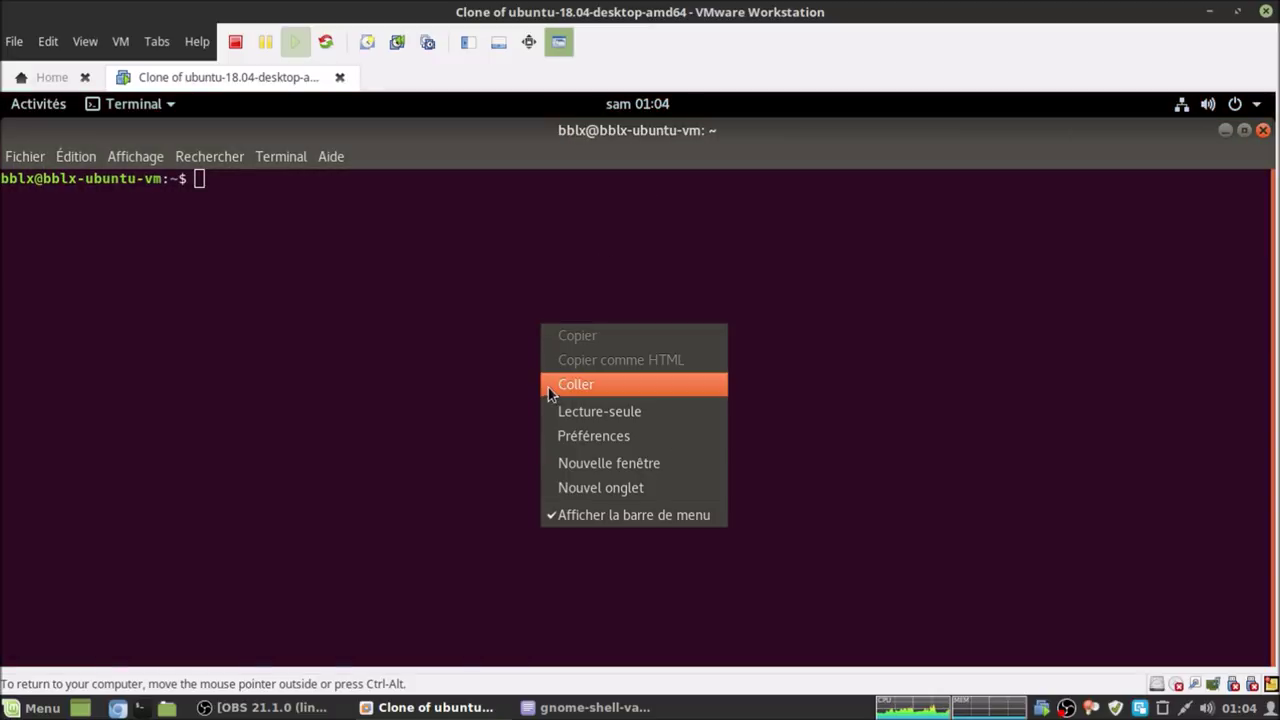
left_click(550, 380)
key("Return")
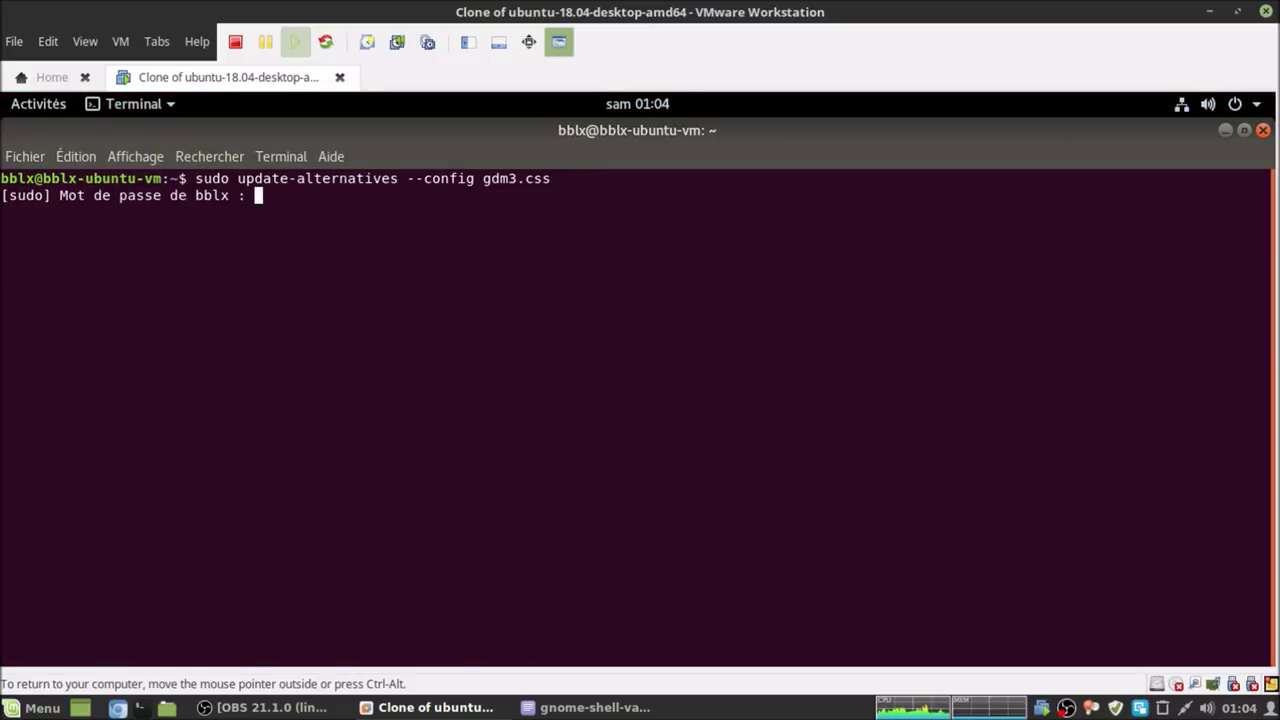
key("Return")
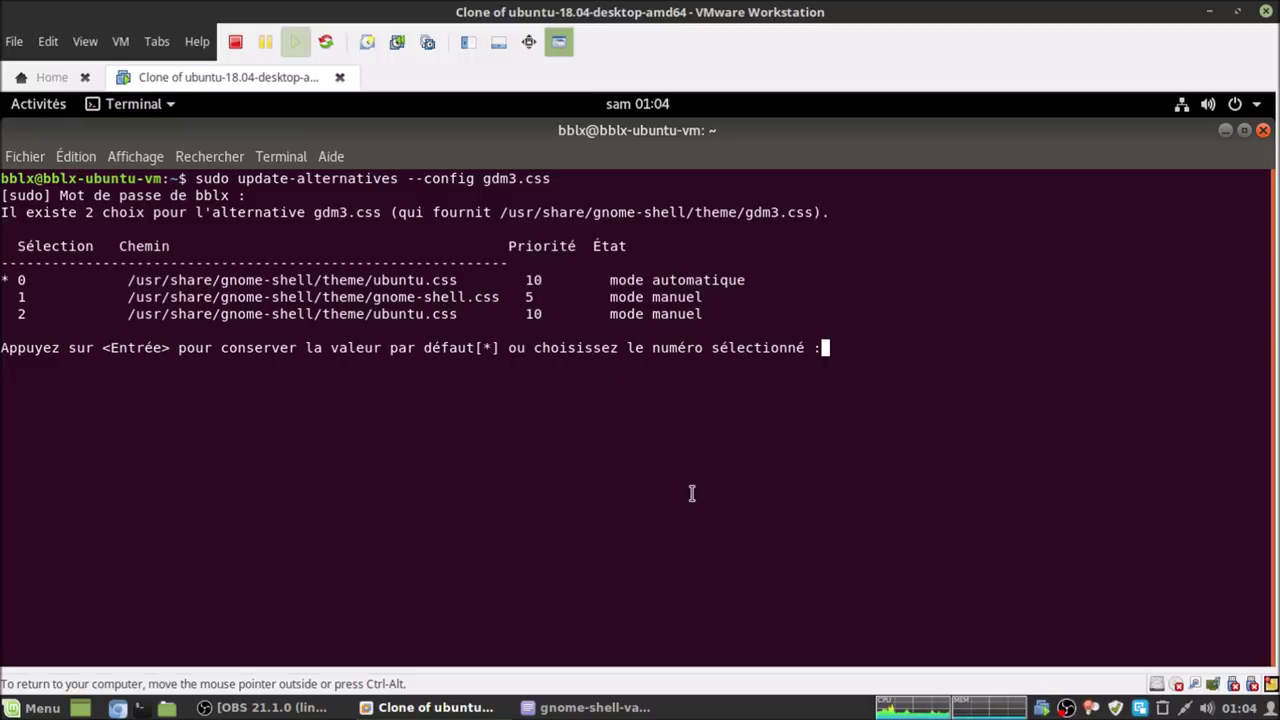
Choose alternative 1, gnome-shell.css, for gdm3.css and restart the virtual machine with sudo reboot.
type("1")
key("Return")
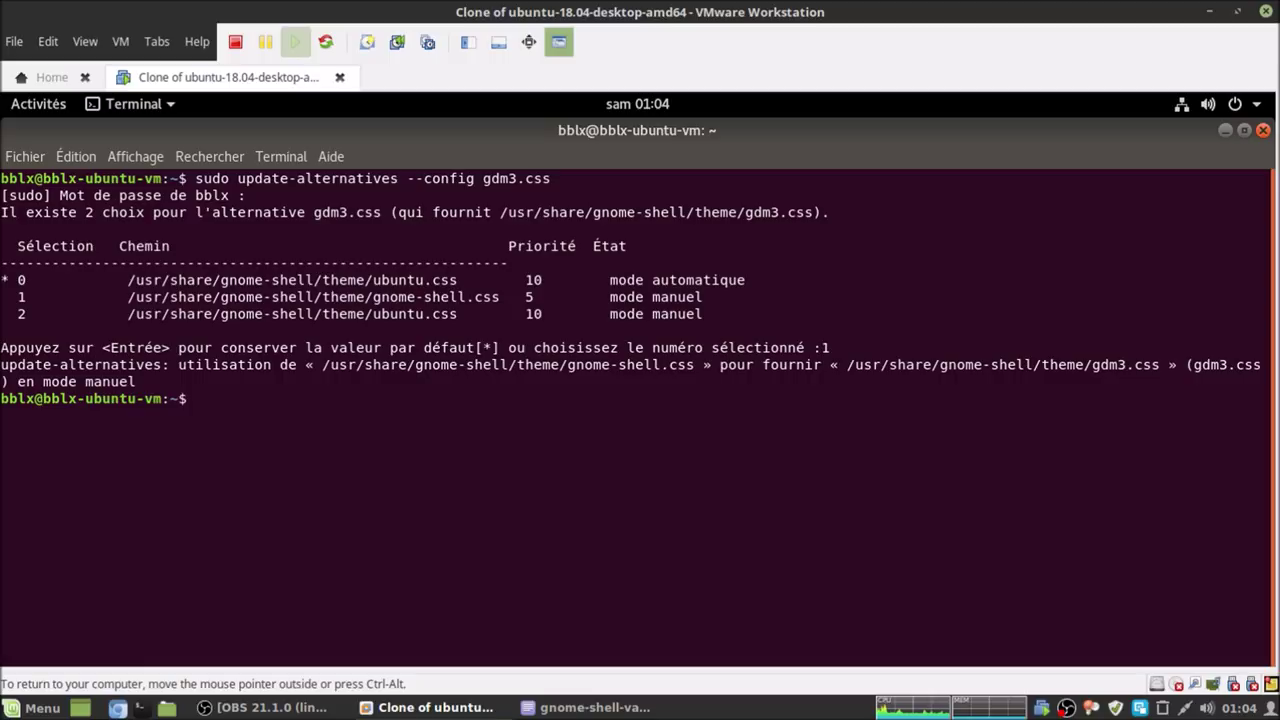
type("sudo reboot")
key("Return")
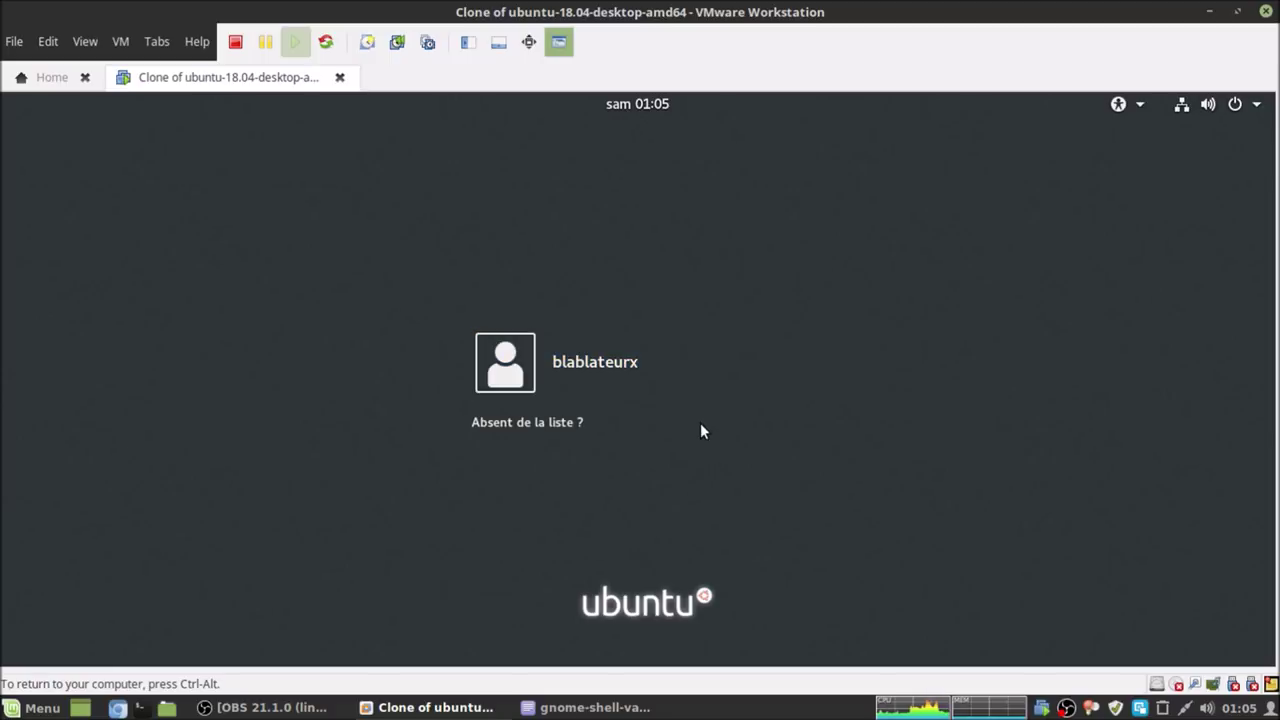
Select the user account on the restarted login screen and log in with the account password.
left_click(666, 368)
type("••••••")
key("Return")
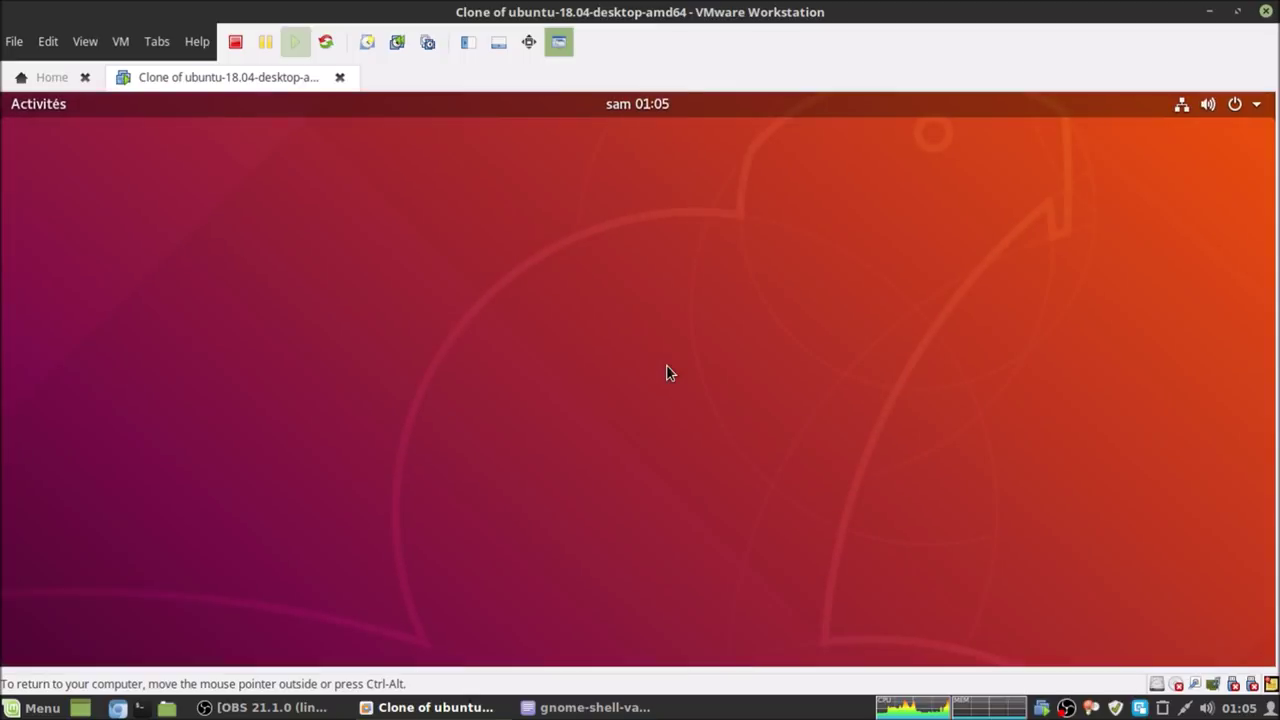
Open a maximized terminal and rerun sudo update-alternatives --config gdm3.css from the history, entering the account password.
left_click(44, 104)
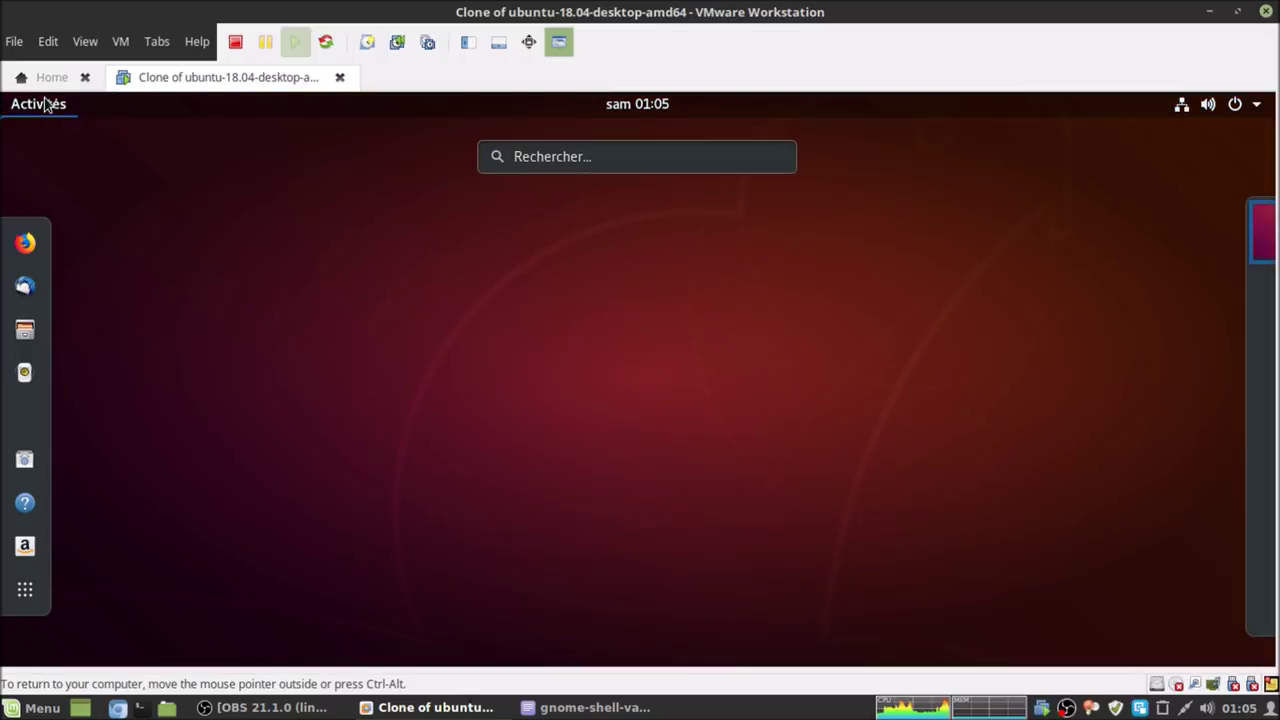
type("ter")
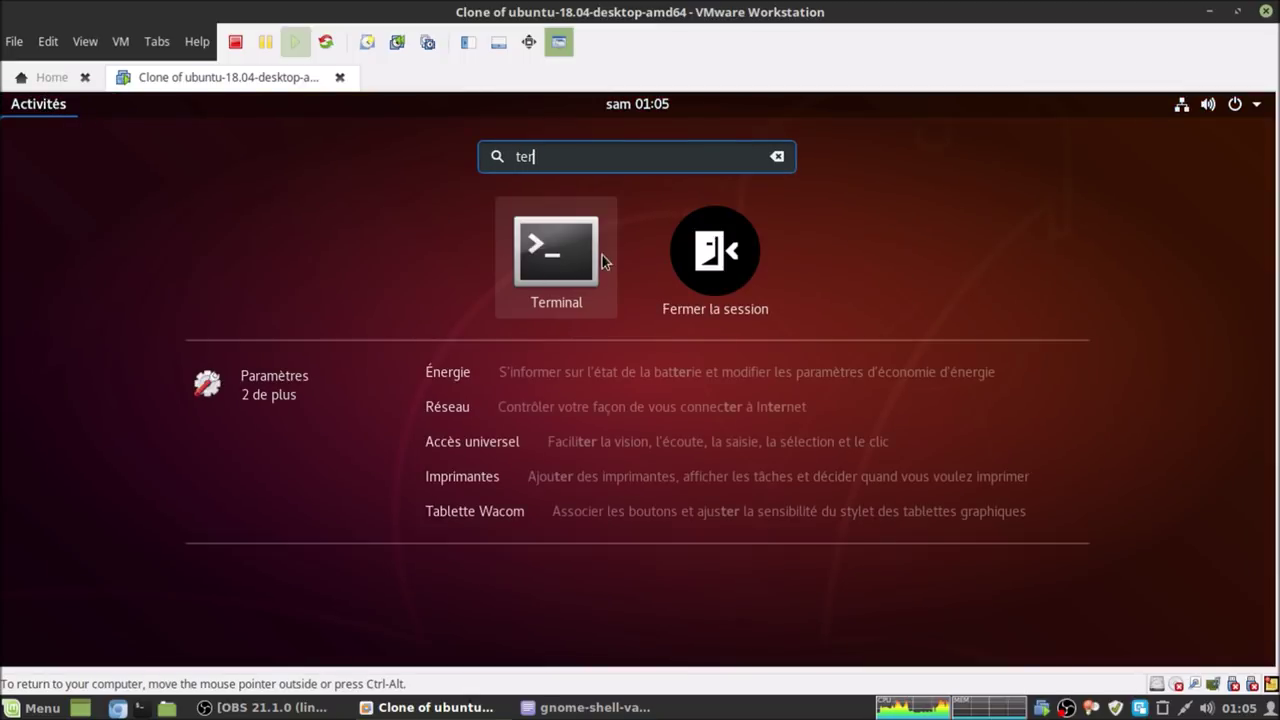
left_click(577, 233)
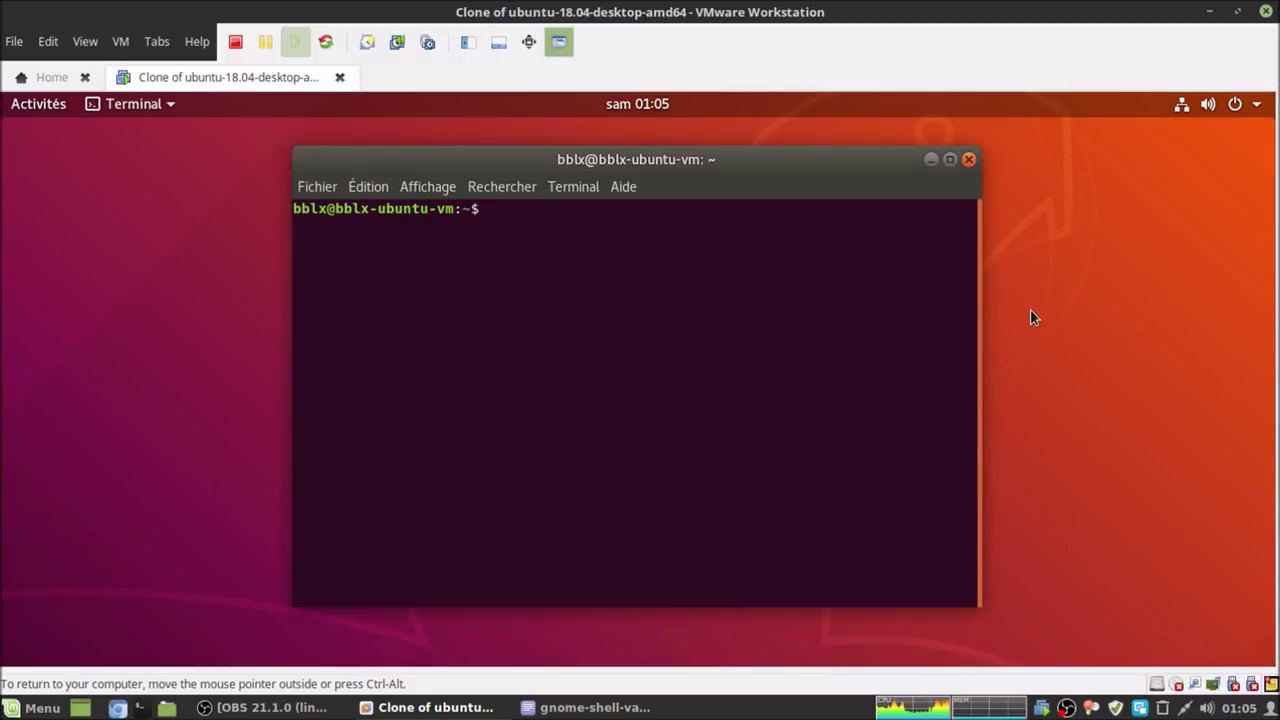
key("Up")
key("Up")
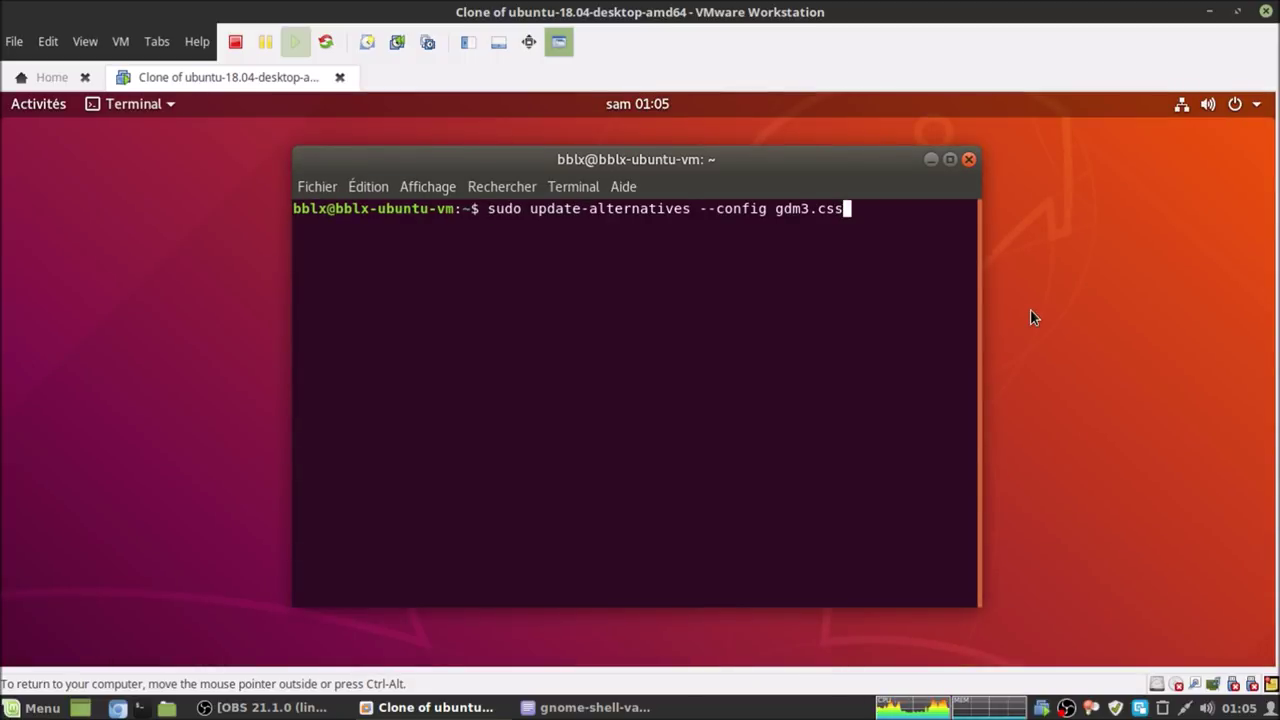
key("Return")
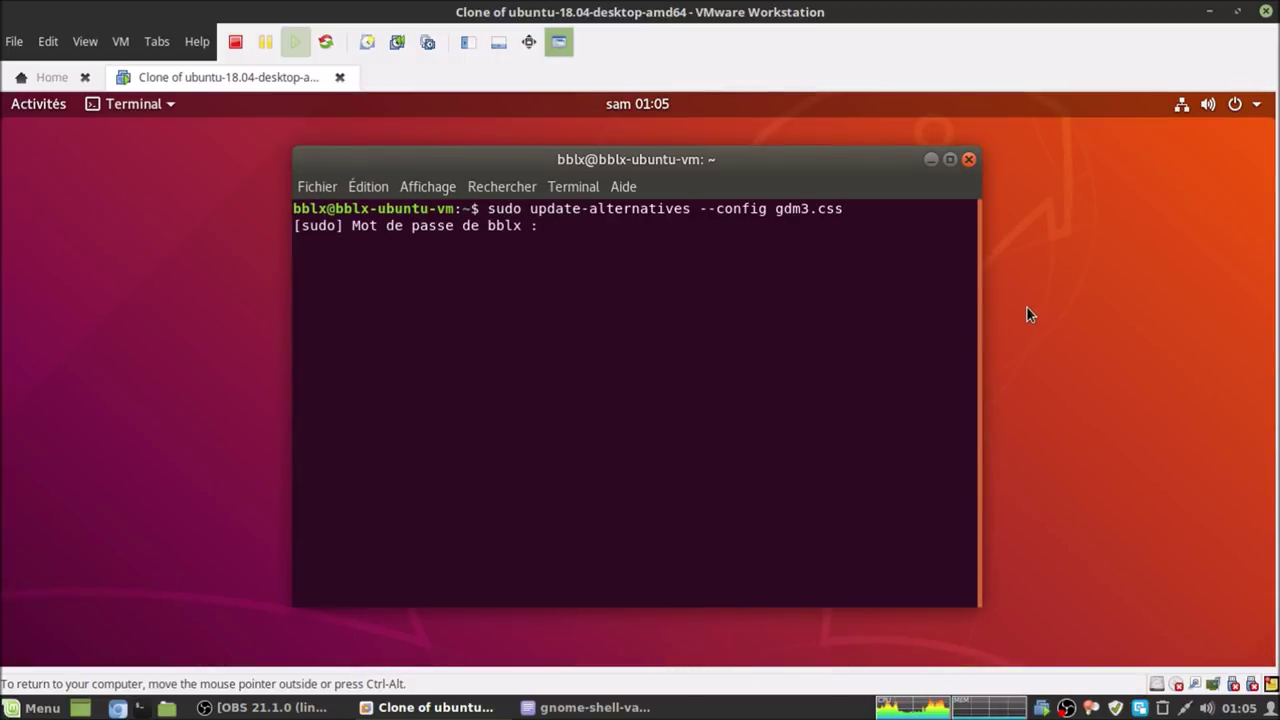
double_click(708, 159)
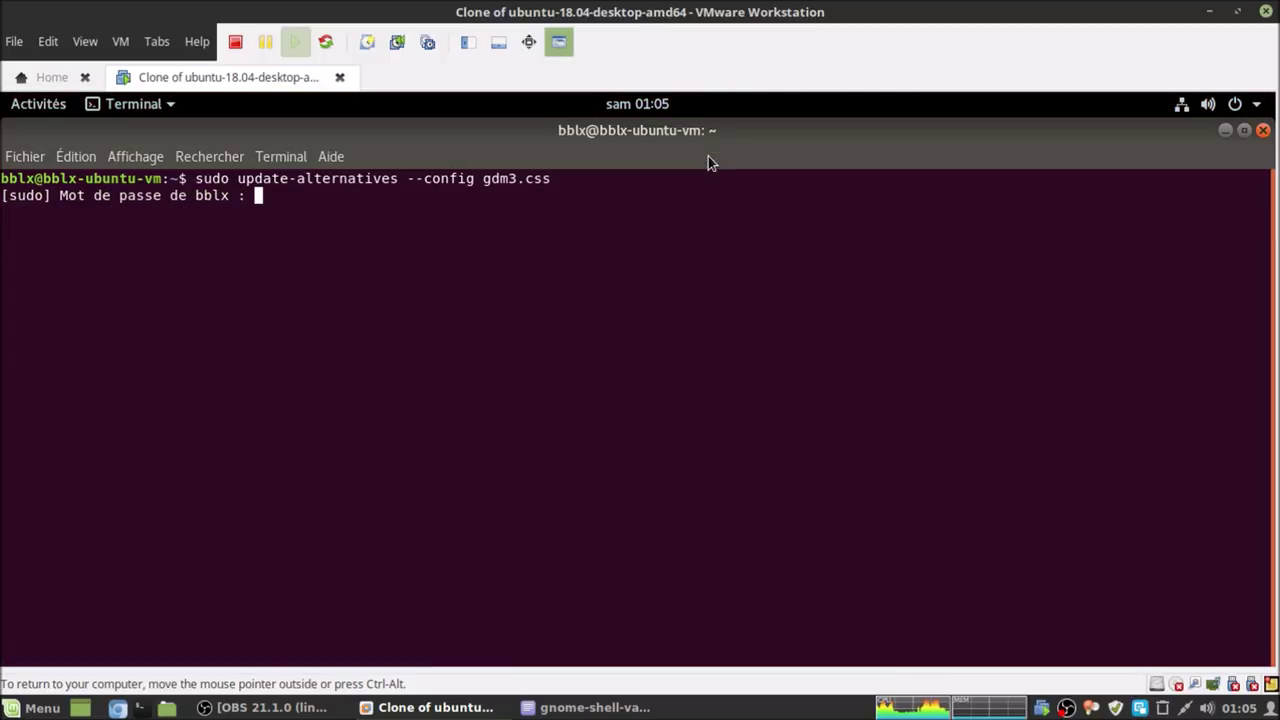
key("Return")
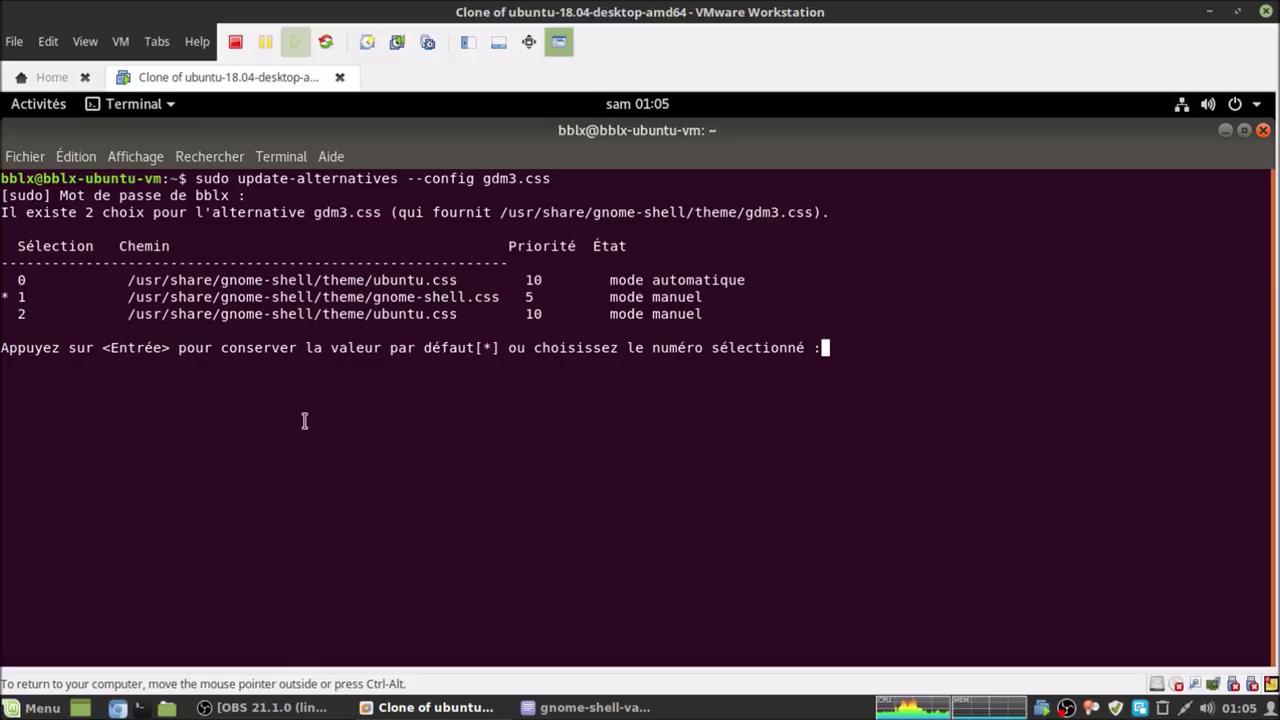
Choose alternative 2, ubuntu.css, for gdm3.css and restart the virtual machine with sudo reboot.
type("2")
key("Return")
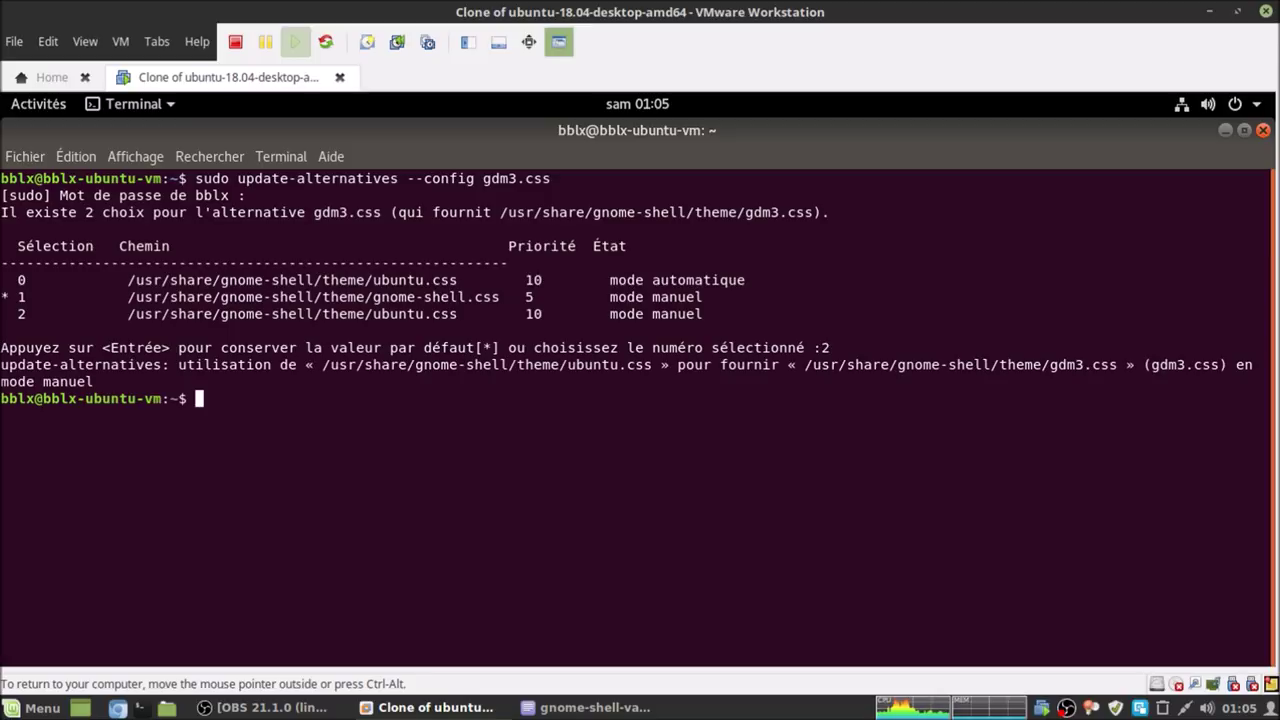
type("sudo reboot")
key("Return")
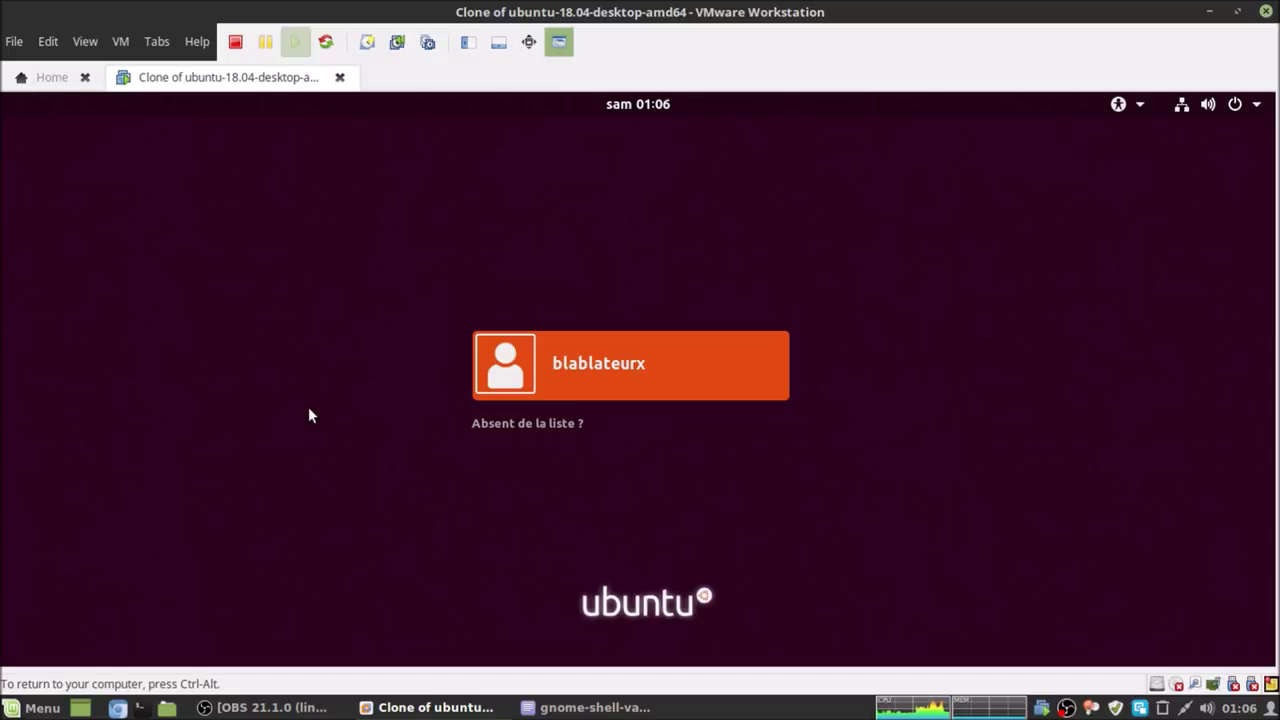
Log in to the user account again with the account password.
left_click(623, 366)
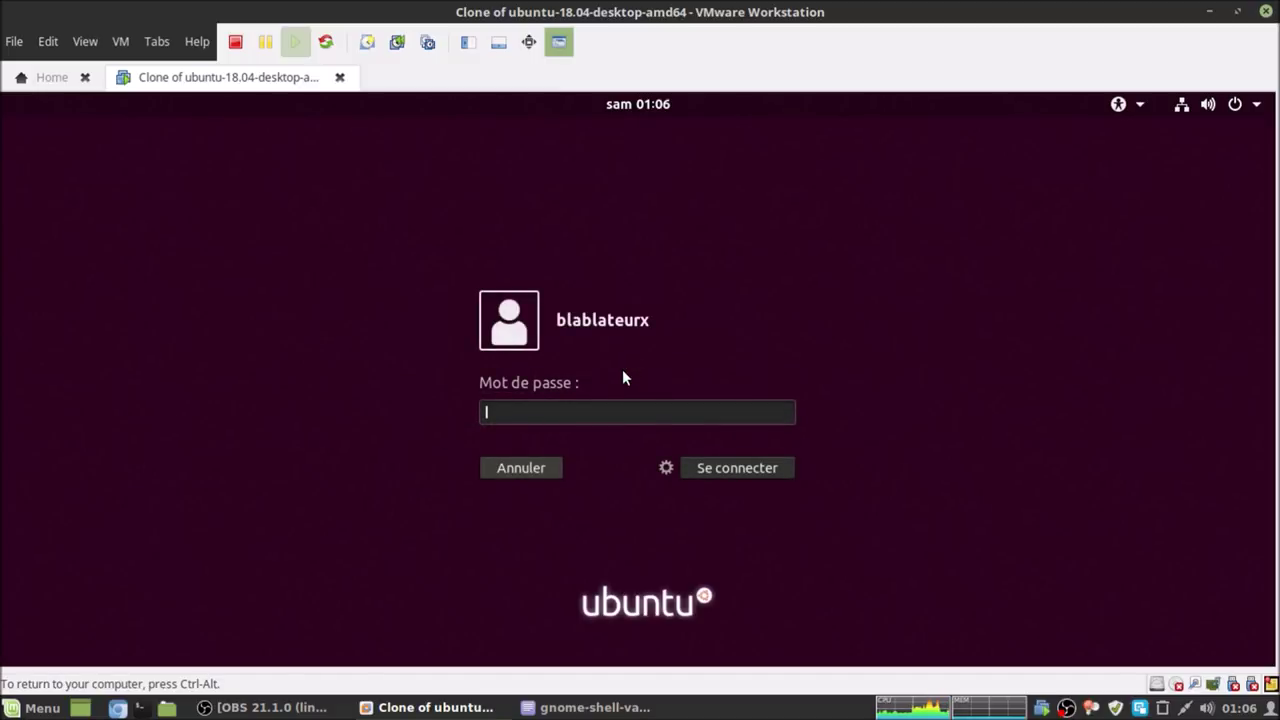
type("aaaaaa")
key("Return")
Copy the sudo apt install command for the GNOME applications, gnome-maps through polari, from the gnome-shell-vanilla notes and return to the virtual machine.
key("ctrl+alt")
key("ctrl+alt+Down")
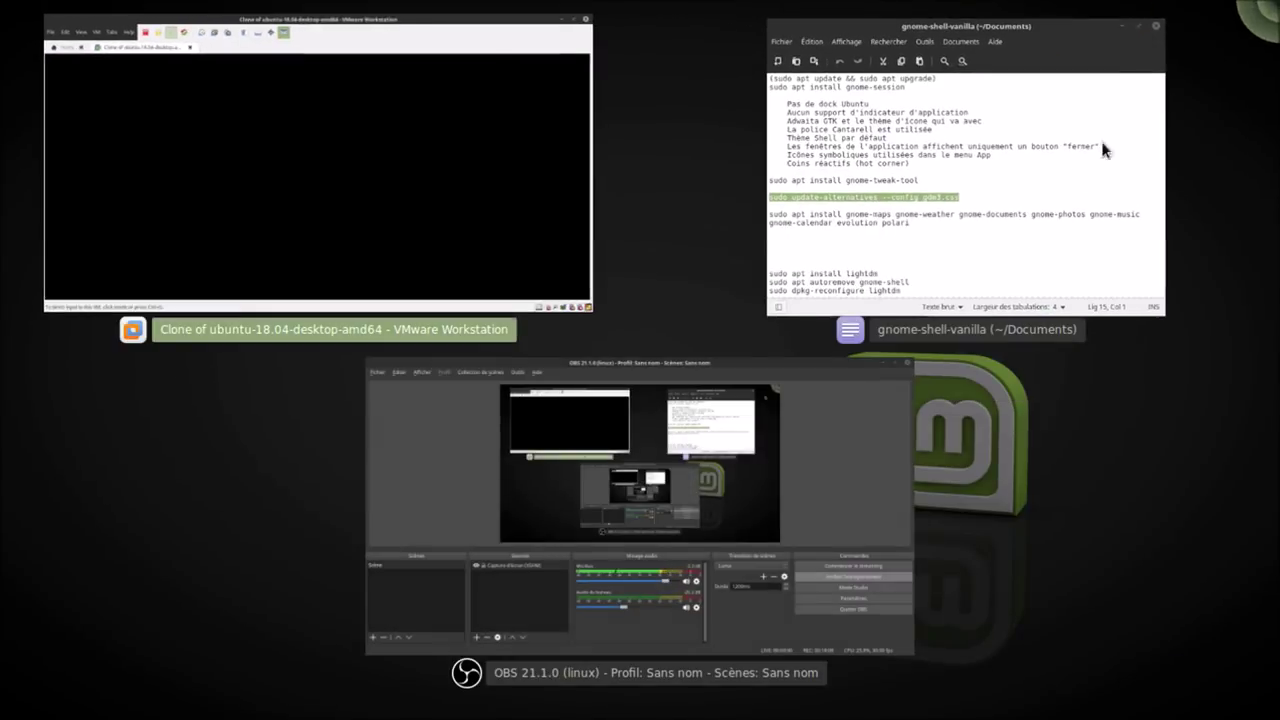
left_click(1031, 178)
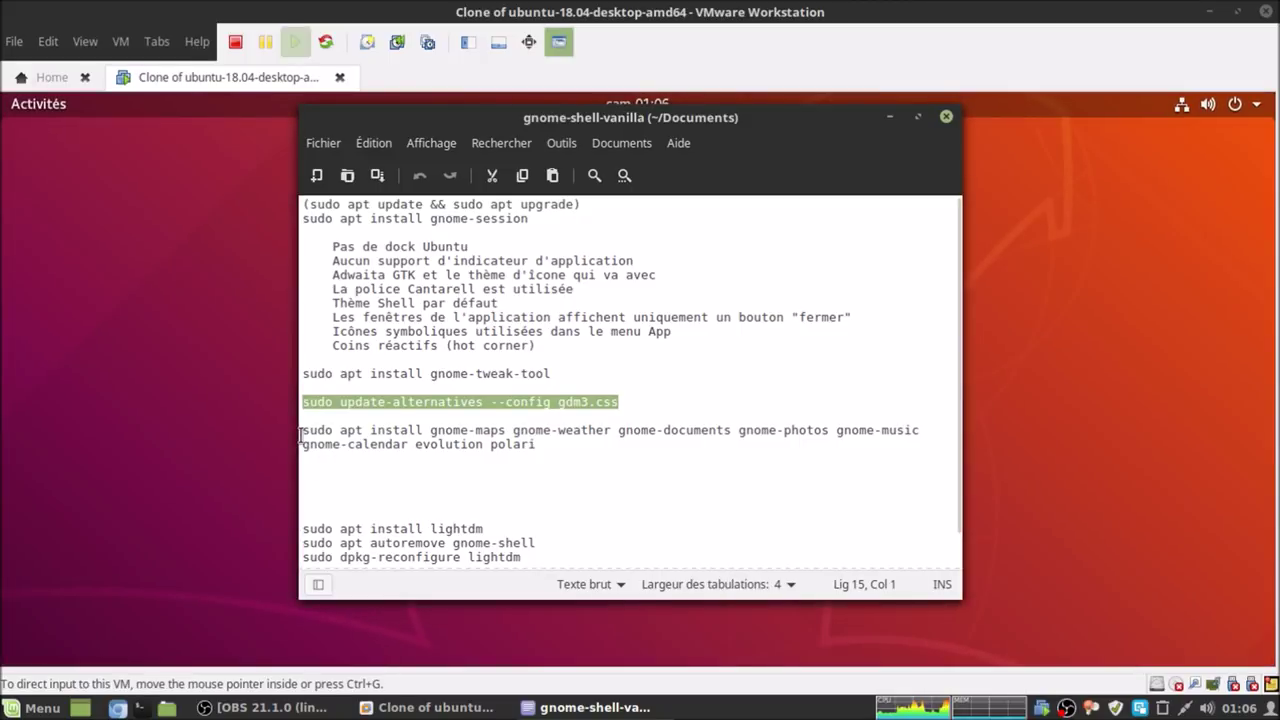
left_click_drag(301, 435, 916, 443)
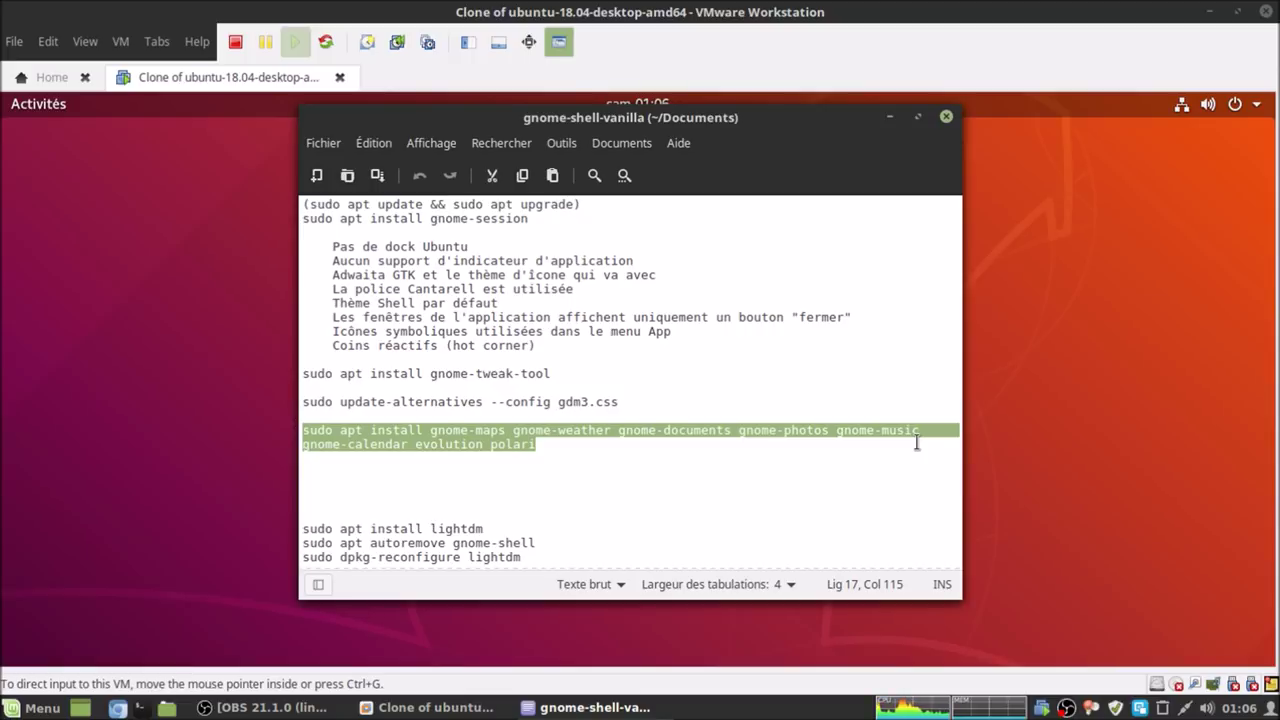
right_click(906, 428)
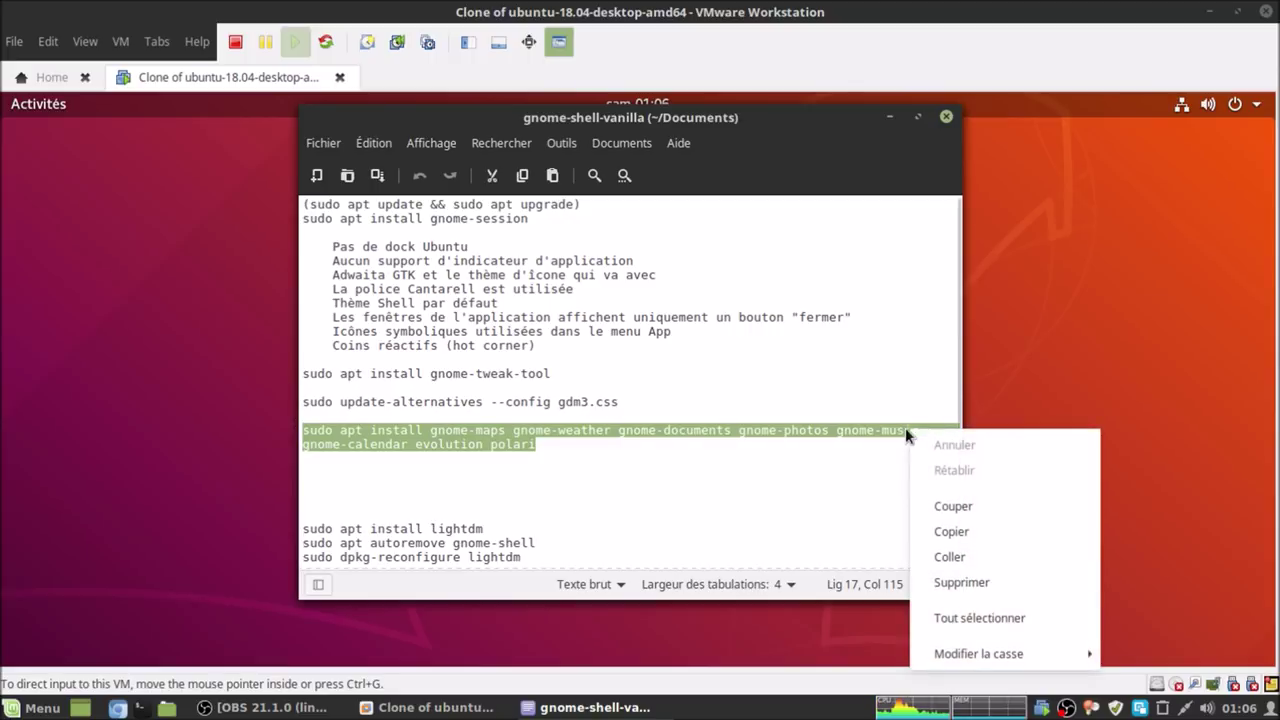
left_click(950, 532)
left_click(991, 23)
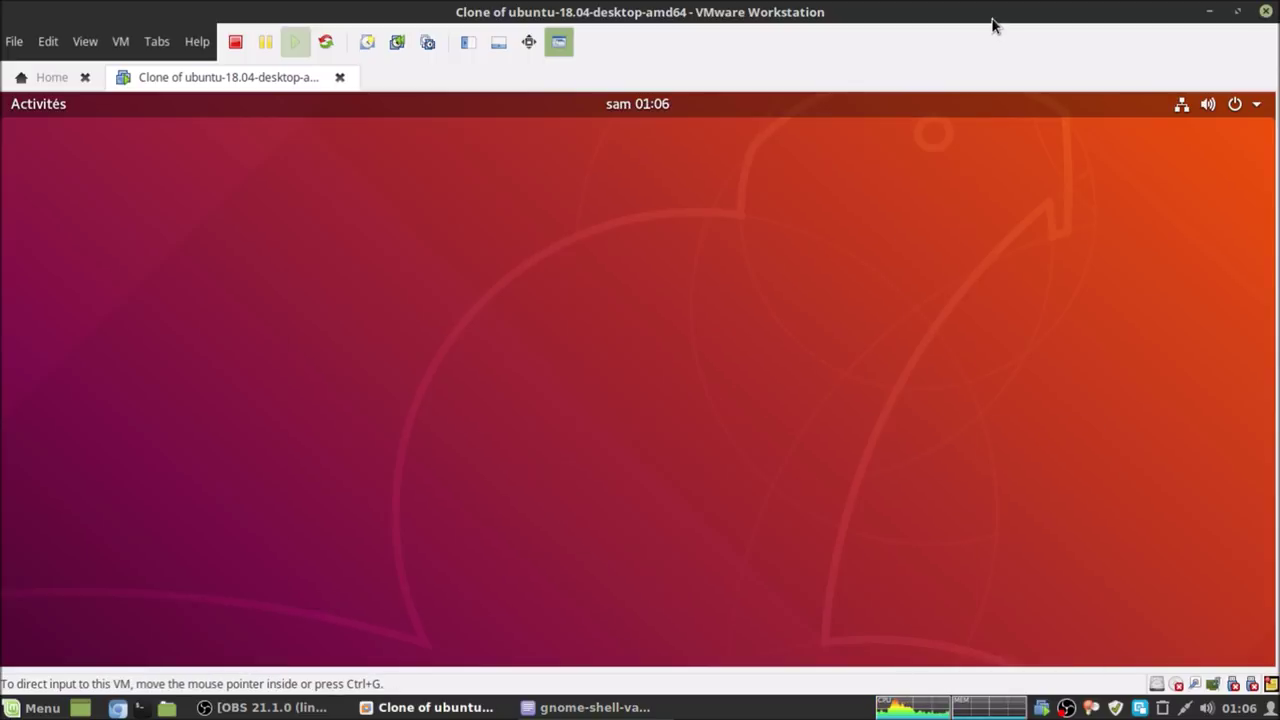
Run the copied sudo apt install command for the GNOME applications in a new terminal, entering the account password.
left_click(58, 112)
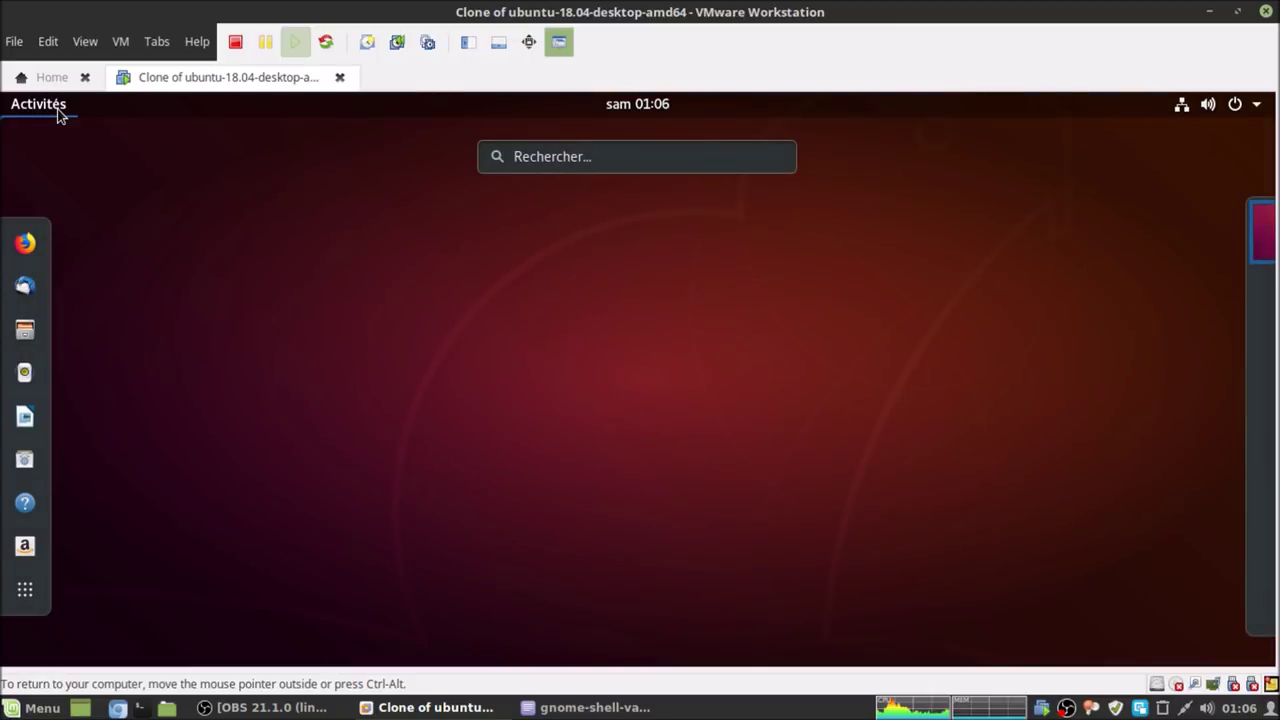
type("ter")
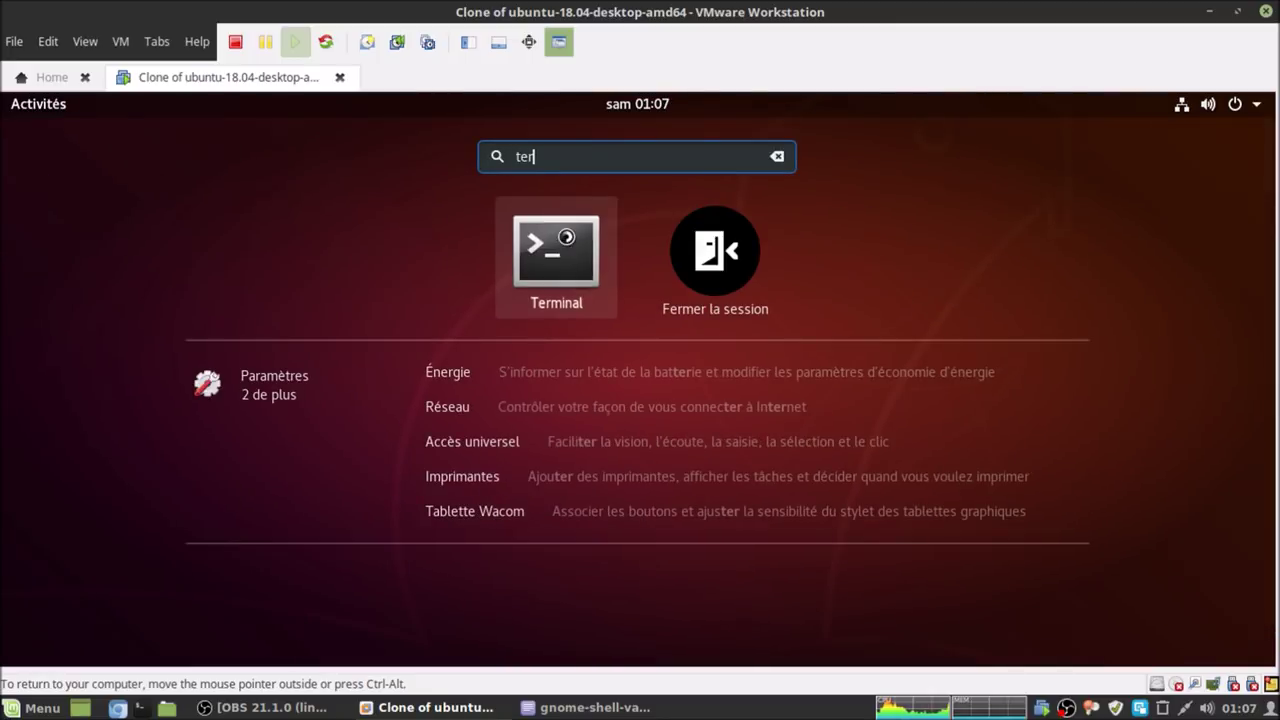
key("Return")
right_click(641, 363)
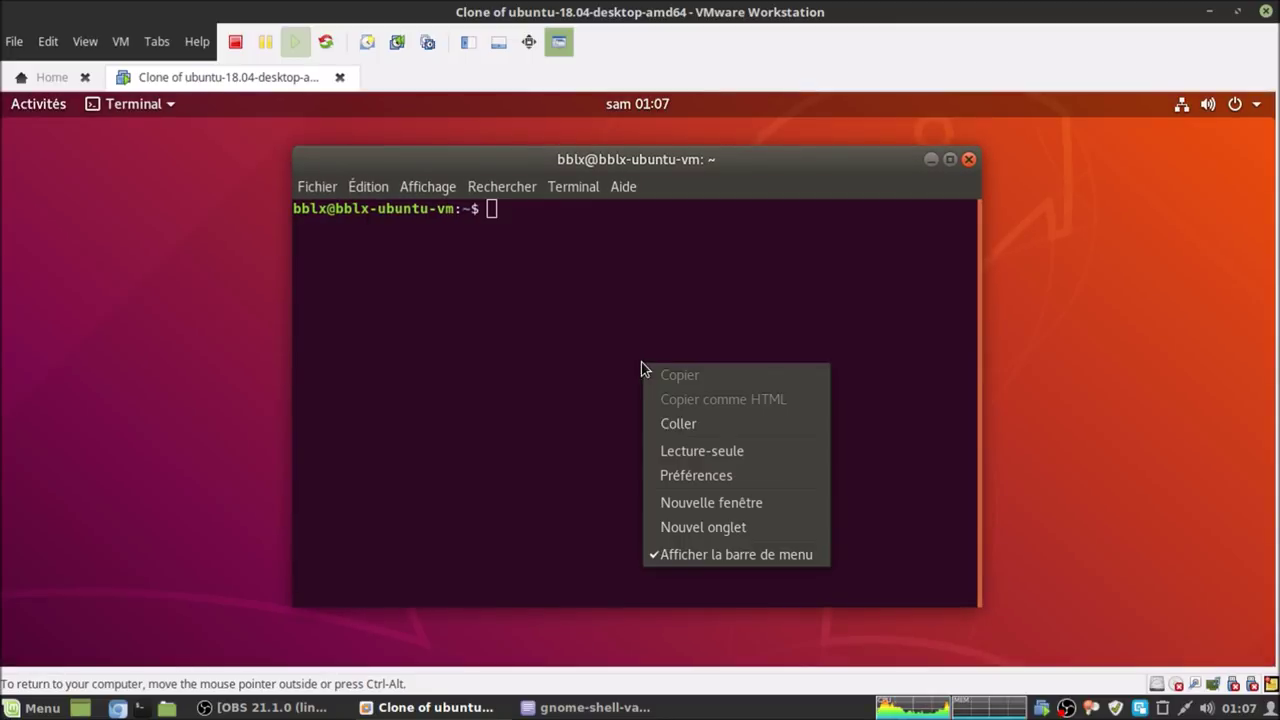
left_click(668, 420)
key("Return")
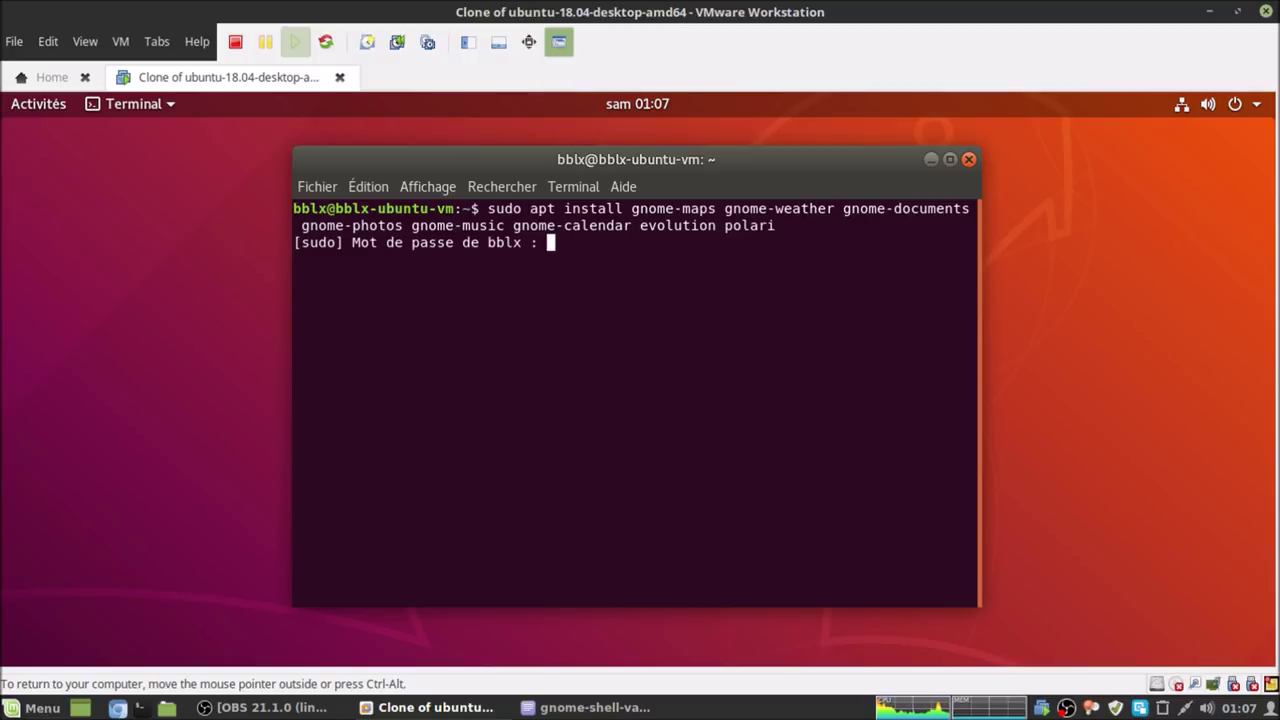
key("Return")
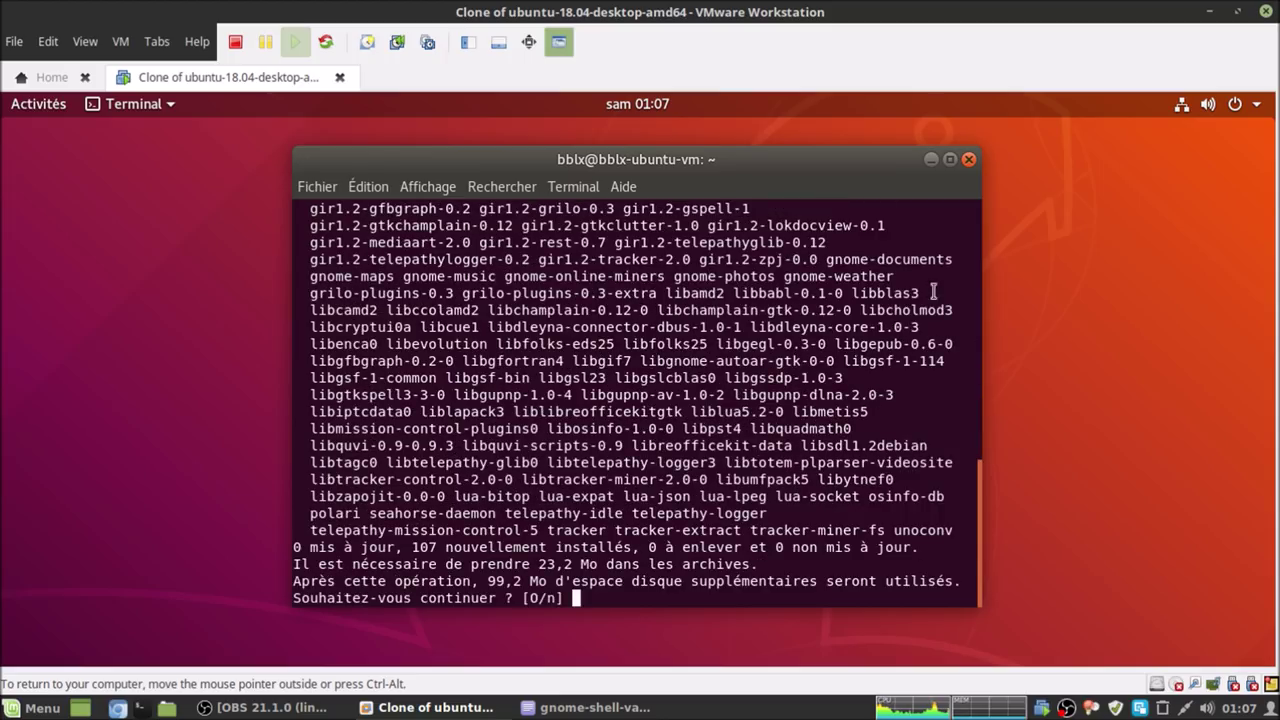
Maximize the terminal, confirm the package installation with o, and close the terminal with exit.
double_click(822, 168)
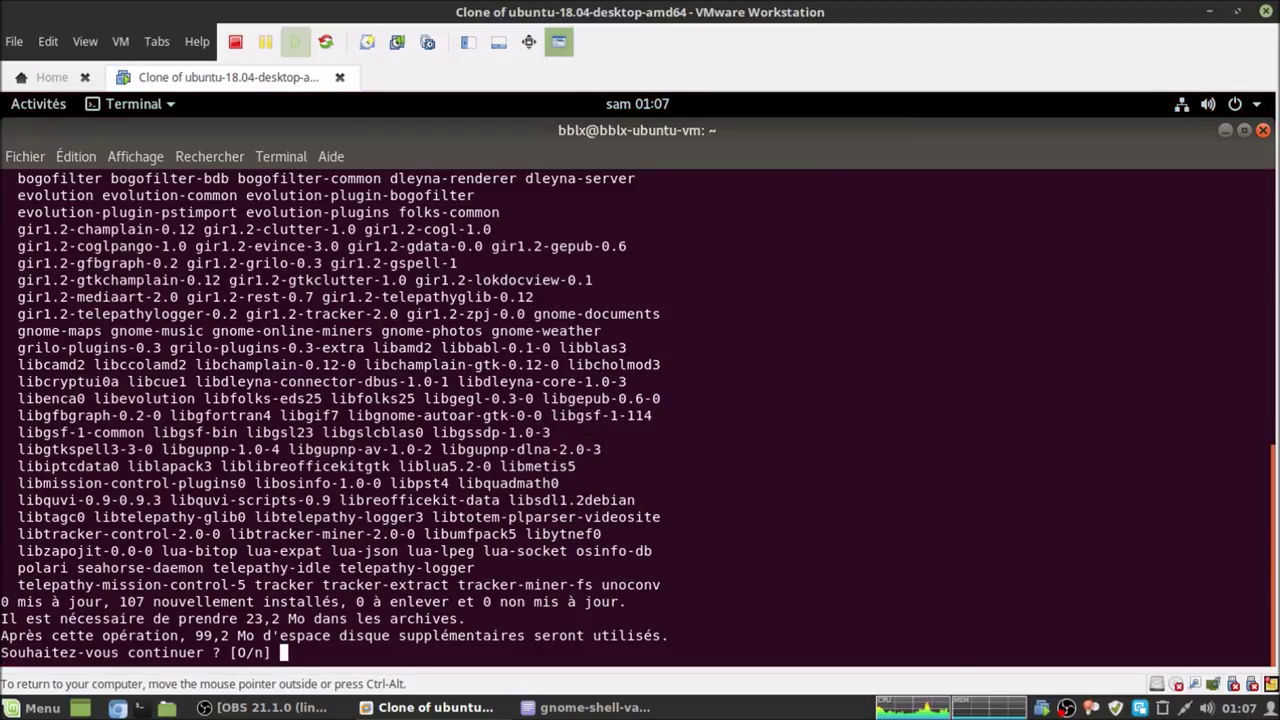
type("o")
key("Return")
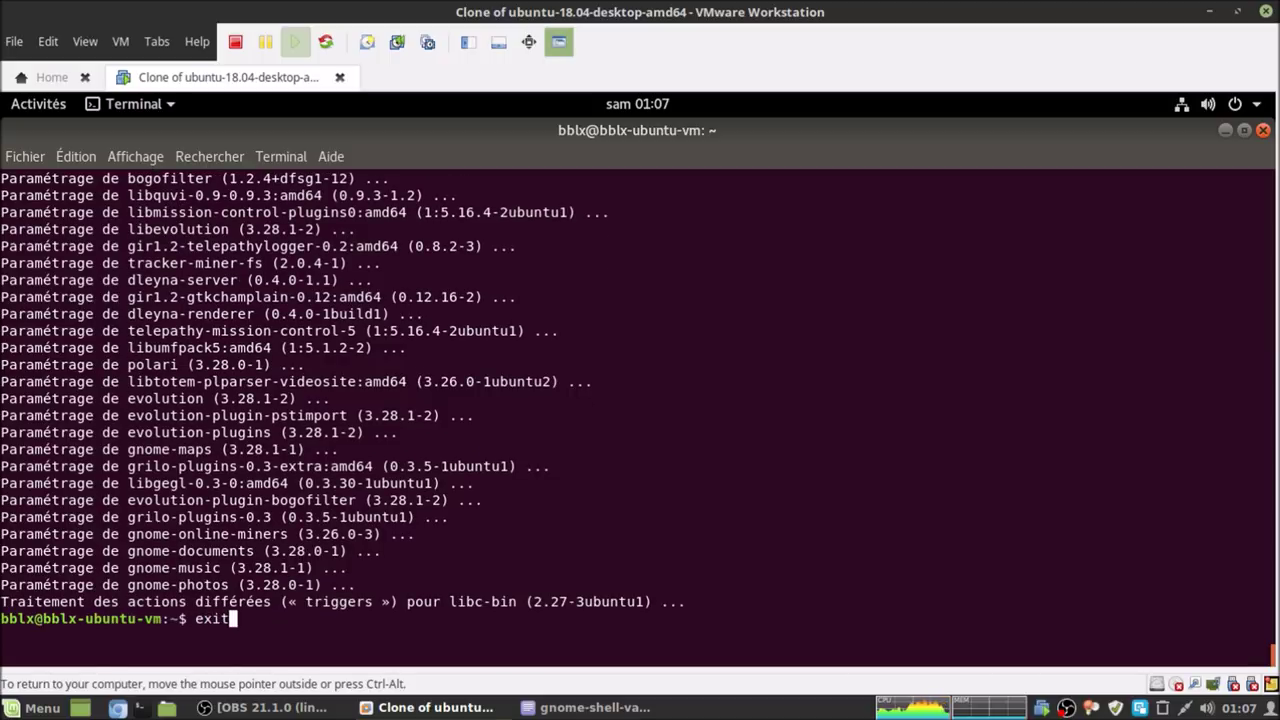
key("Return")
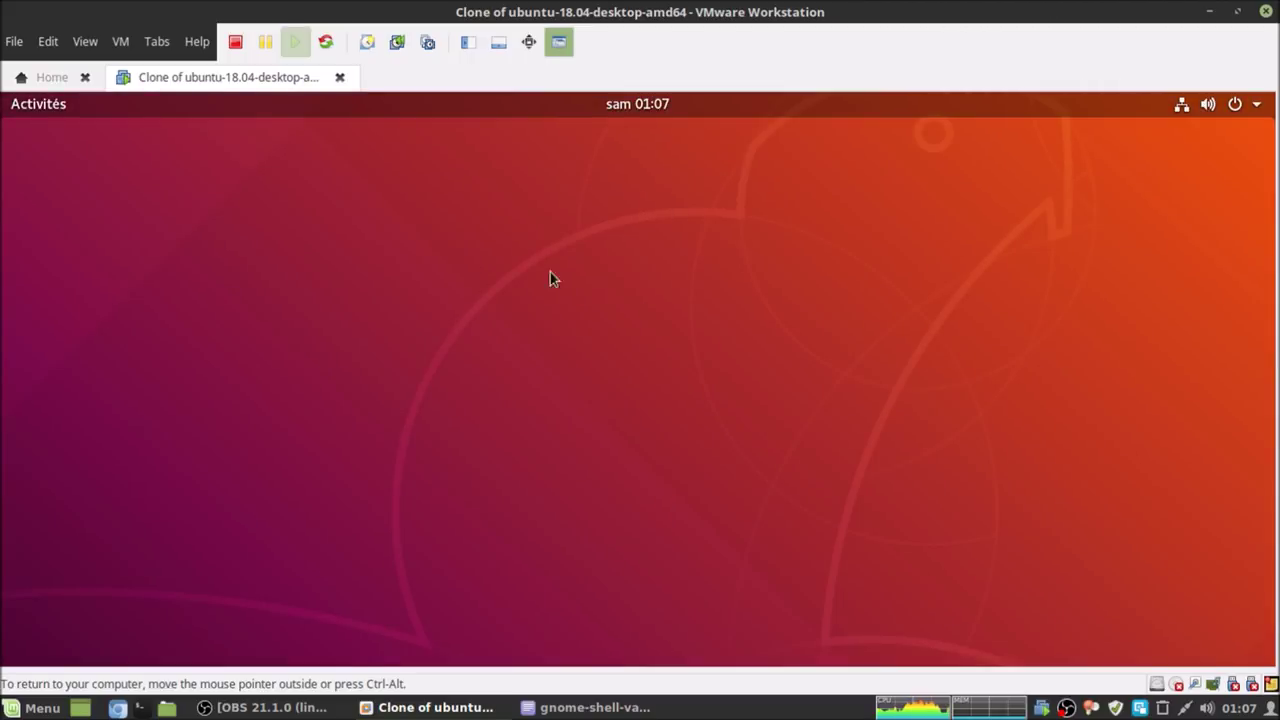
Open the Agenda calendar from the full application list to check the newly installed application.
left_click(50, 108)
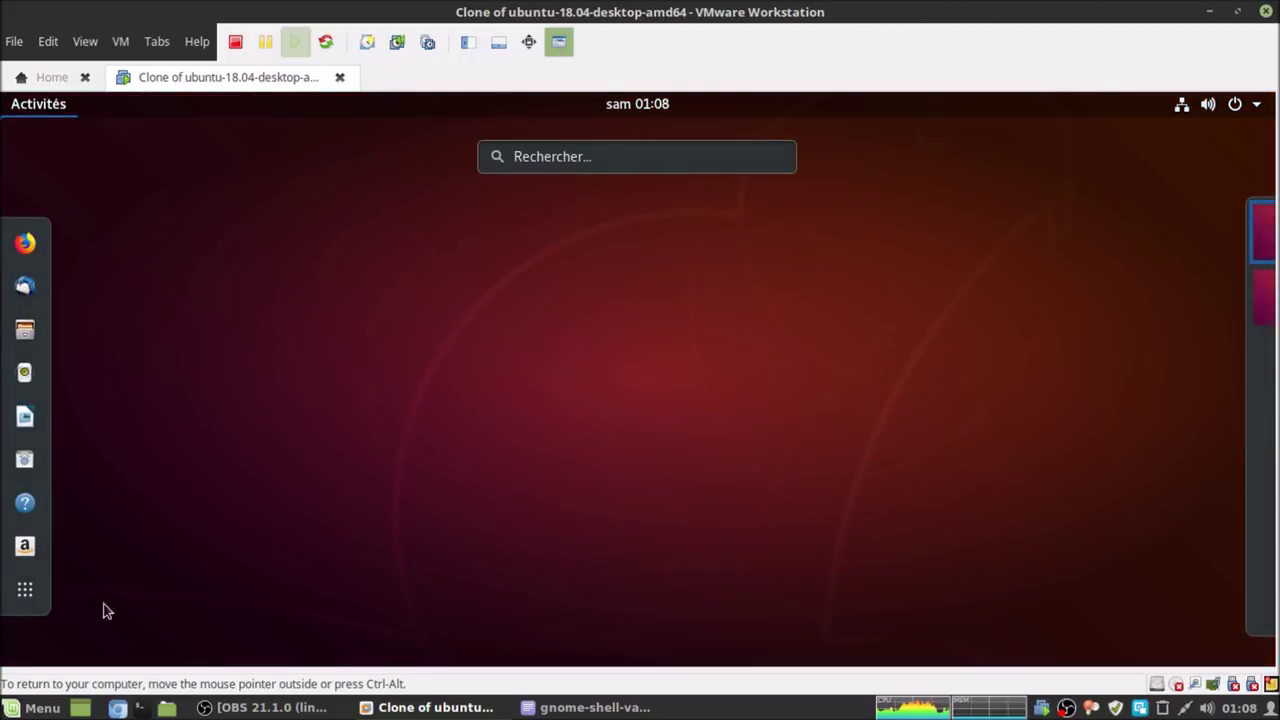
left_click(27, 592)
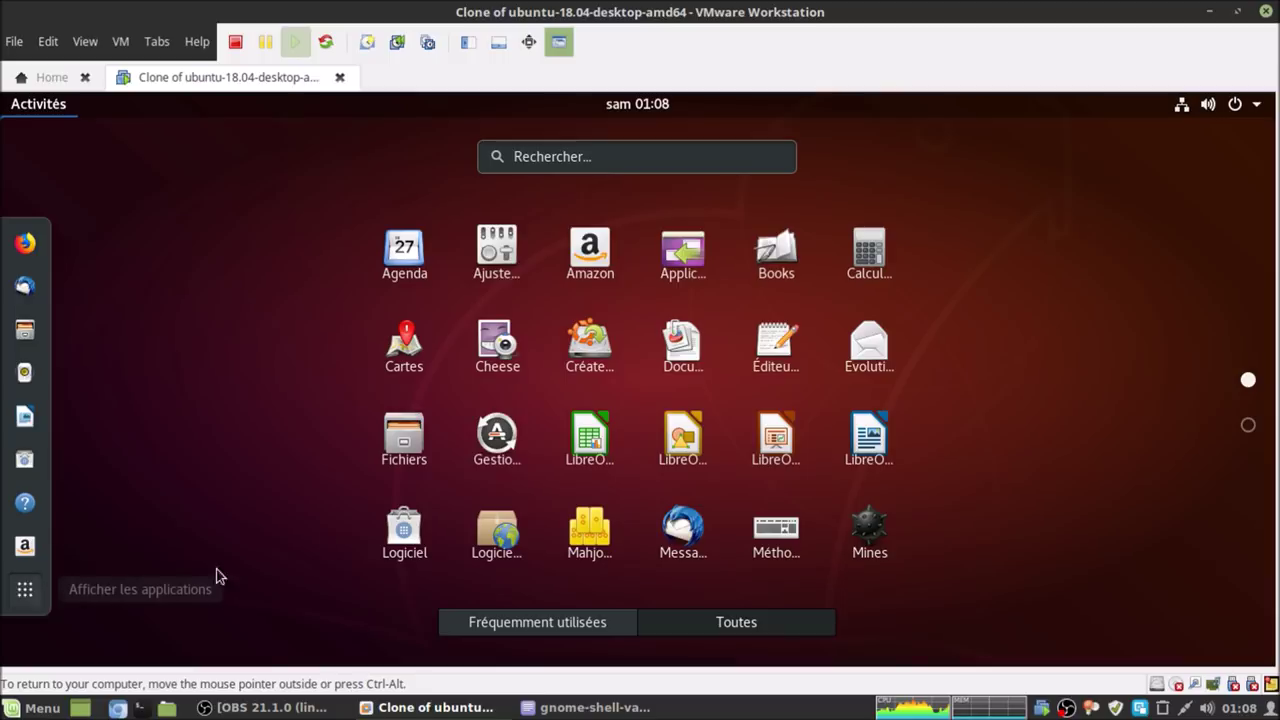
left_click(418, 262)
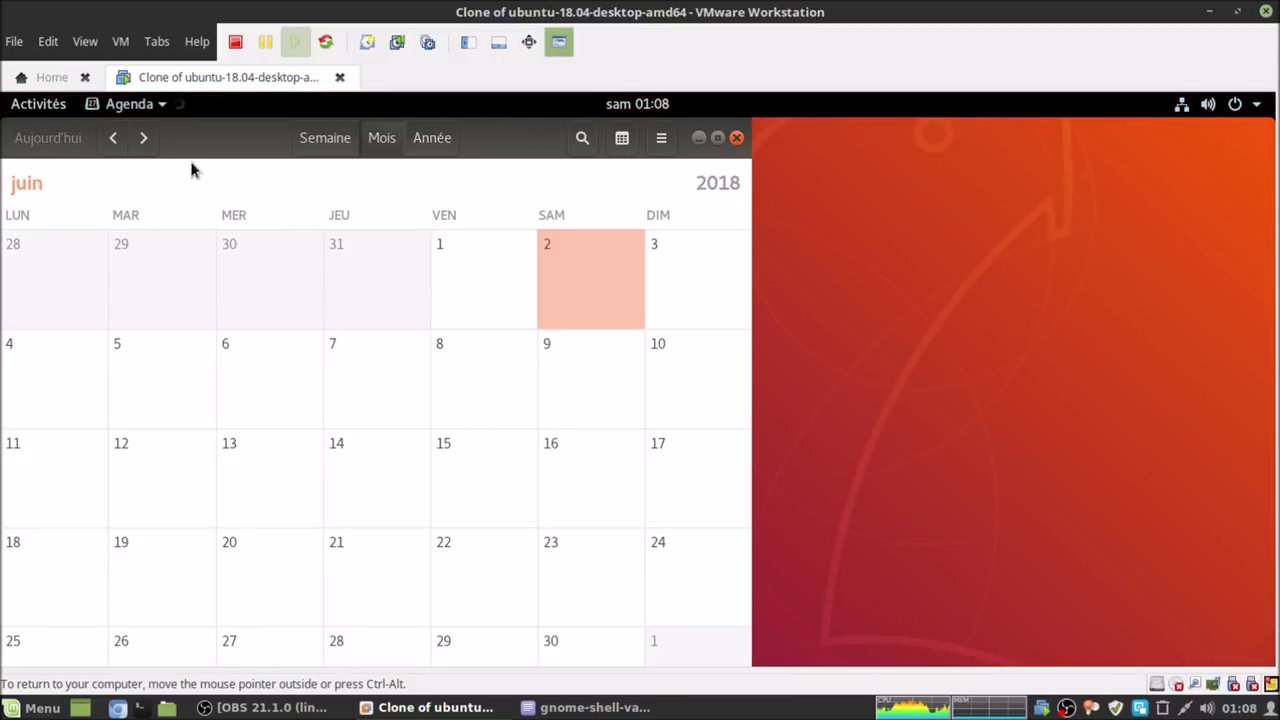
Bring the Agenda window back from the overview and reposition it near the middle of the desktop, against the top bar.
left_click(58, 107)
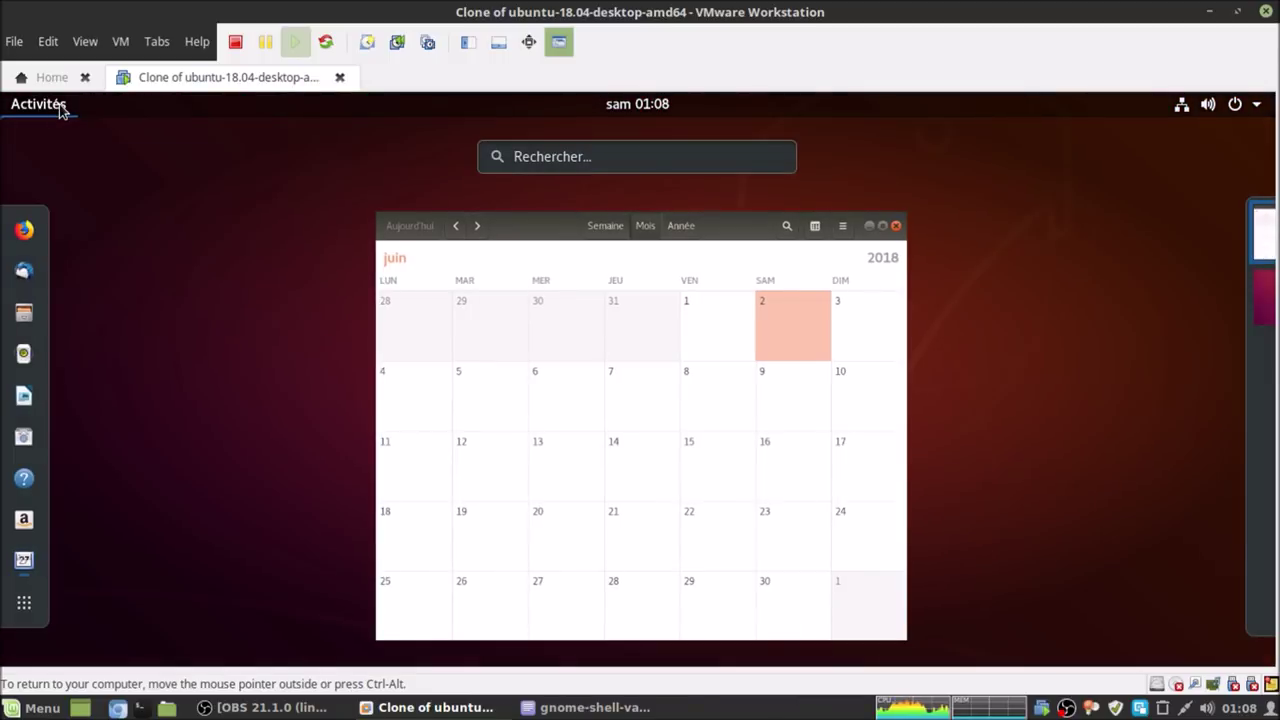
left_click(569, 331)
left_click(716, 146)
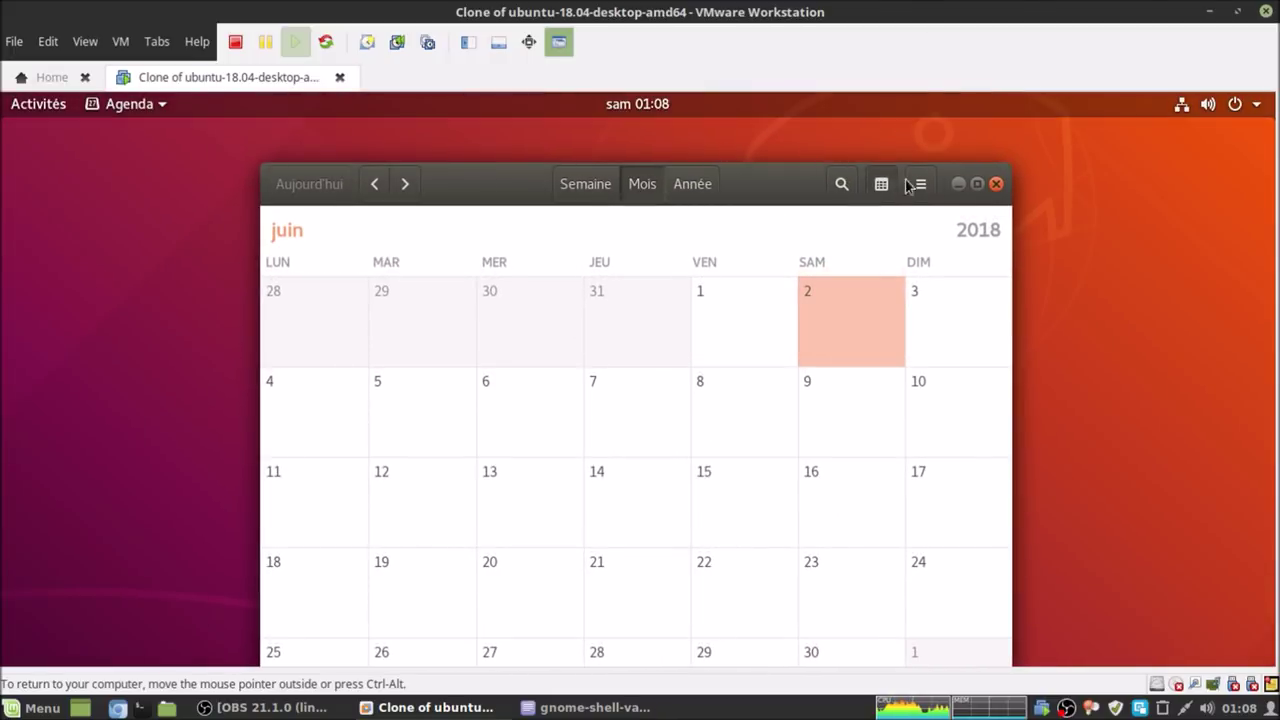
left_click(978, 183)
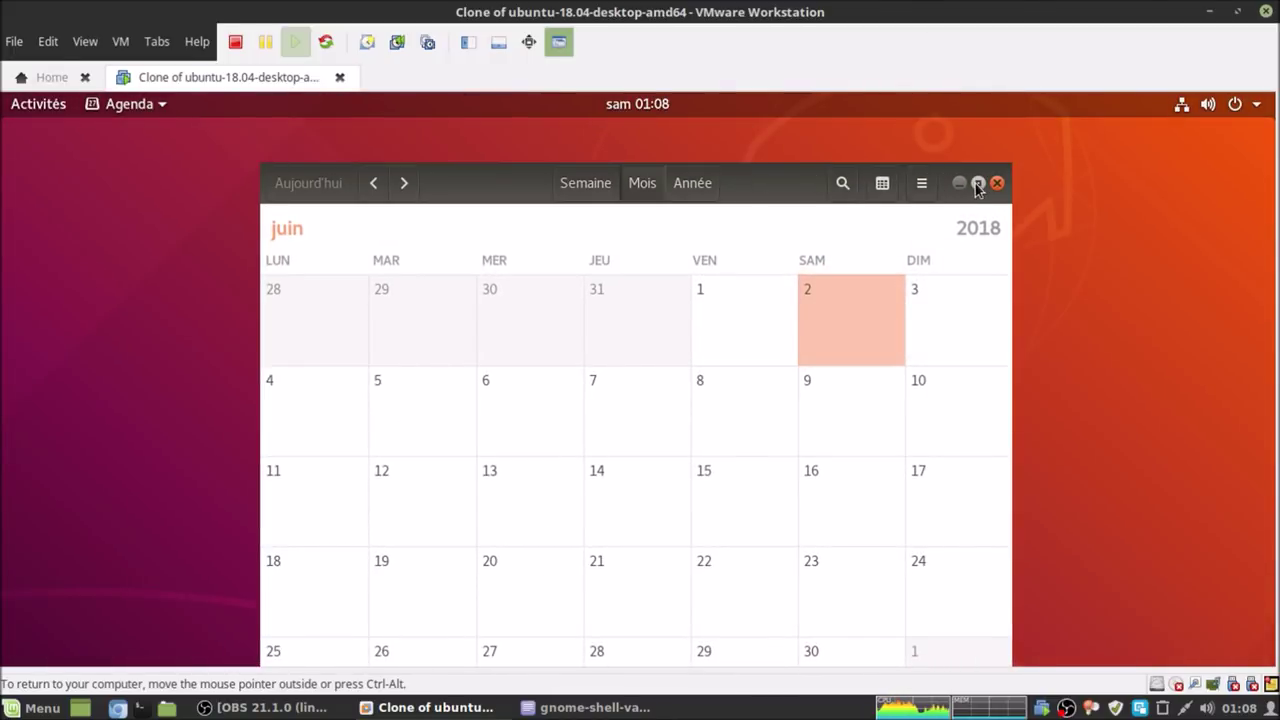
left_click_drag(787, 193, 783, 153)
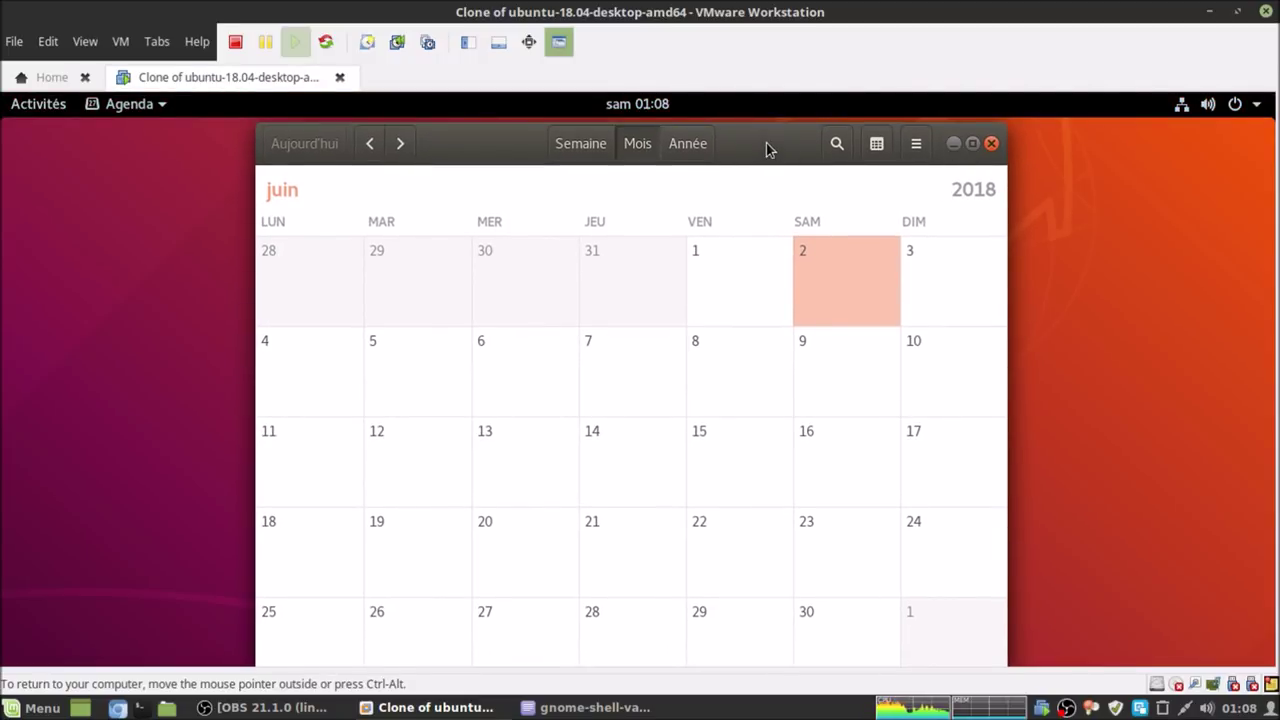
left_click_drag(767, 150, 762, 131)
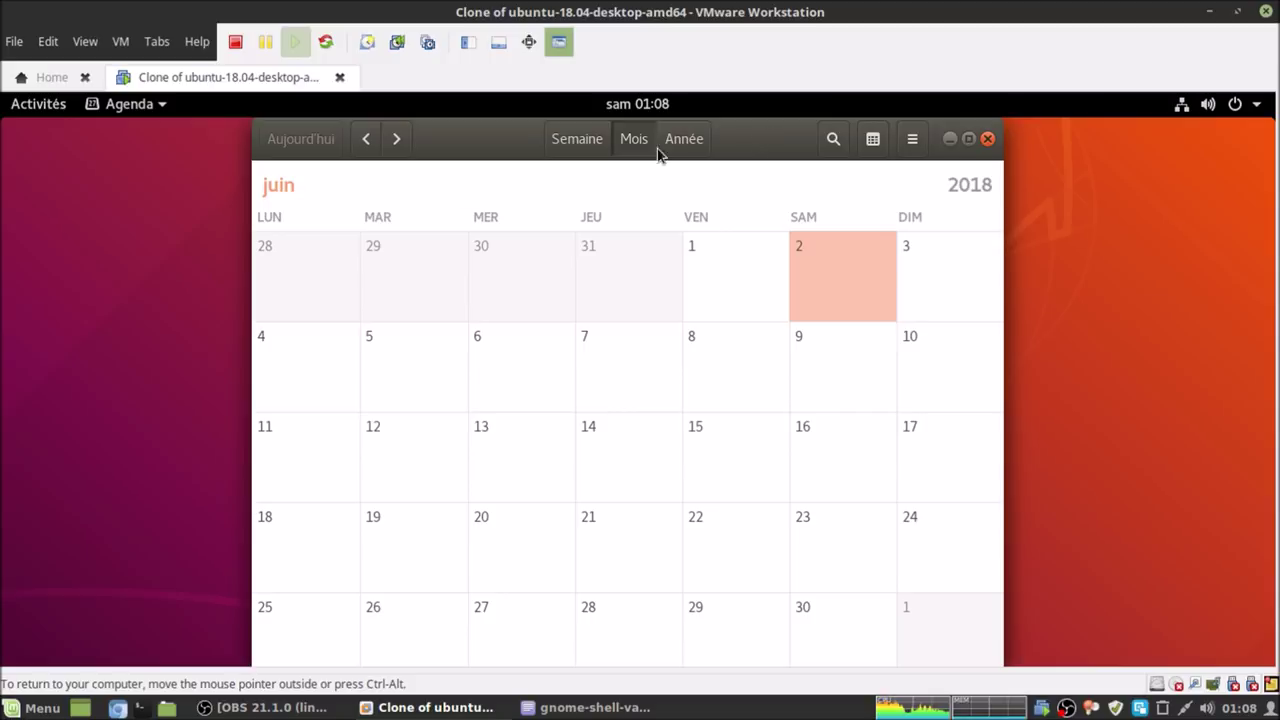
Open the Cartes application to view its map, then close both Cartes and Agenda.
left_click(51, 109)
left_click(24, 602)
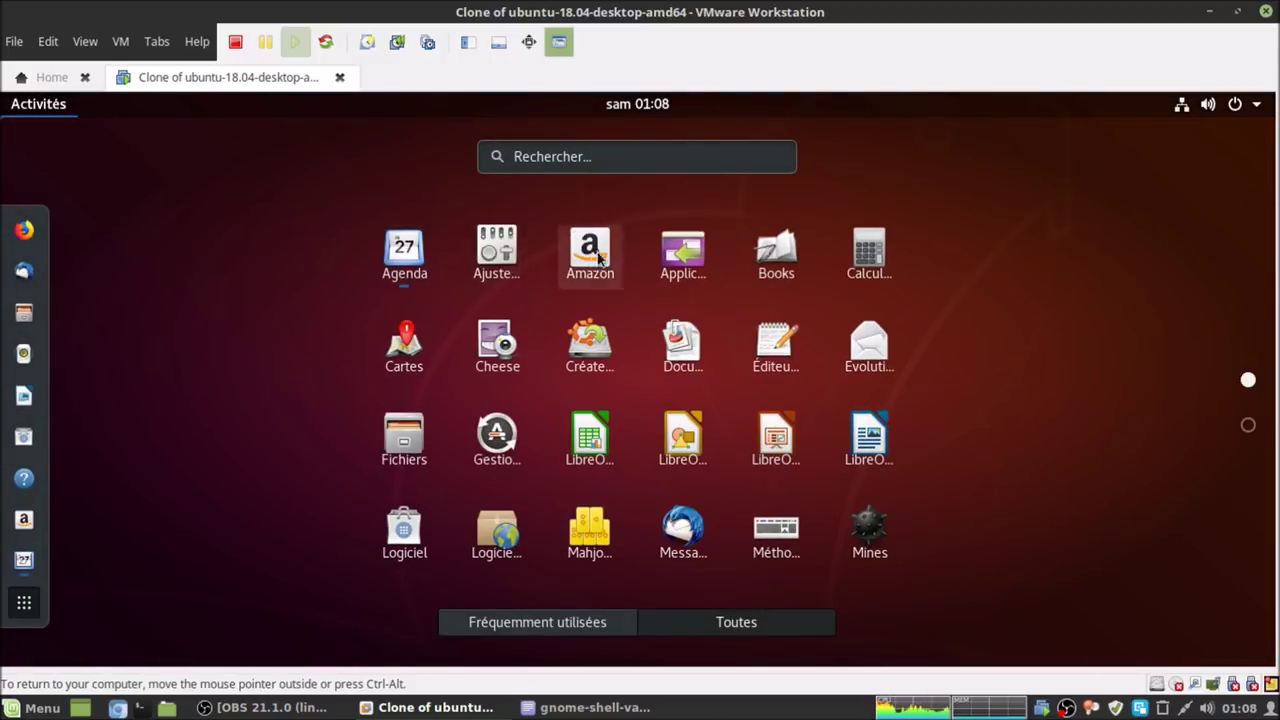
left_click(418, 338)
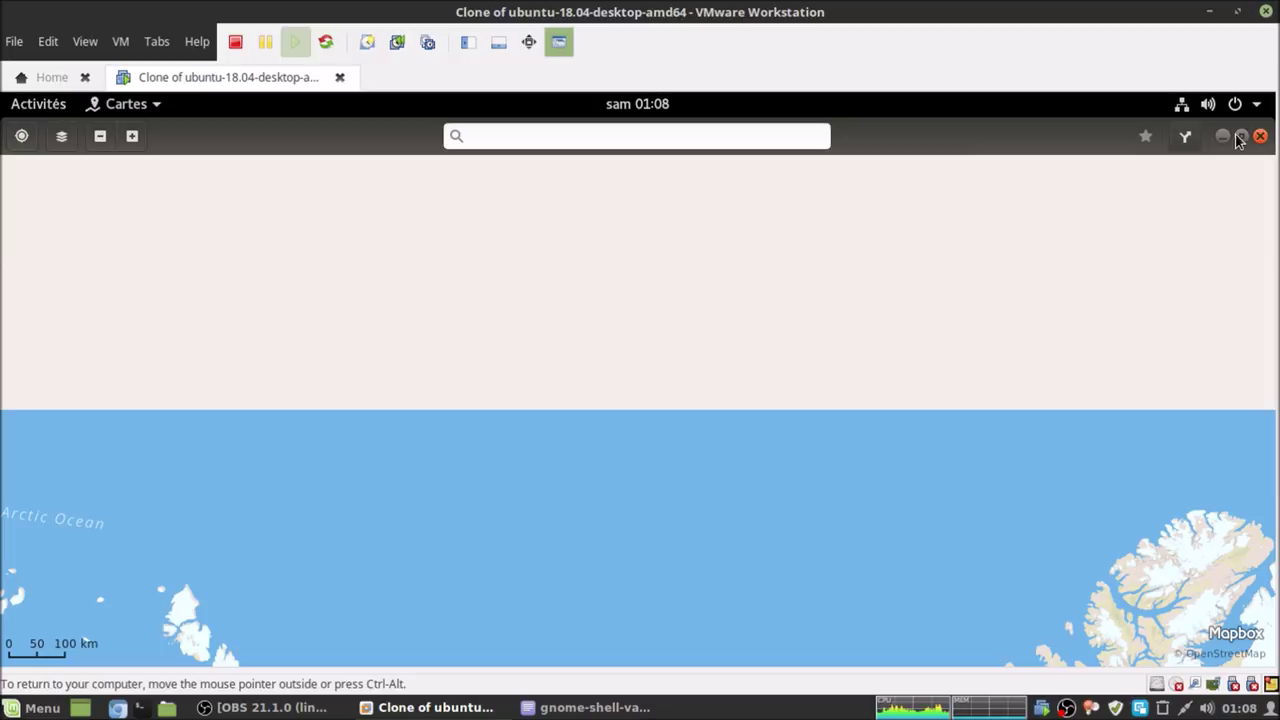
left_click(1261, 138)
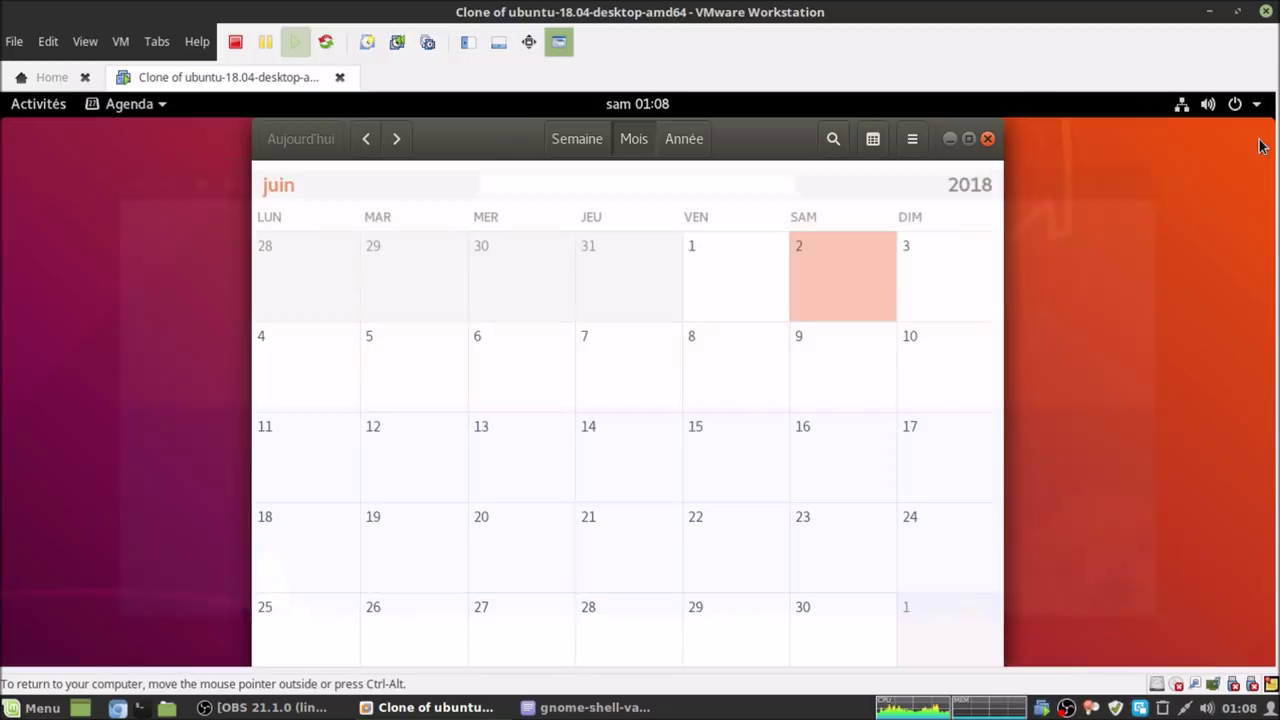
left_click(988, 140)
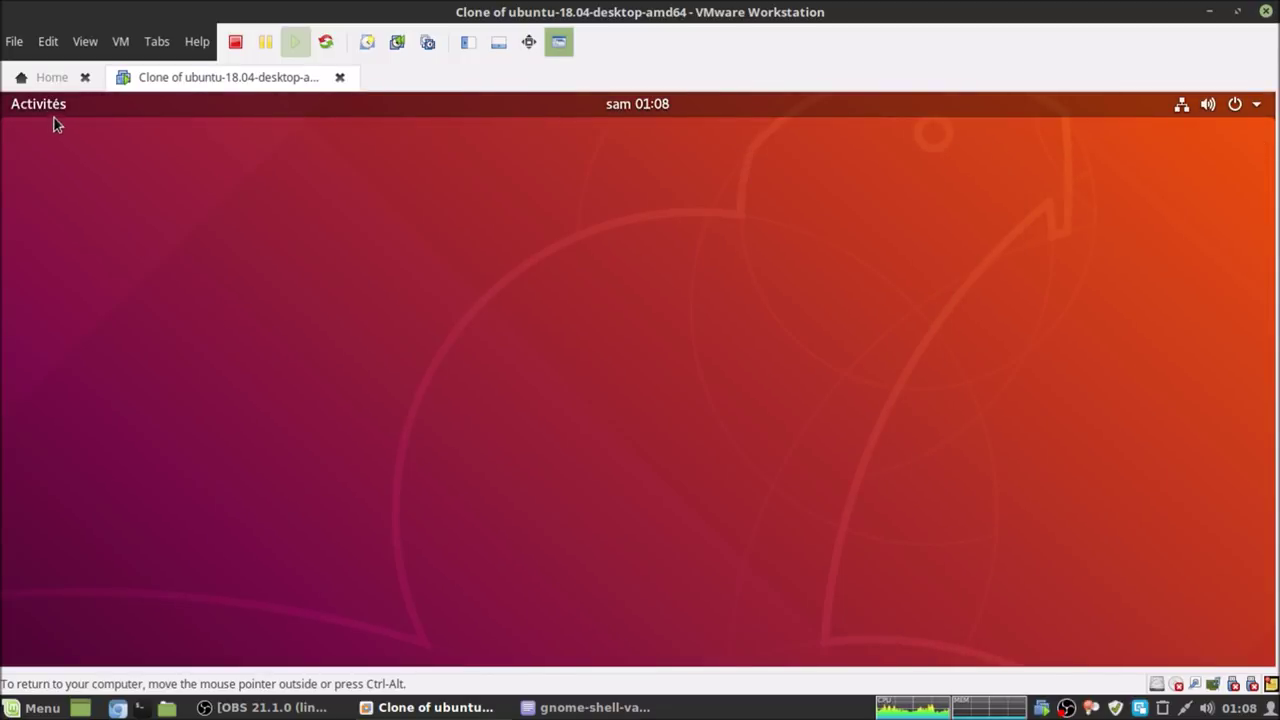
Open the Documents application from the full application list.
left_click(47, 110)
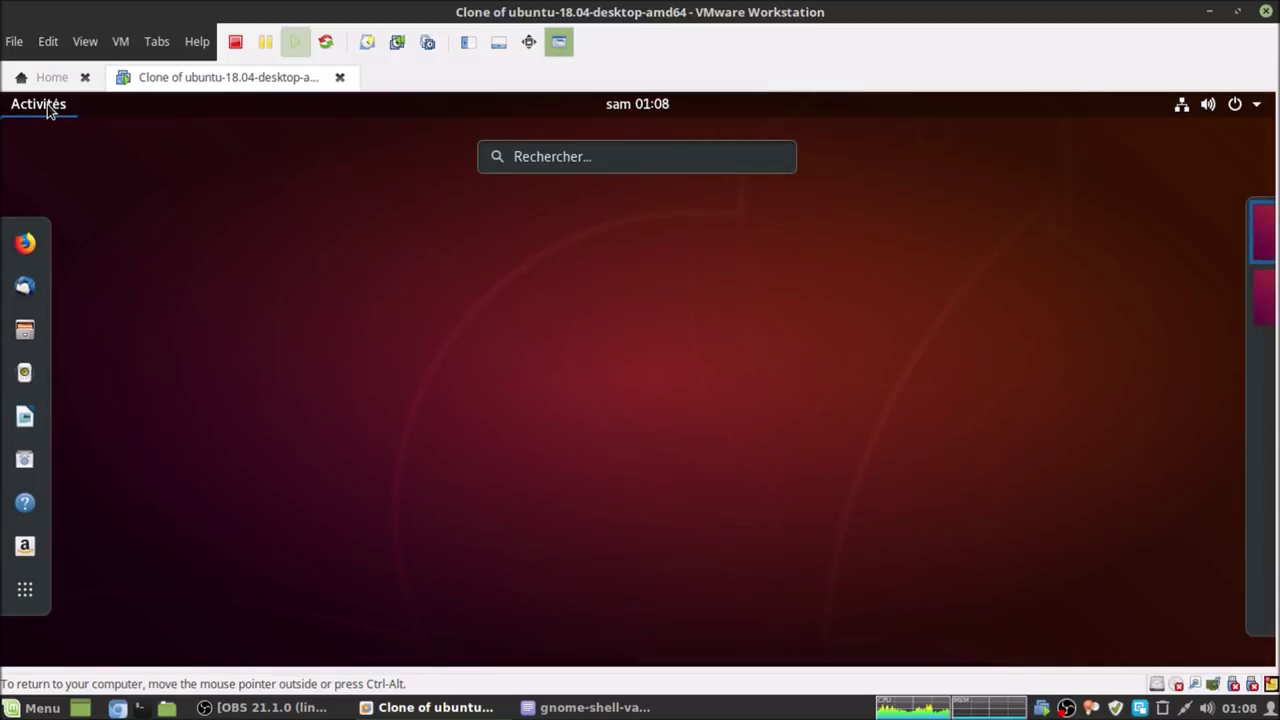
left_click(25, 589)
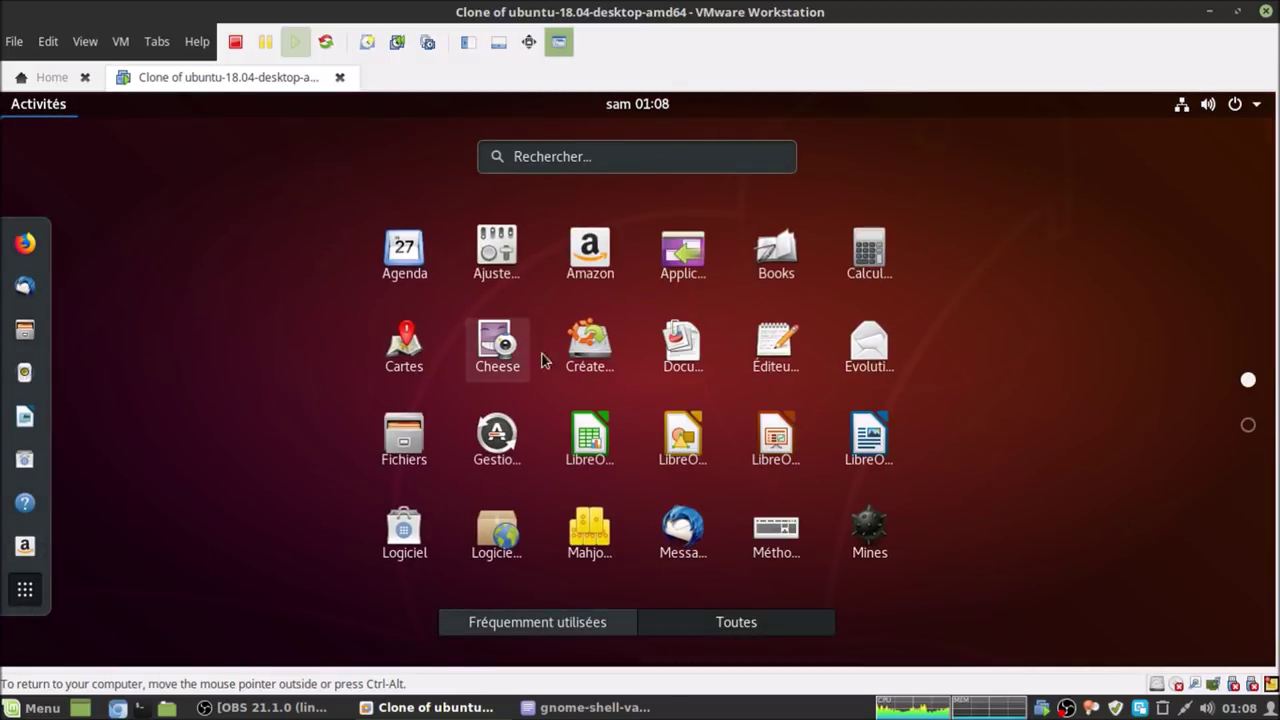
left_click(688, 348)
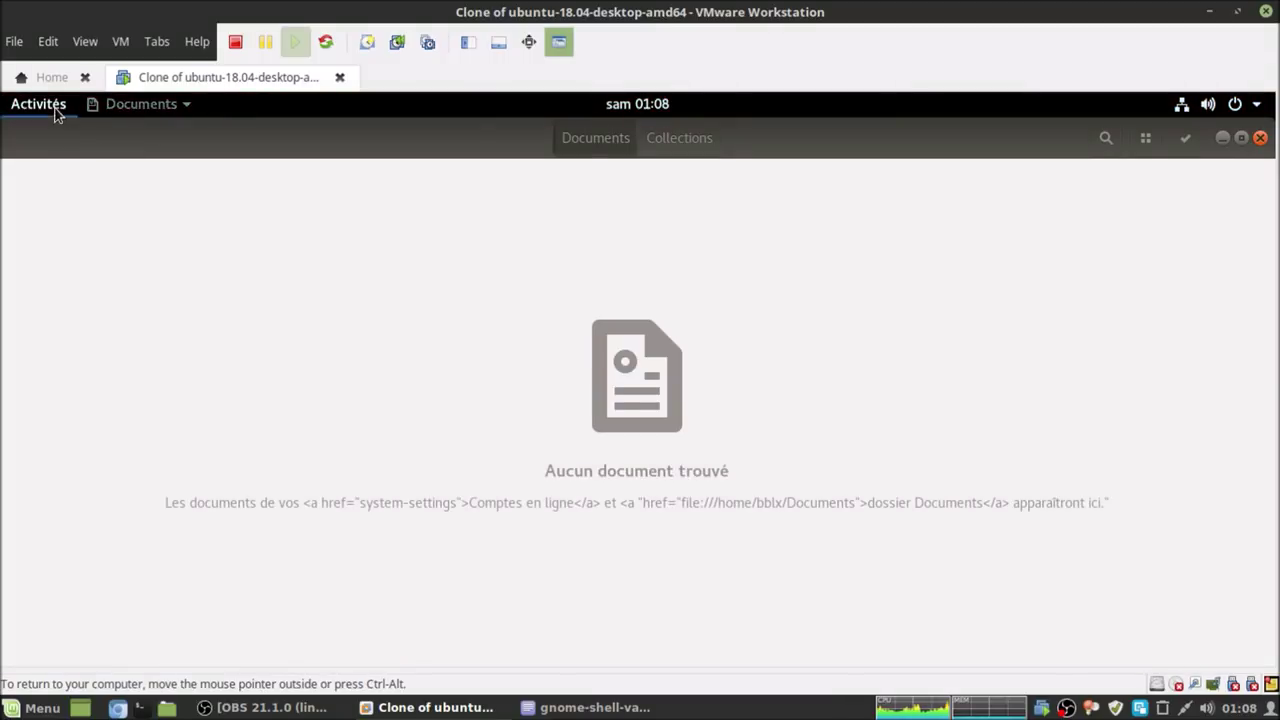
Open the Evolution mail application and close the Documents window behind it.
left_click(56, 110)
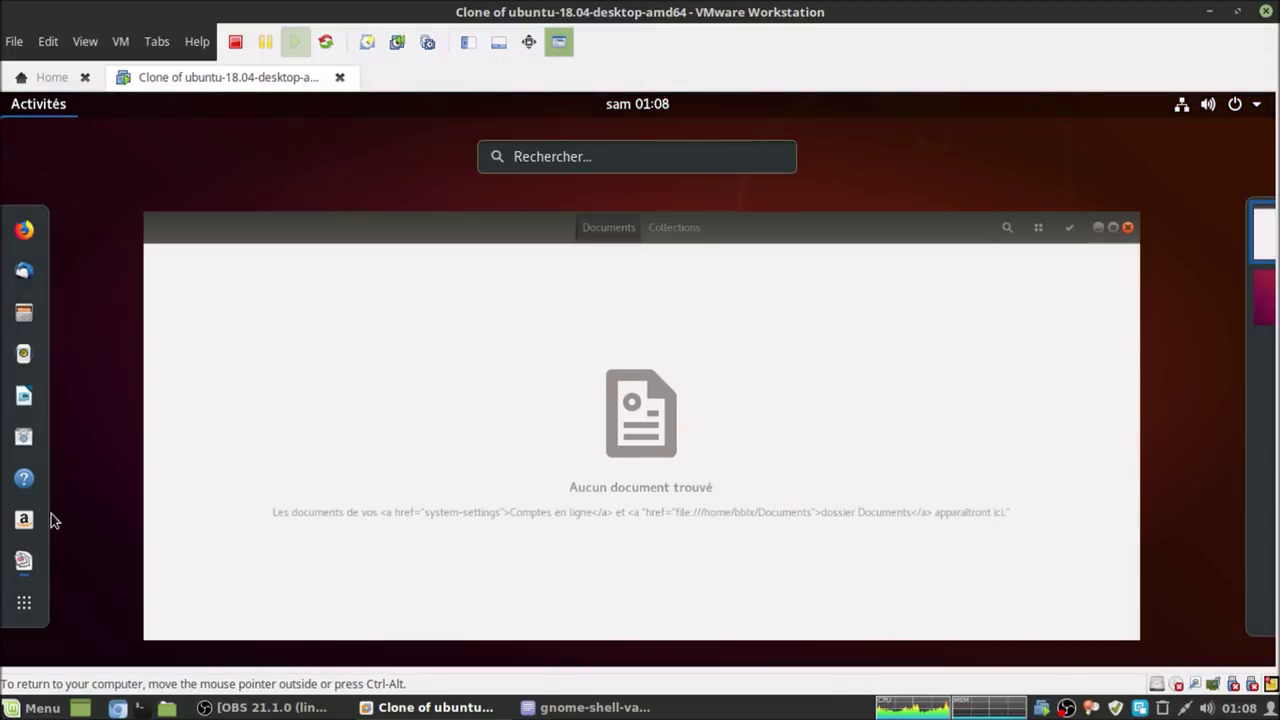
left_click(24, 602)
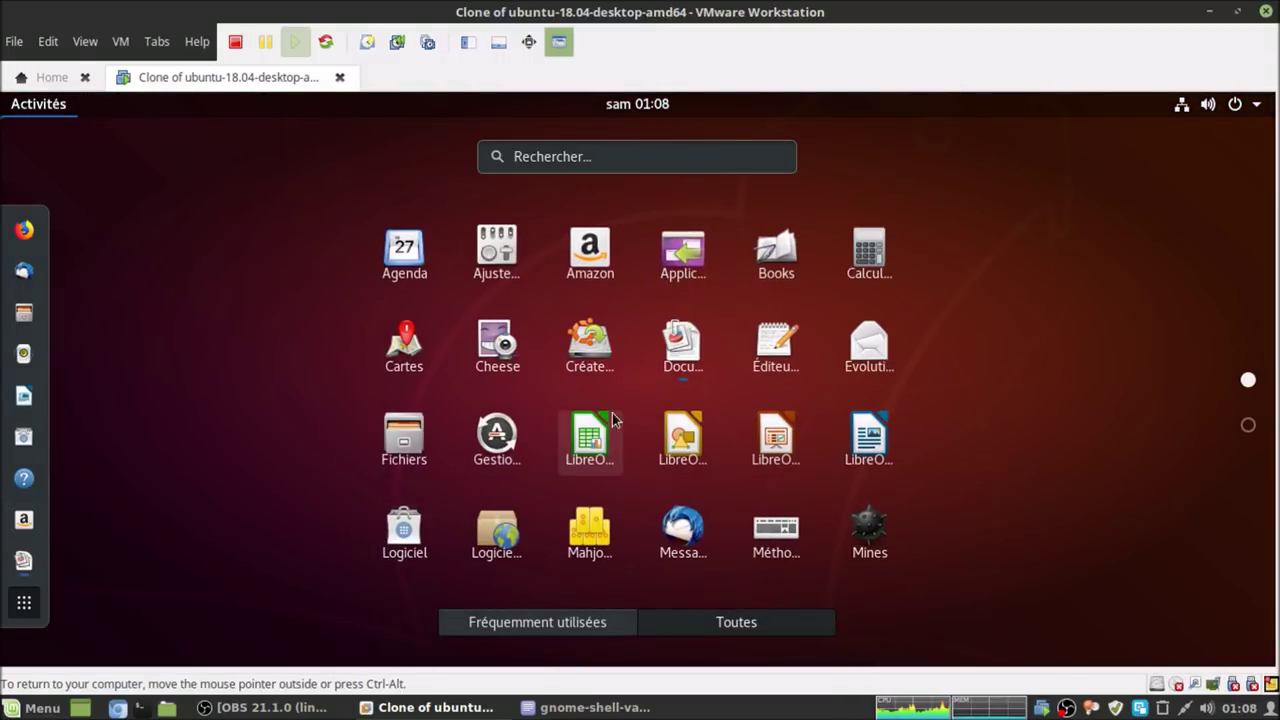
left_click(862, 340)
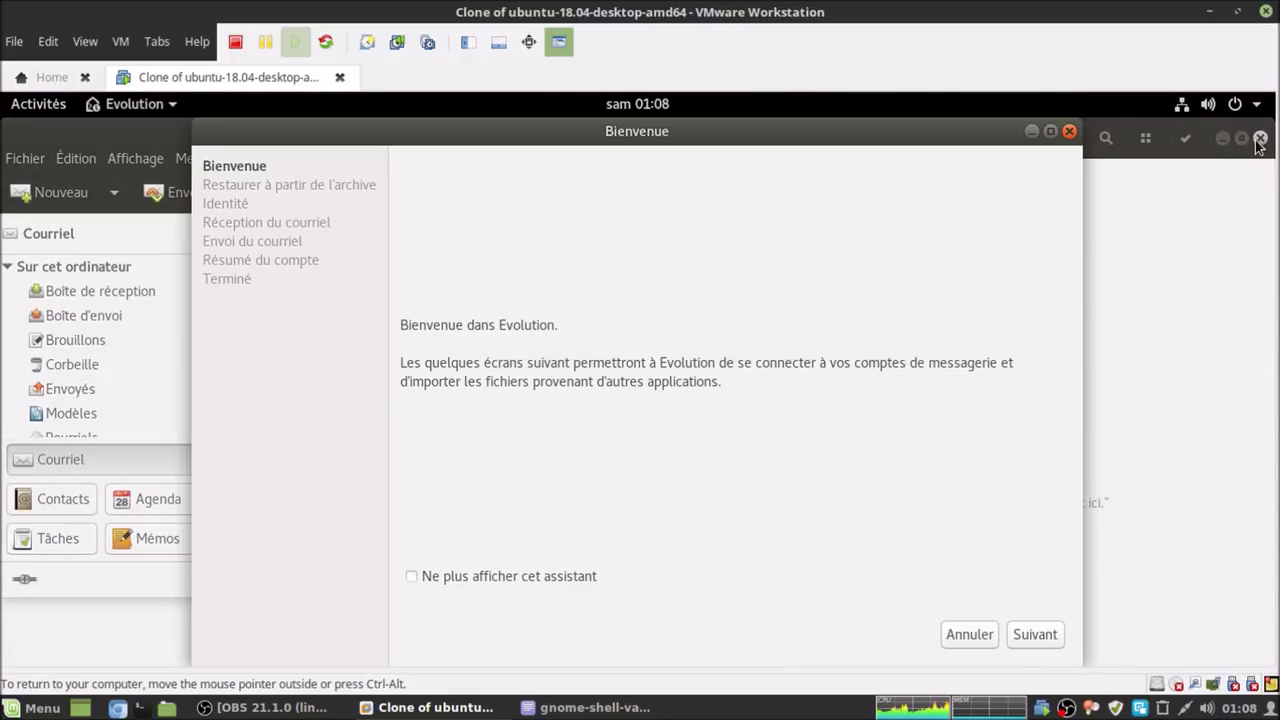
left_click(1259, 139)
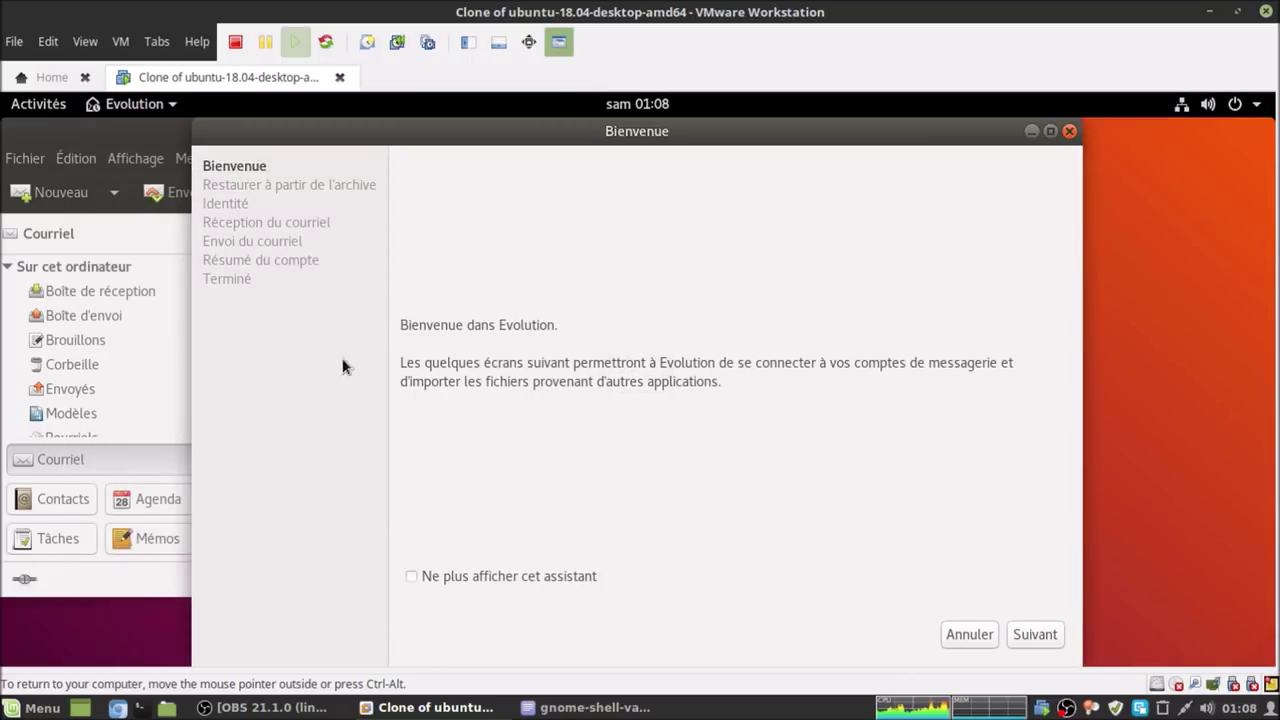
Cancel Evolution's welcome assistant, look at the mail window, and close Evolution.
left_click(144, 136)
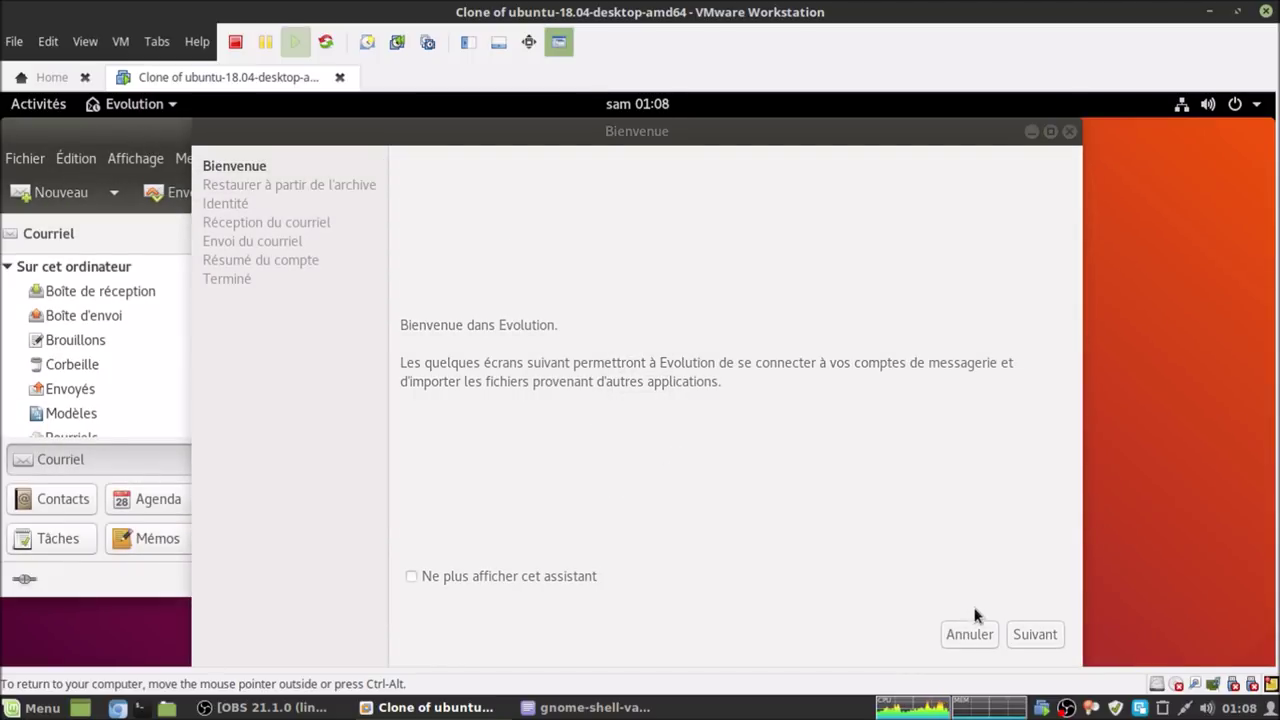
left_click(979, 634)
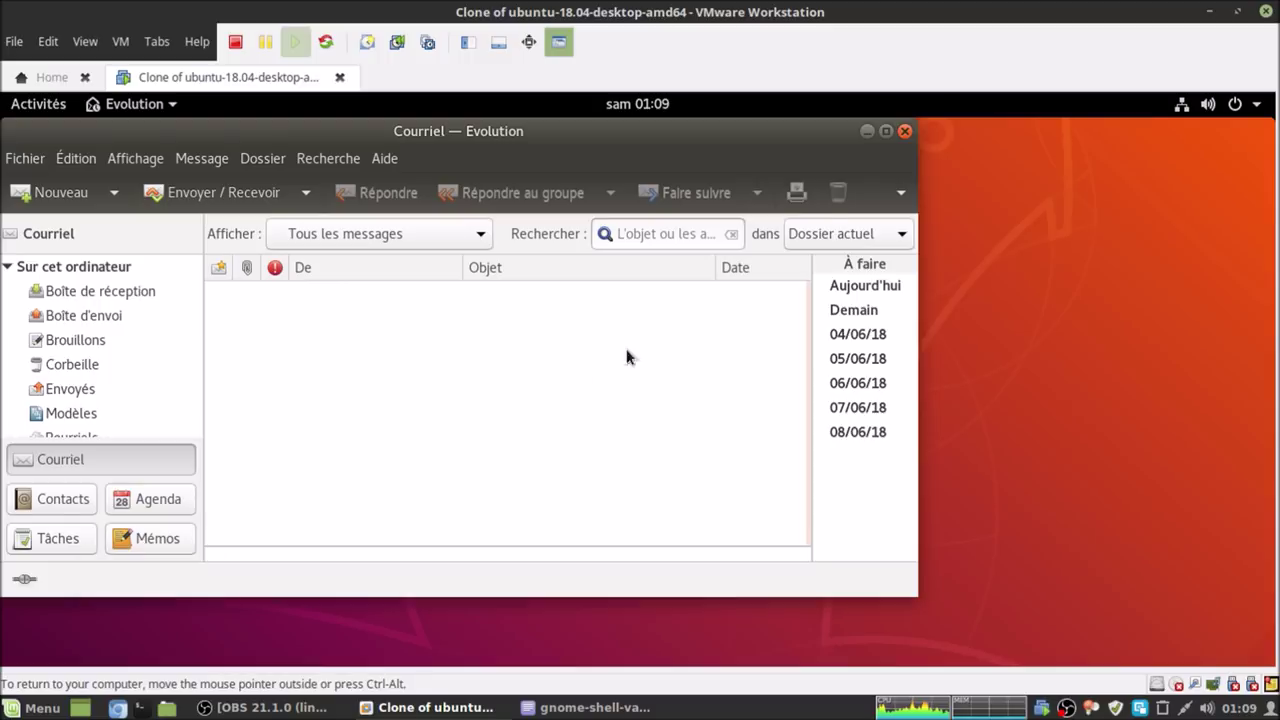
left_click(904, 131)
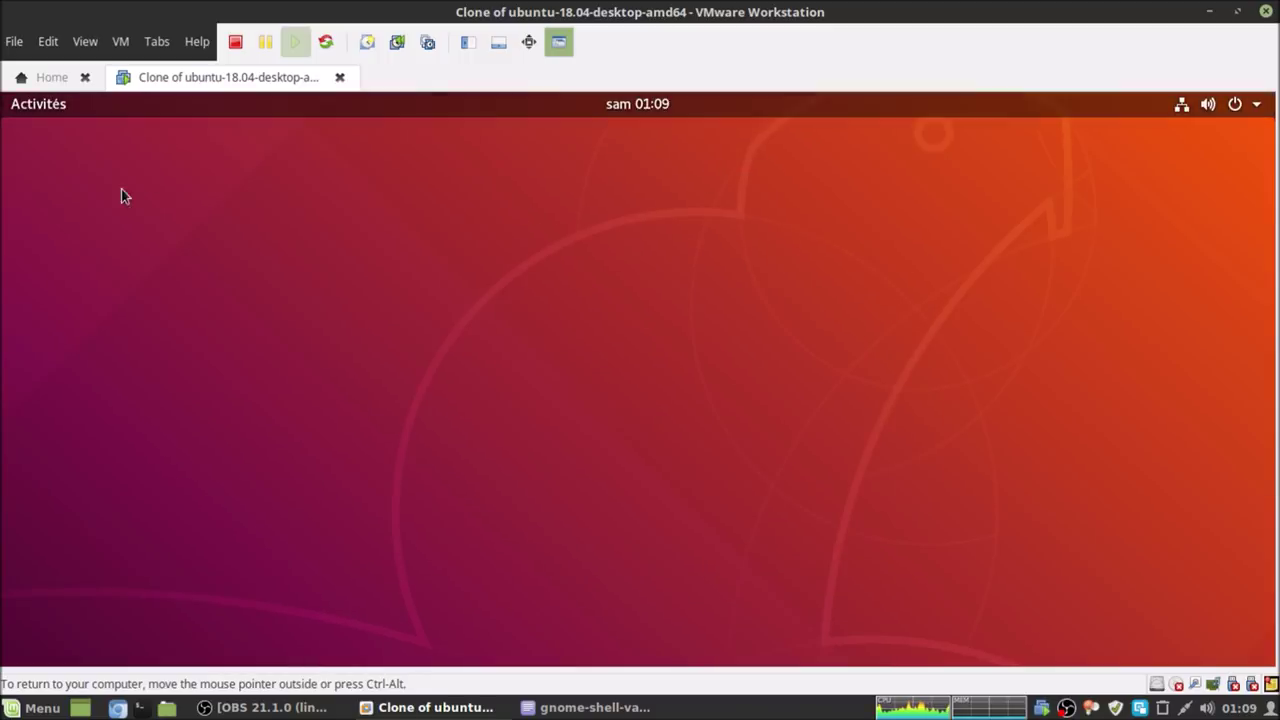
Open the Musique application from the second page of the application list.
left_click(40, 106)
left_click(22, 589)
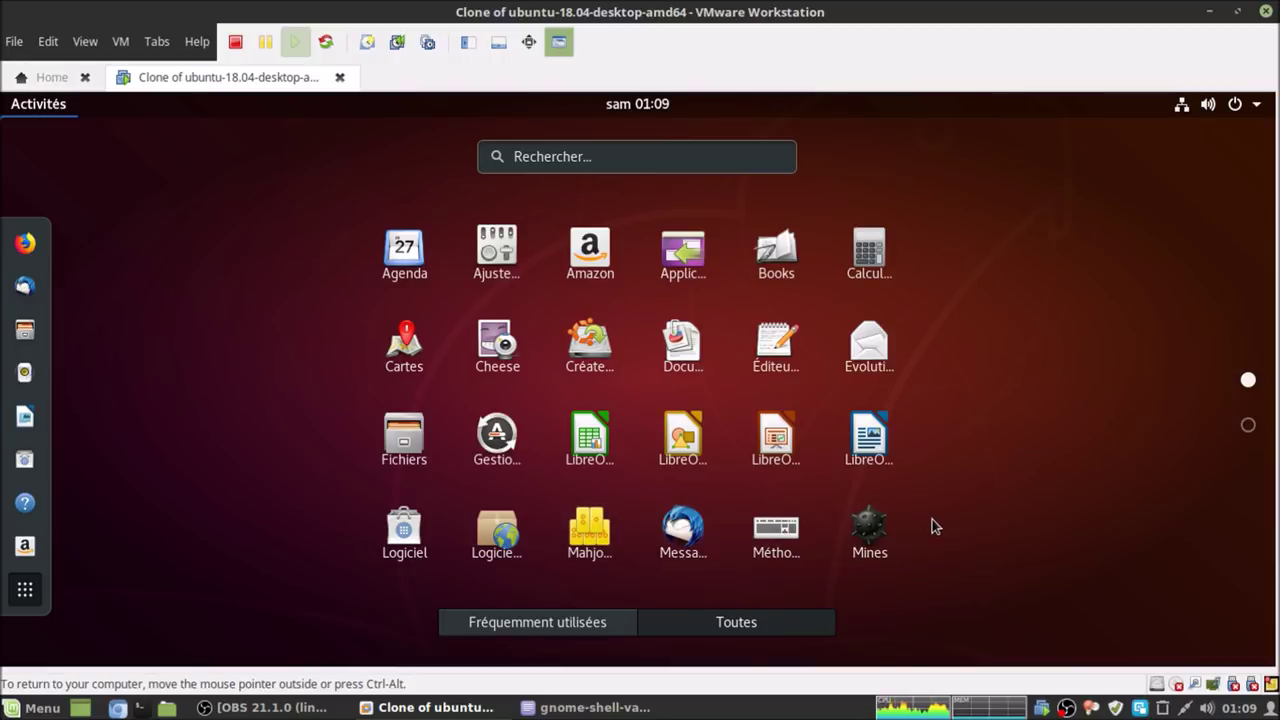
scroll(931, 526, "down", 1)
left_click(497, 256)
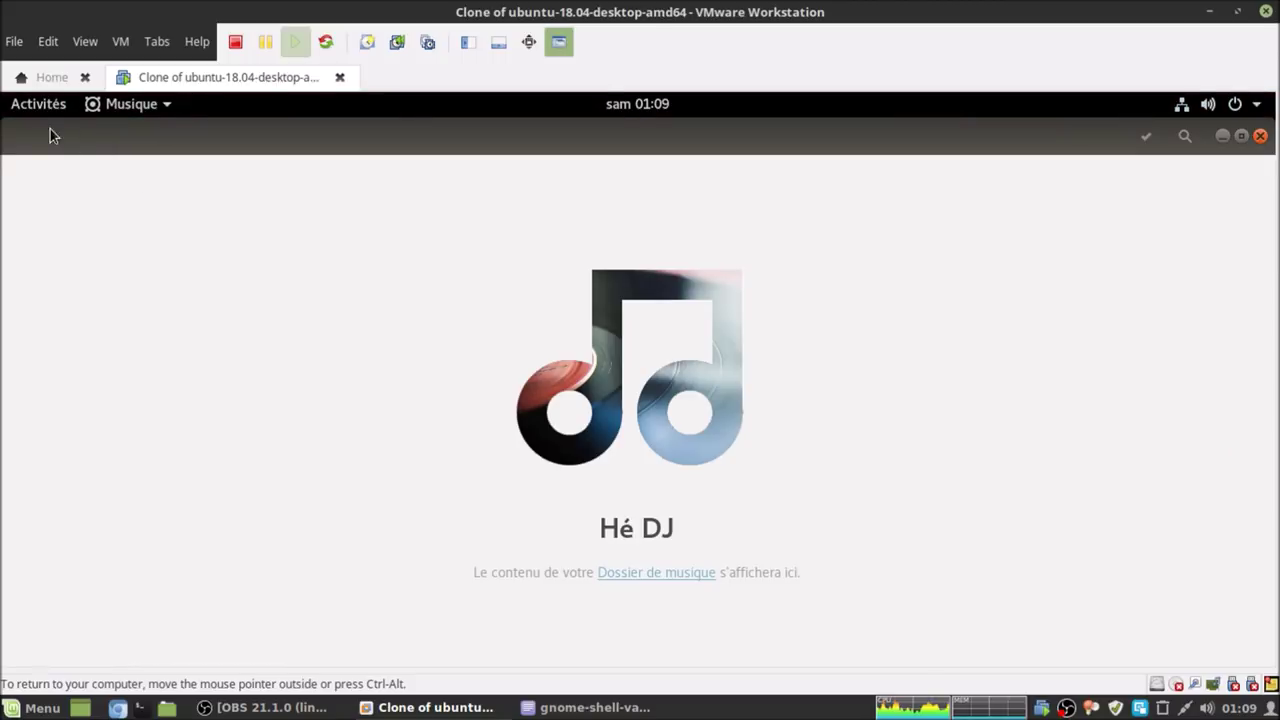
Open the Photos application from the second page of the application list, leaving Musique running.
left_click(38, 106)
left_click(22, 603)
scroll(553, 470, "down", 1)
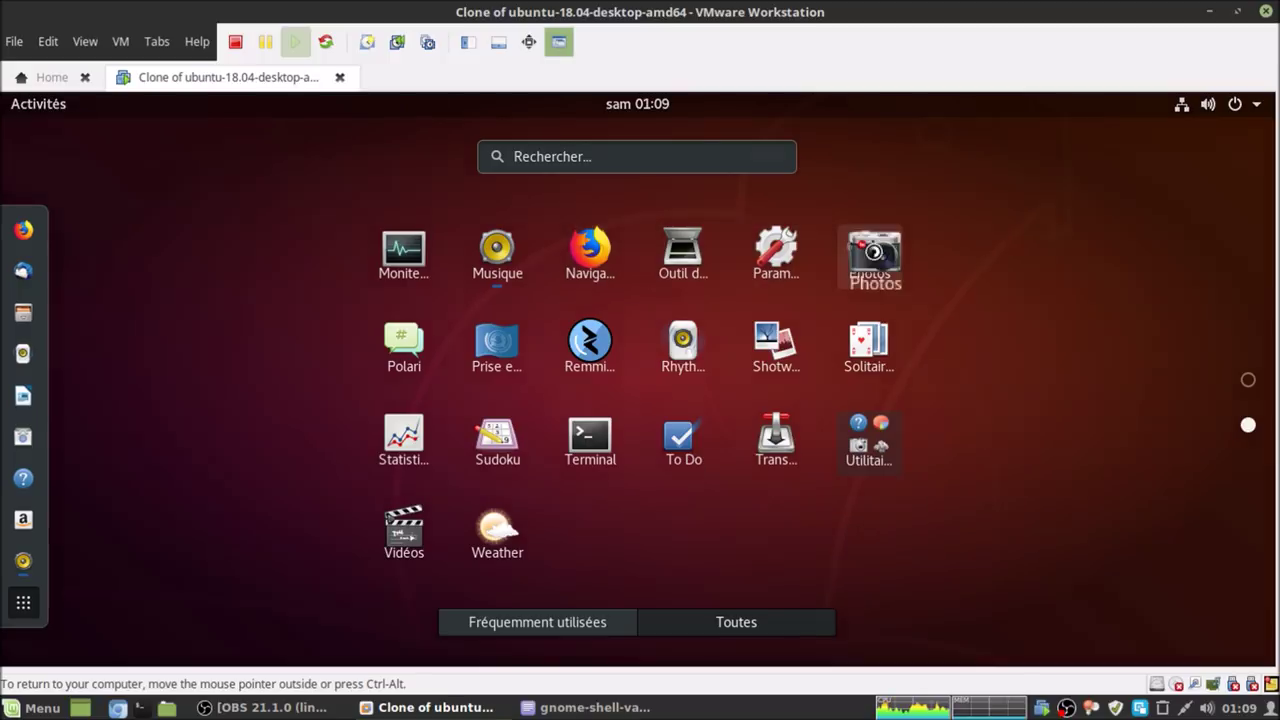
left_click(872, 256)
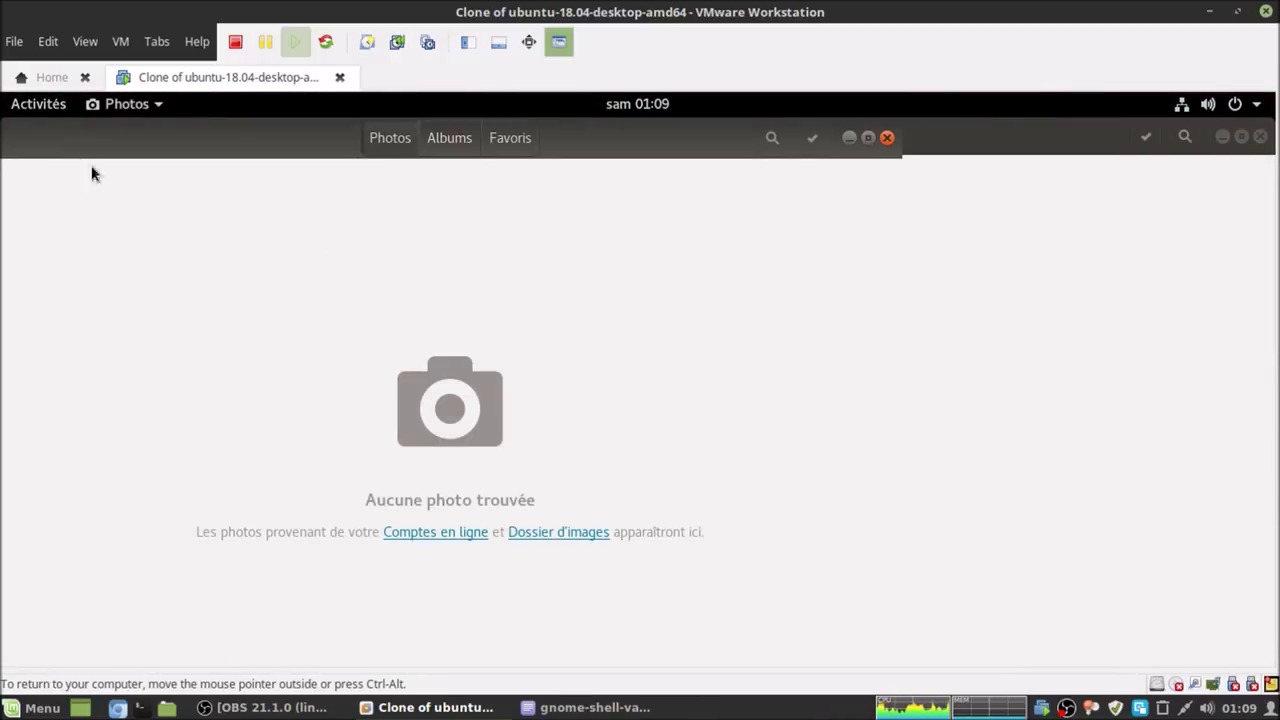
Open the Polari application and close the Musique and Photos windows behind it.
left_click(49, 108)
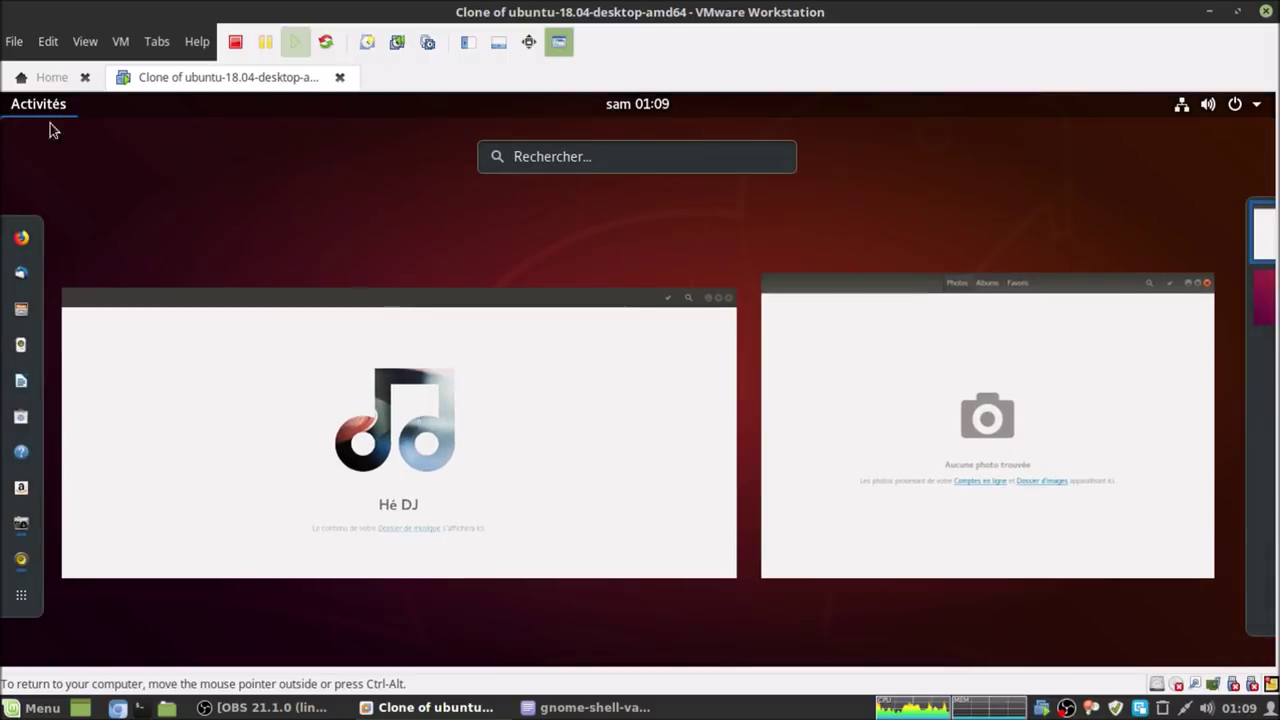
left_click(21, 598)
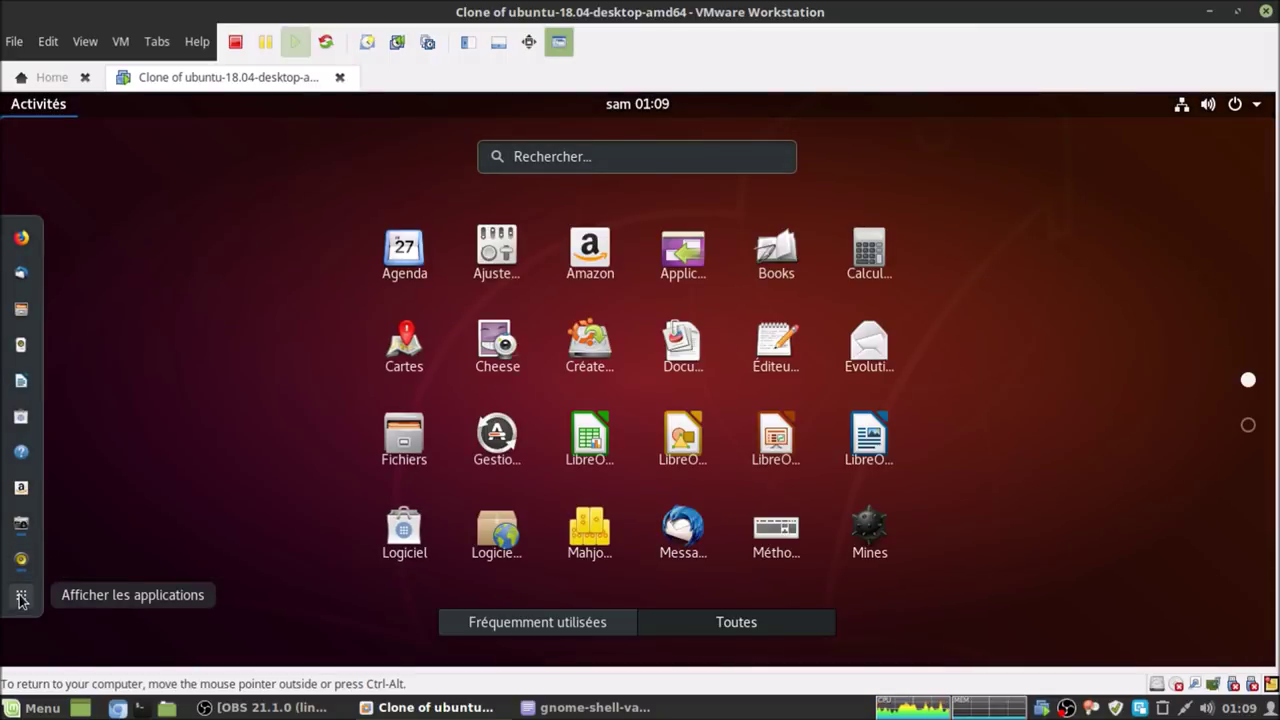
scroll(617, 412, "down", 1)
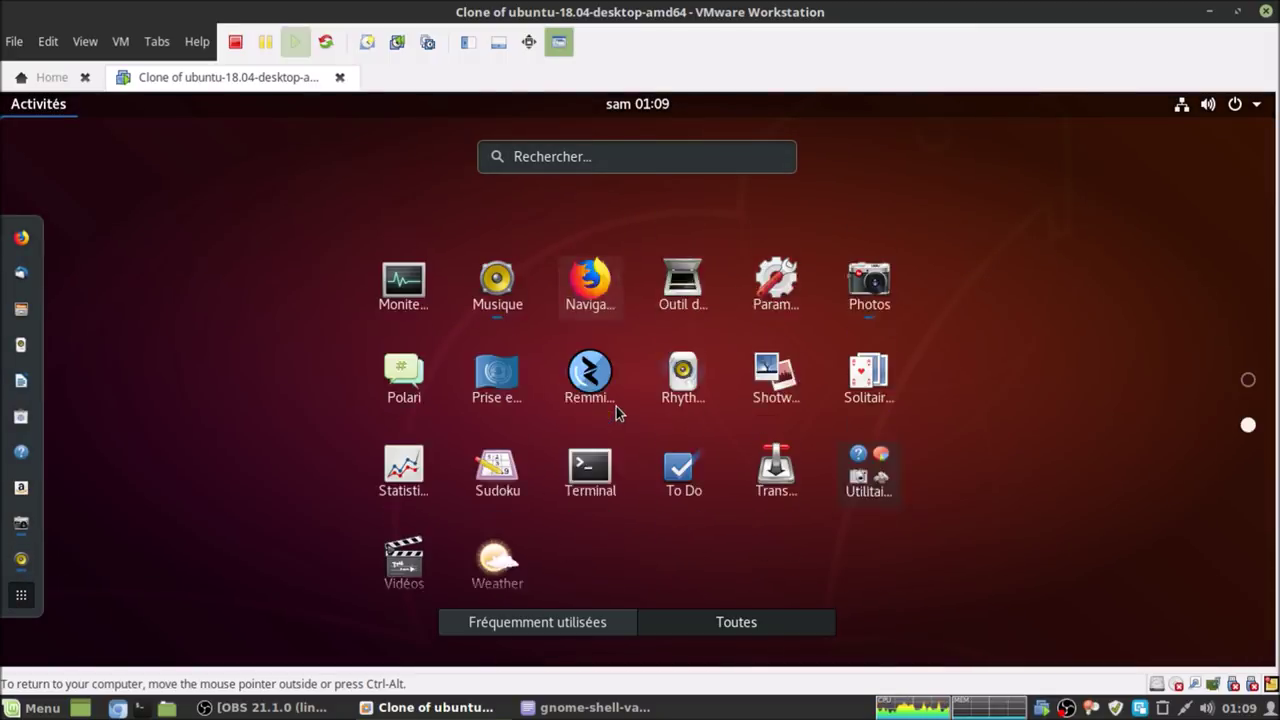
left_click(425, 348)
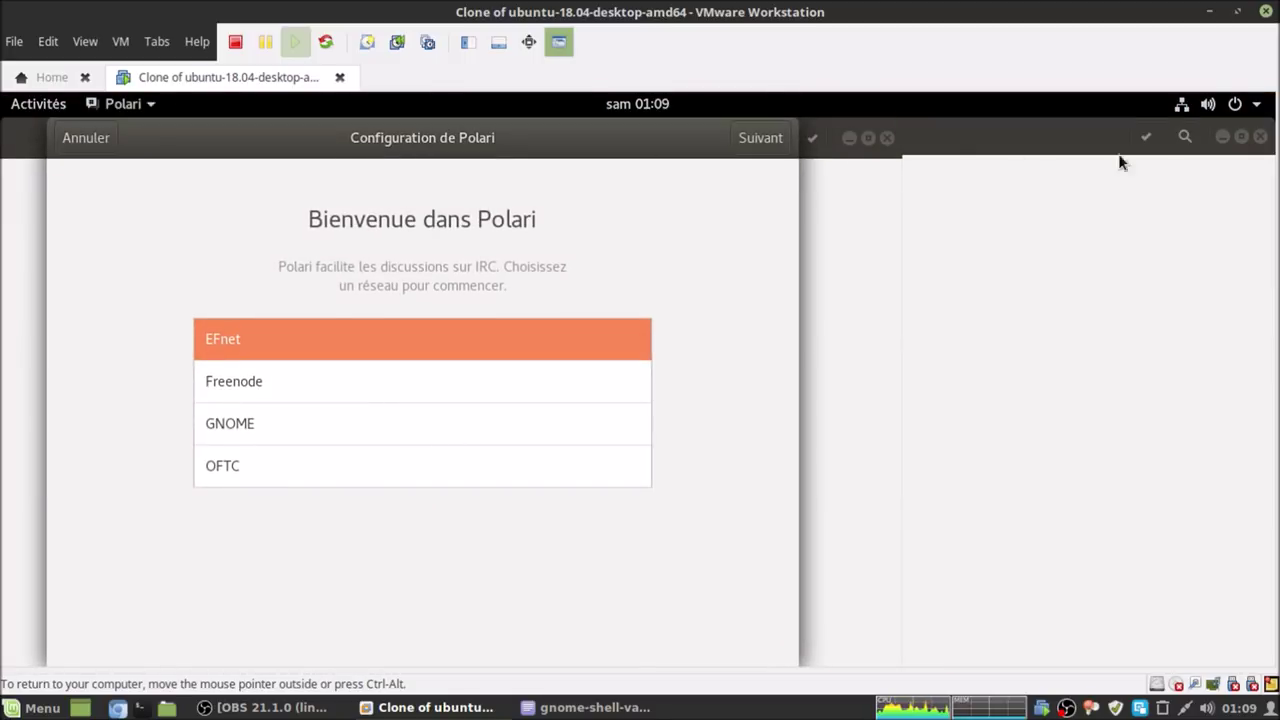
left_click(1261, 137)
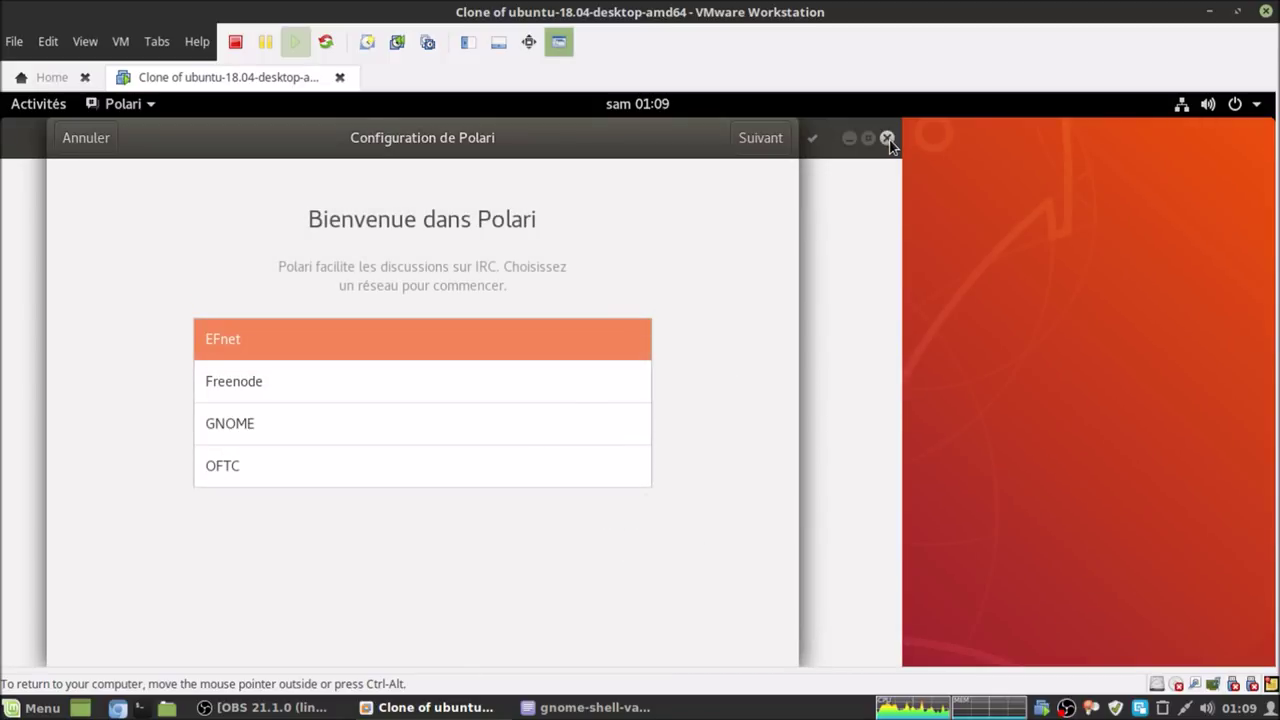
left_click(888, 140)
Cancel Polari's initial network configuration and quit Polari instead of letting it run in the background.
left_click(106, 139)
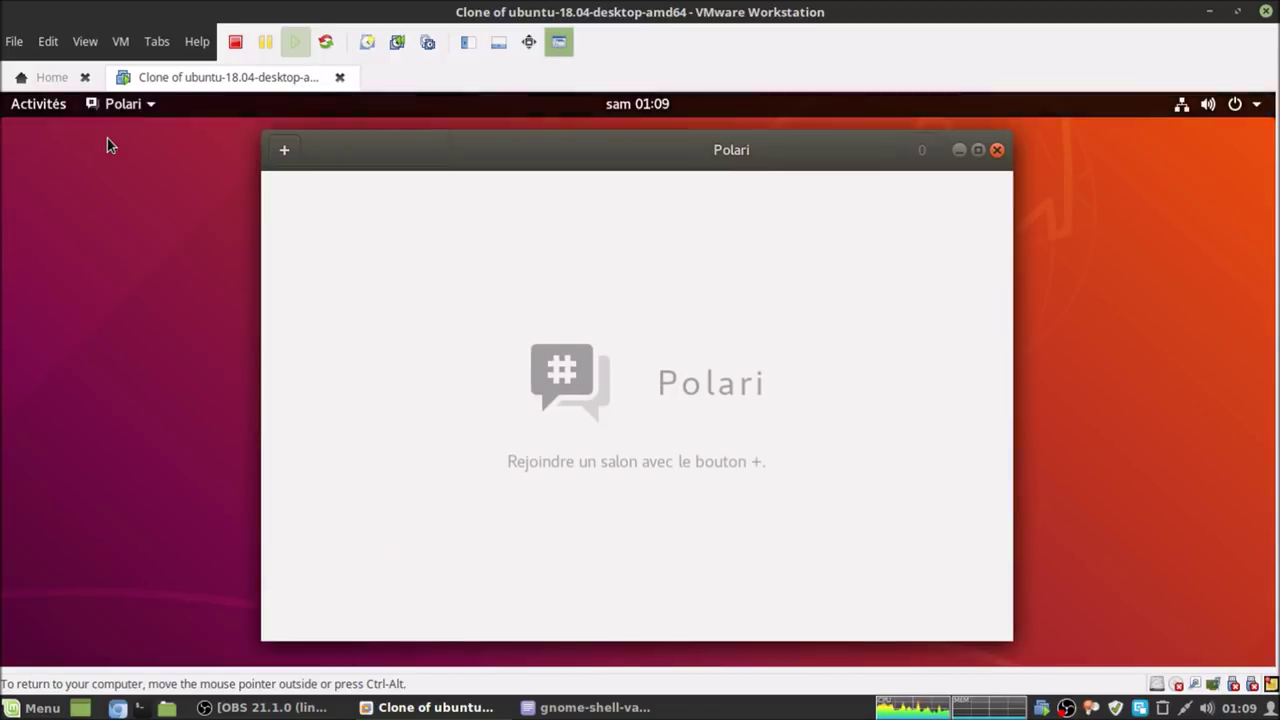
left_click(997, 152)
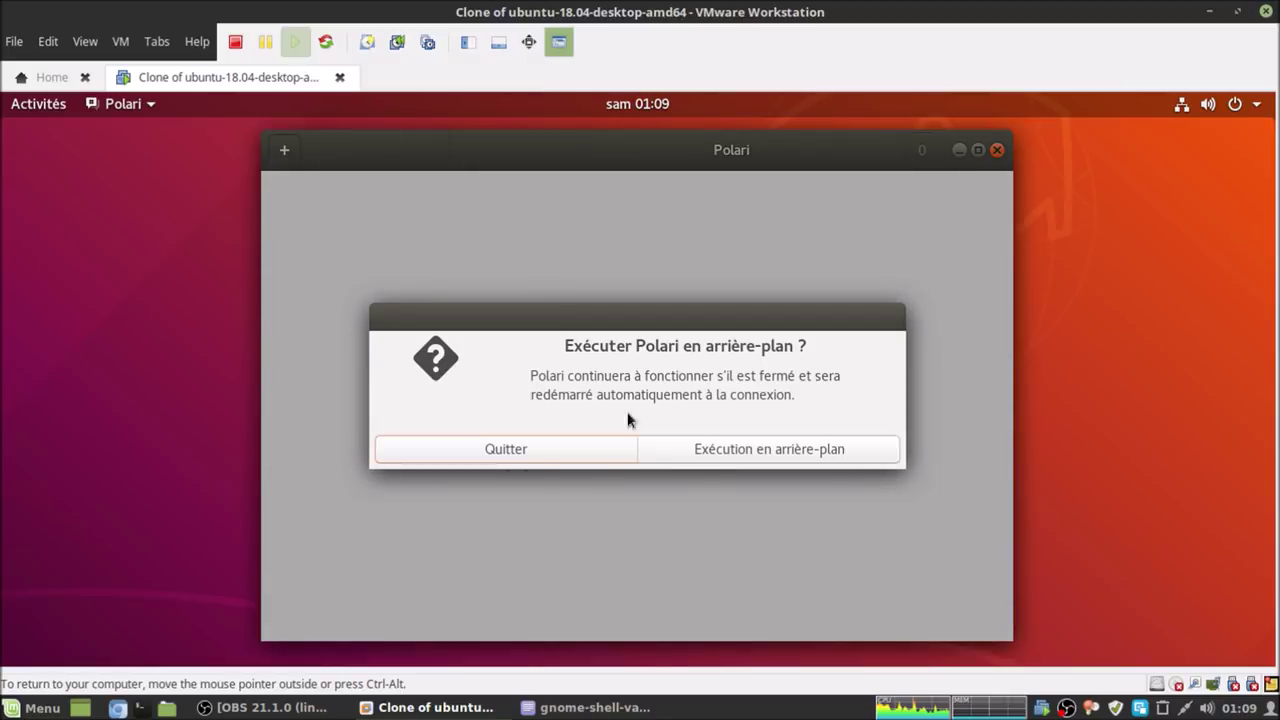
left_click(603, 449)
Open the Weather application from the second page of the full application list.
left_click(44, 108)
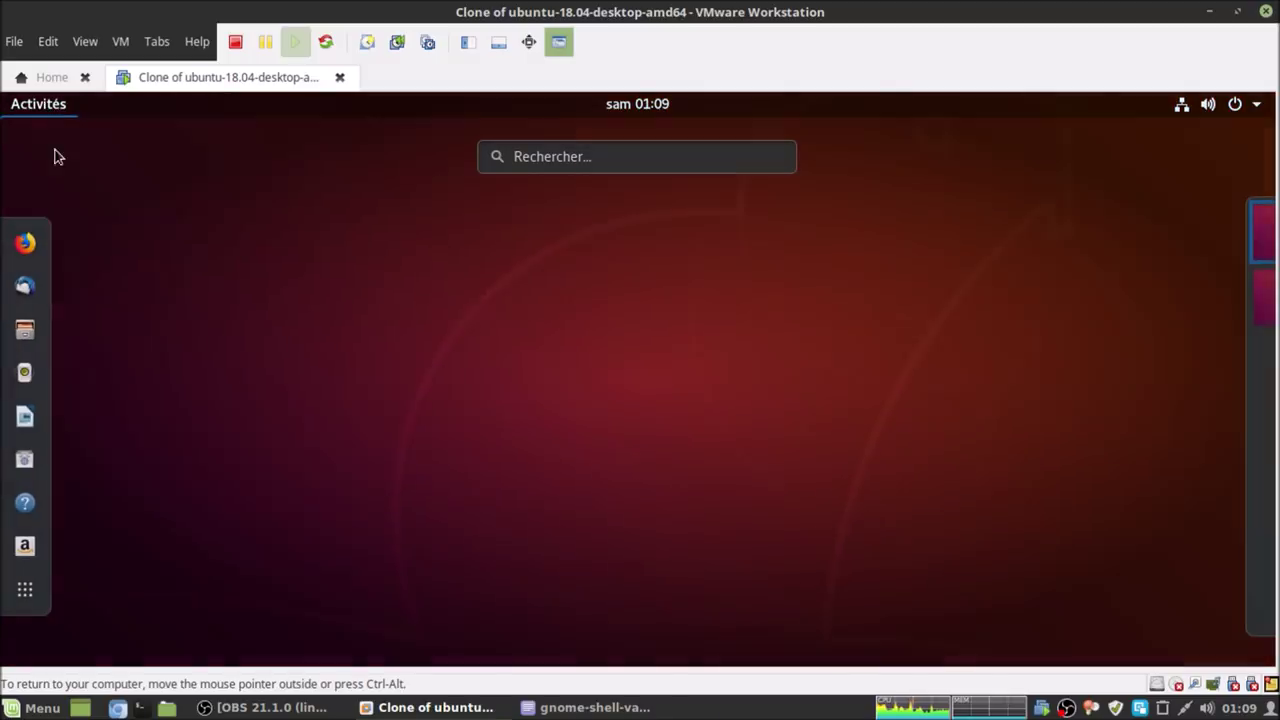
left_click(25, 590)
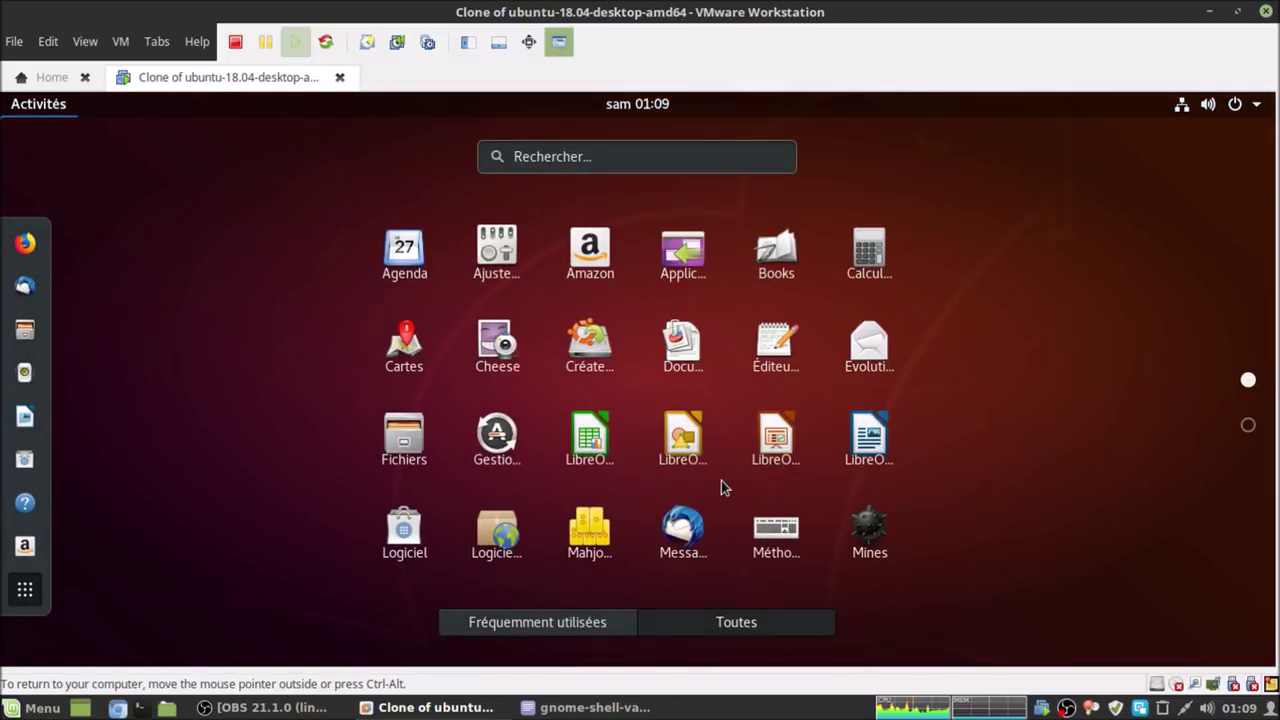
scroll(721, 480, "down", 1)
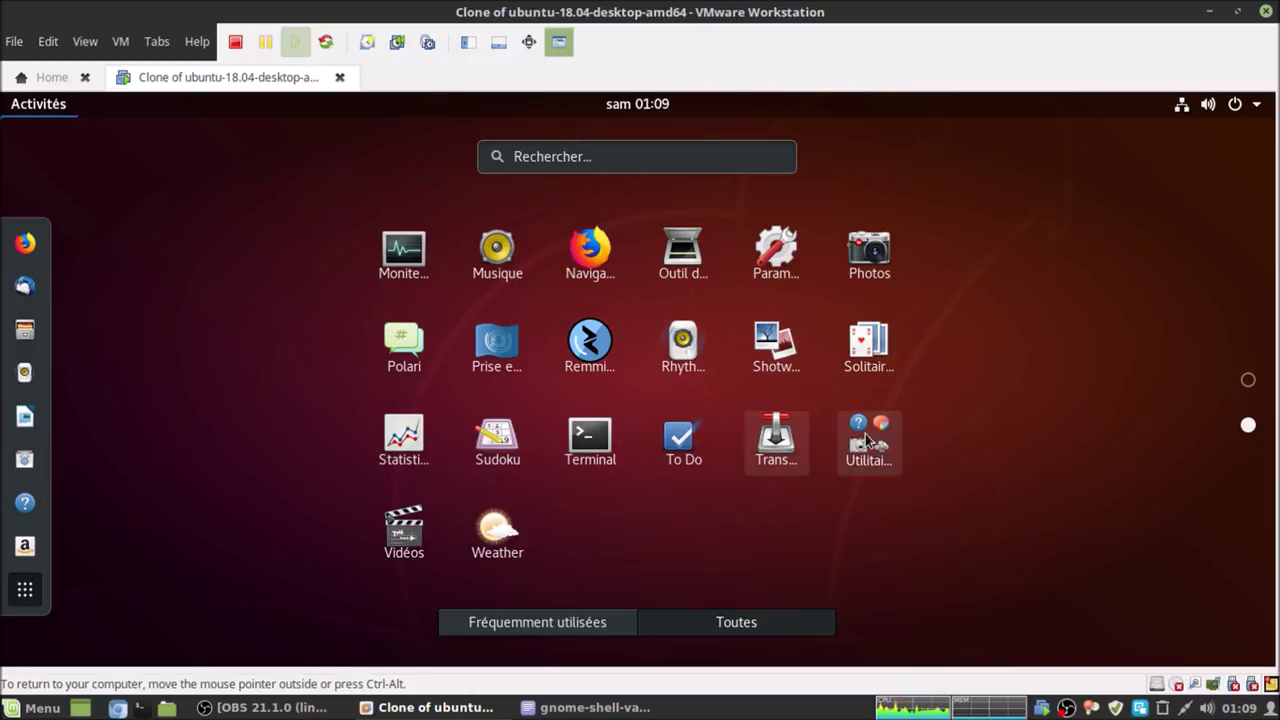
left_click(497, 531)
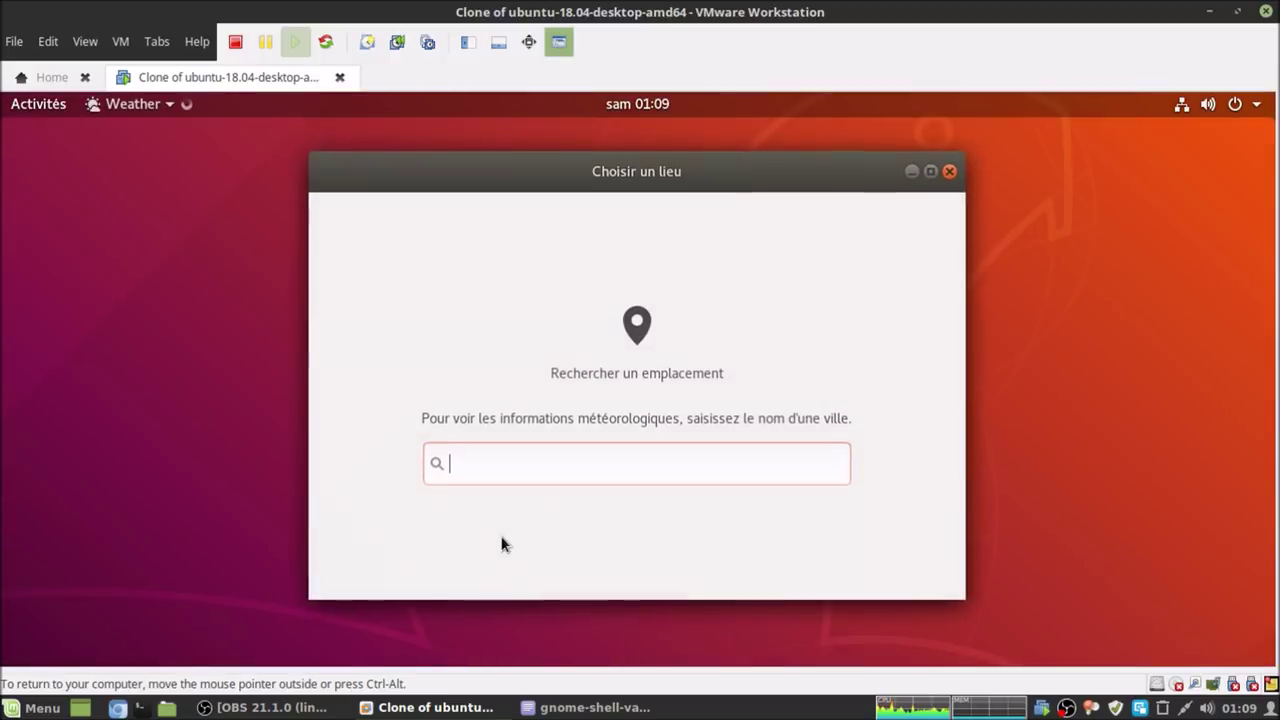
Show the forecast for the city Ciney in a maximized Weather window and close the application.
type("ciney")
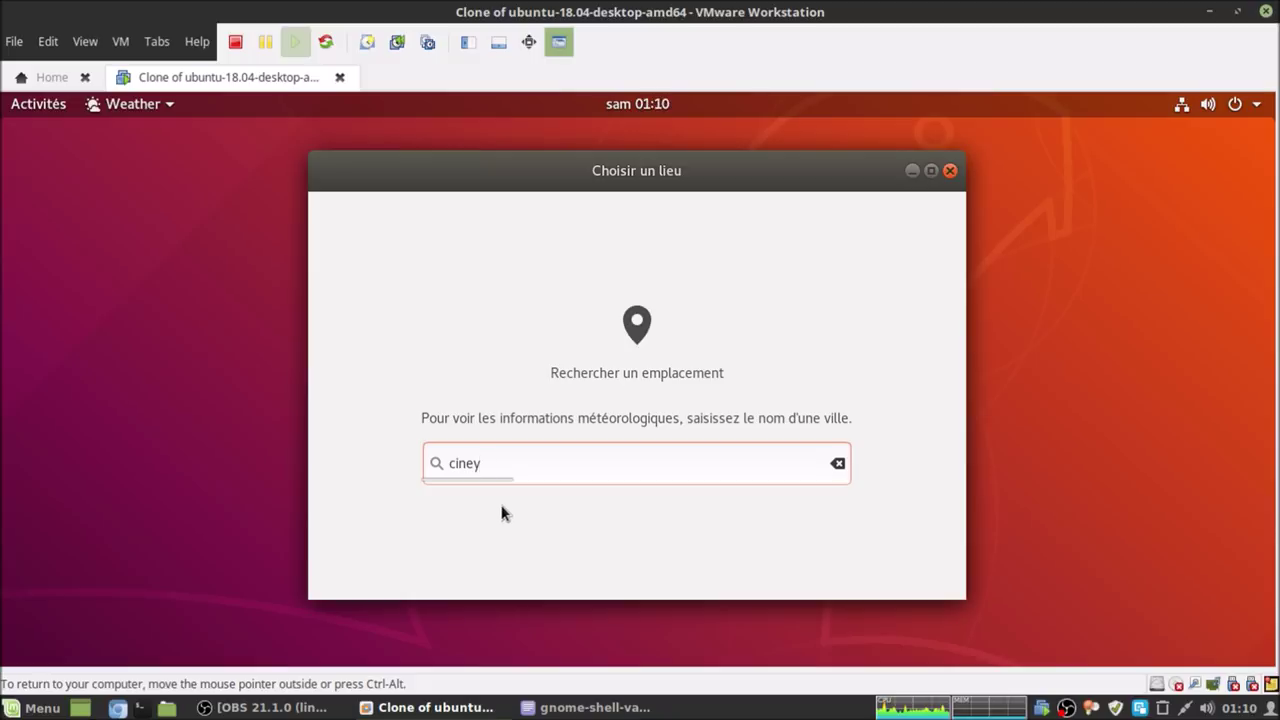
left_click(482, 492)
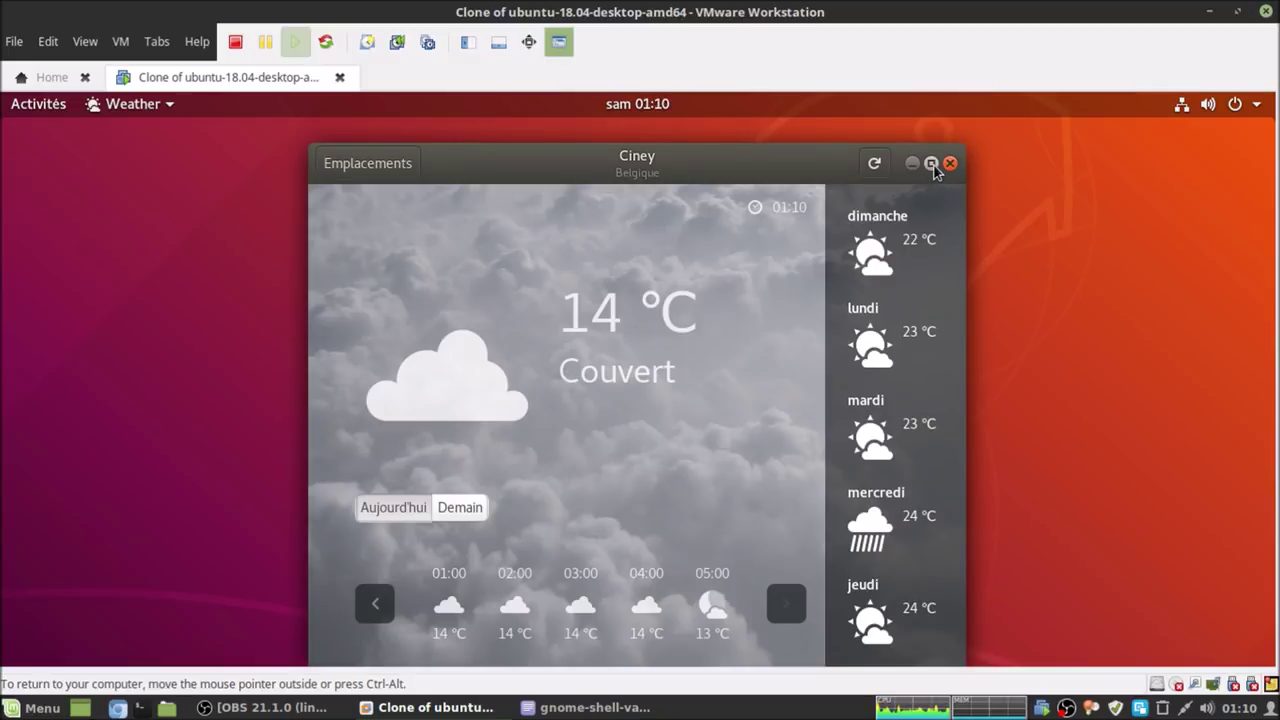
left_click(931, 164)
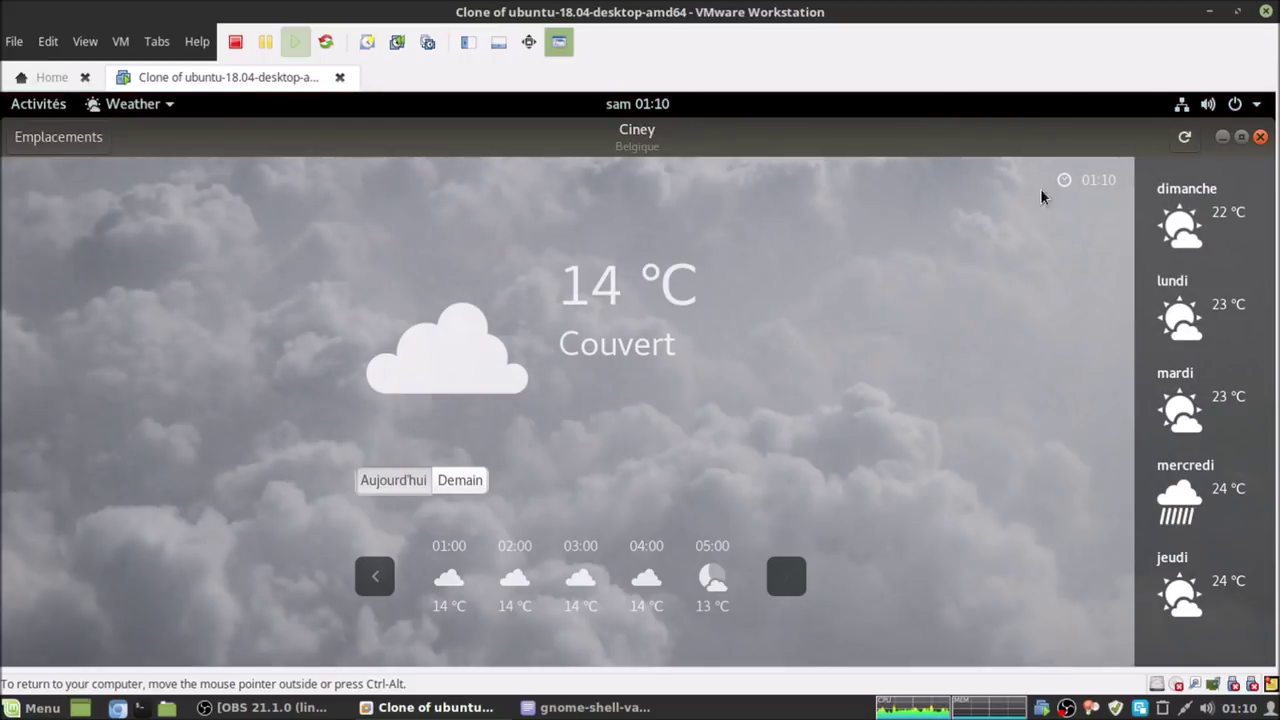
left_click(1259, 138)
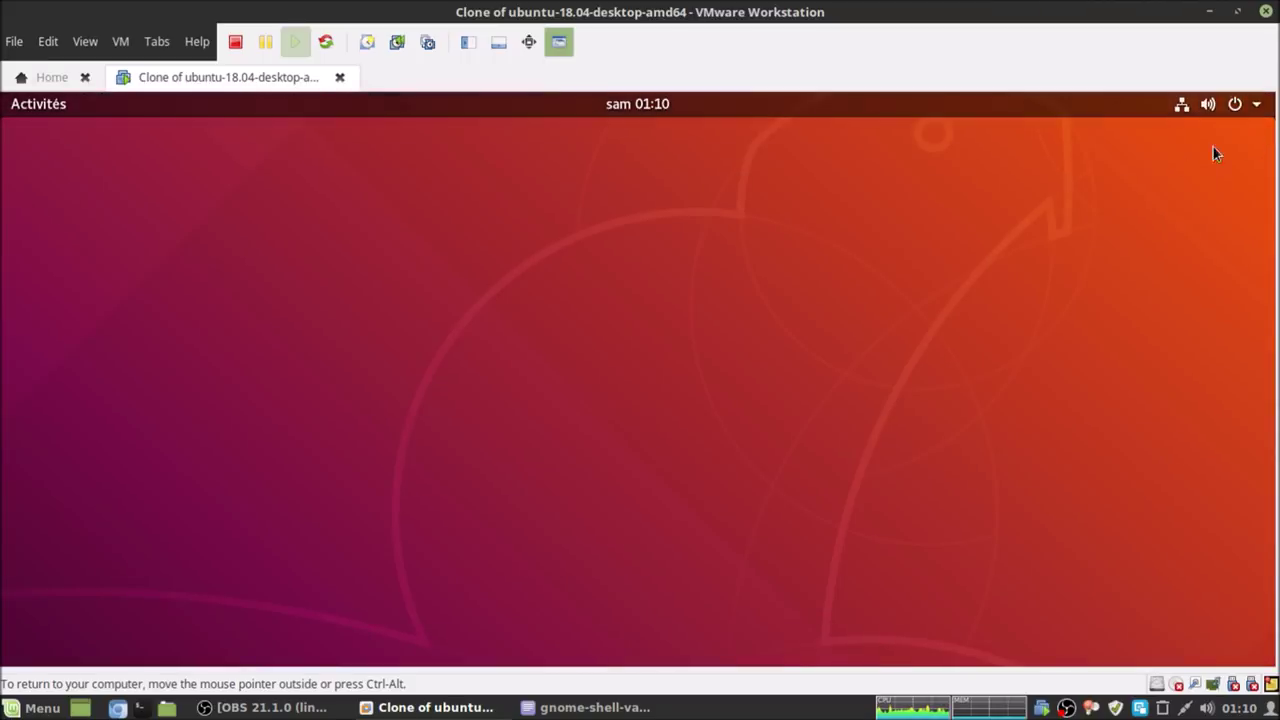